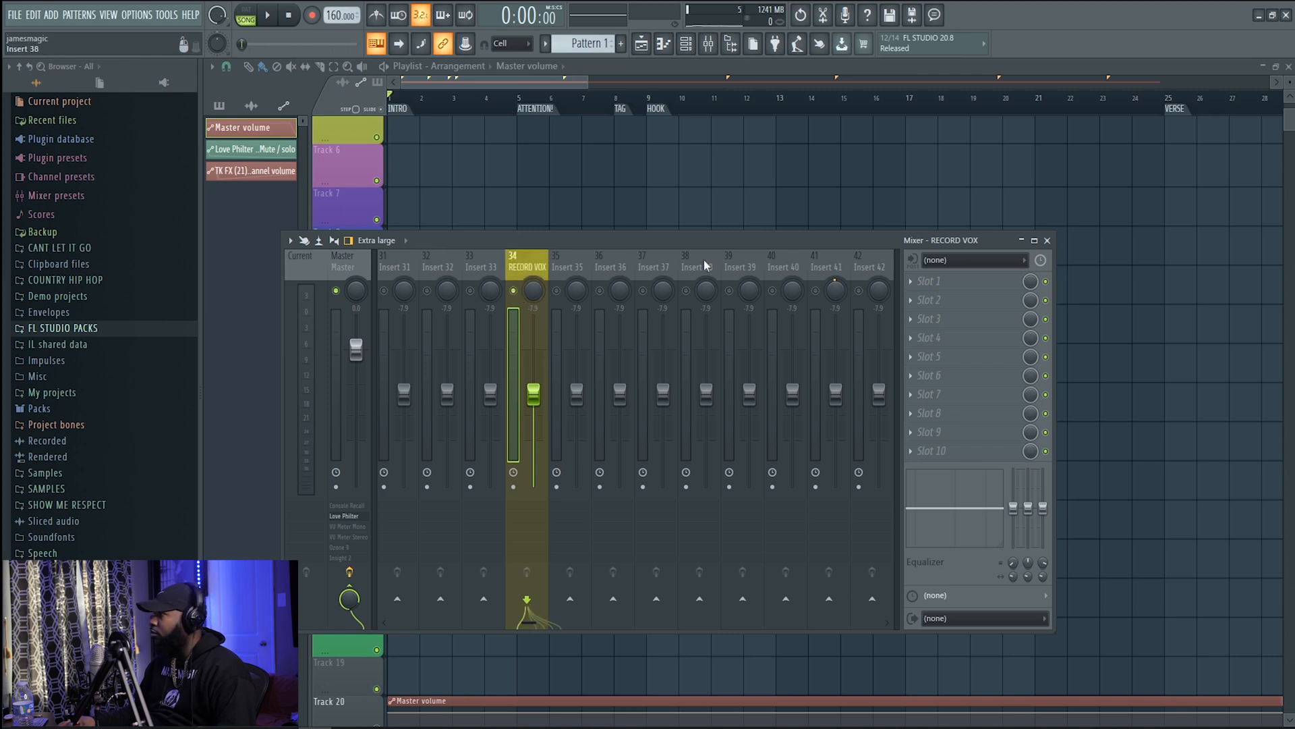
Set the RECORD VOX mixer track's input to mono MIC/LINE/HIZ 1 and load Auto-Tune EFX in its first effect slot
left_click(945, 260)
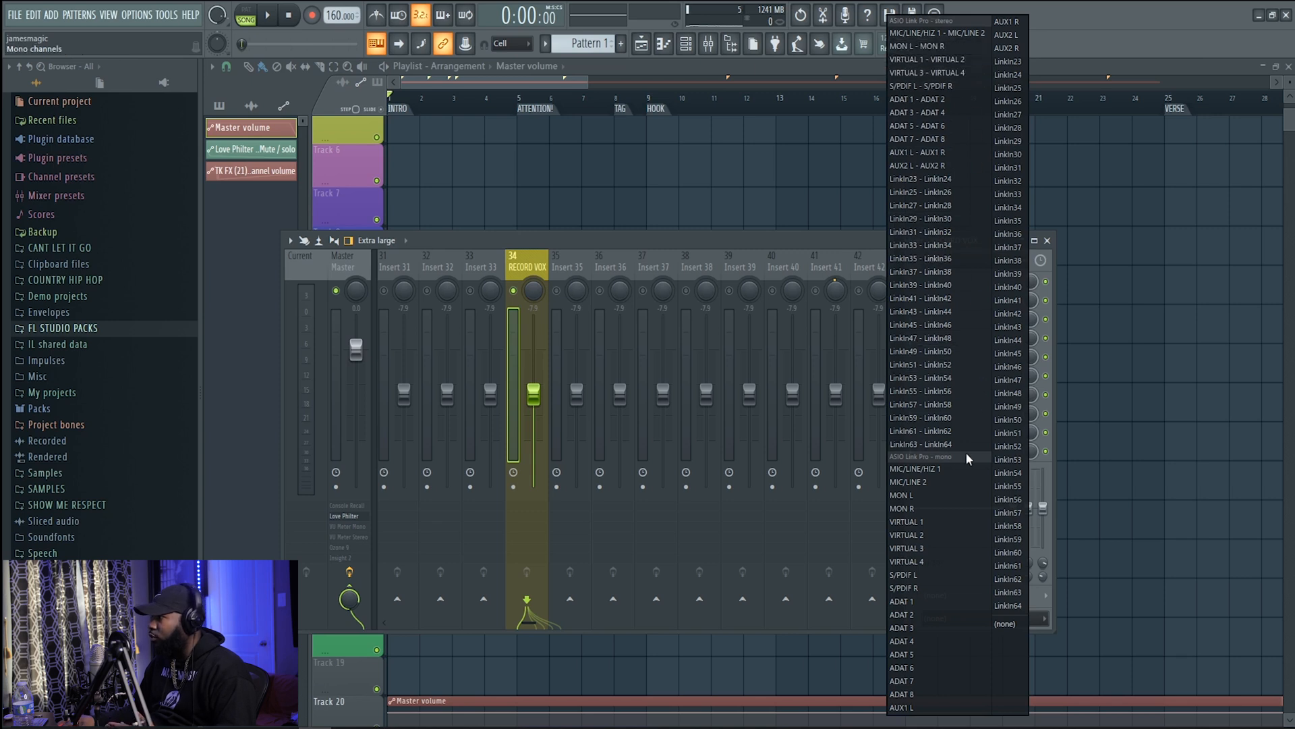
left_click(934, 471)
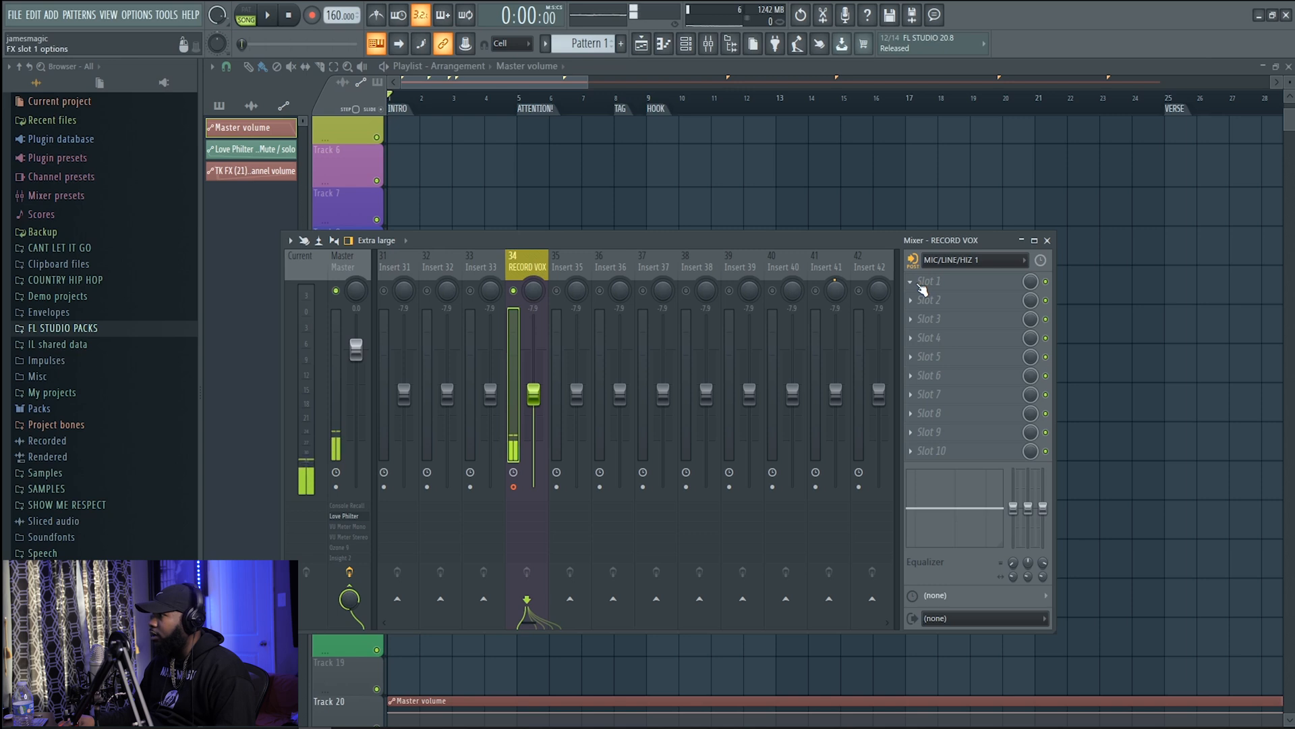
left_click(920, 286)
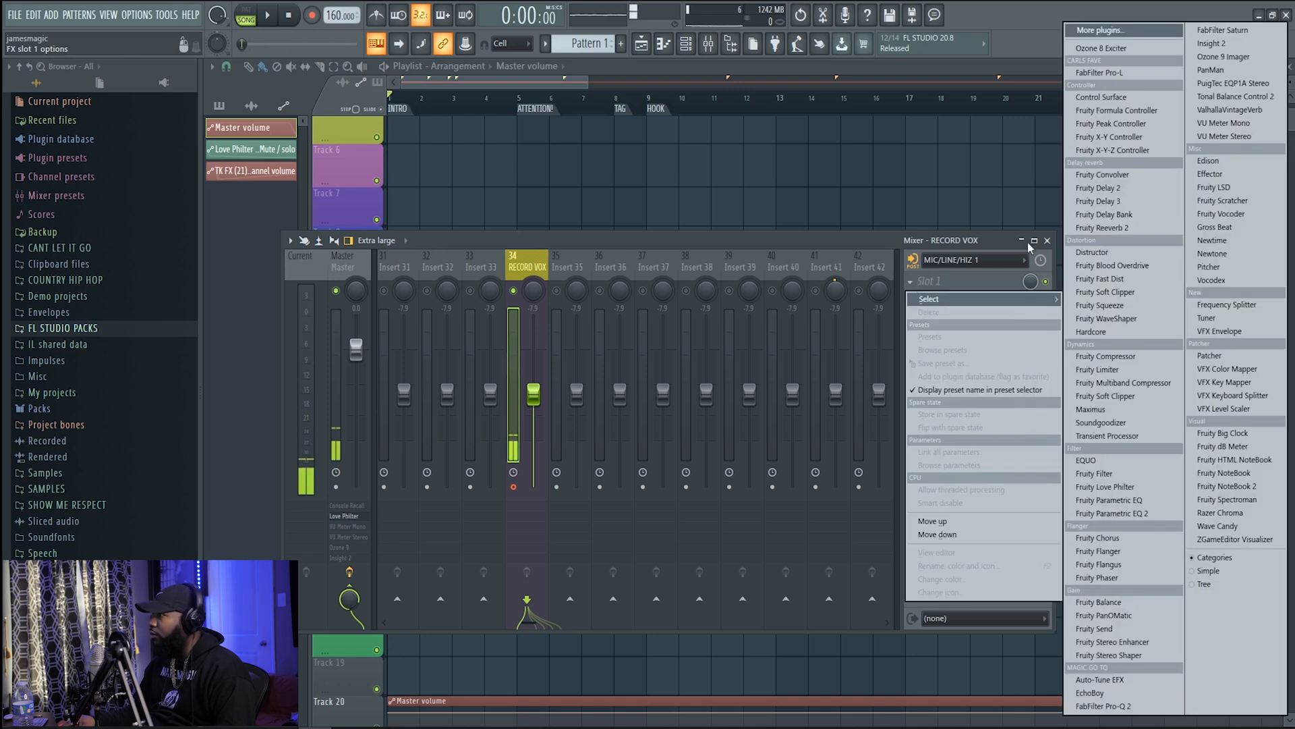
left_click(1085, 31)
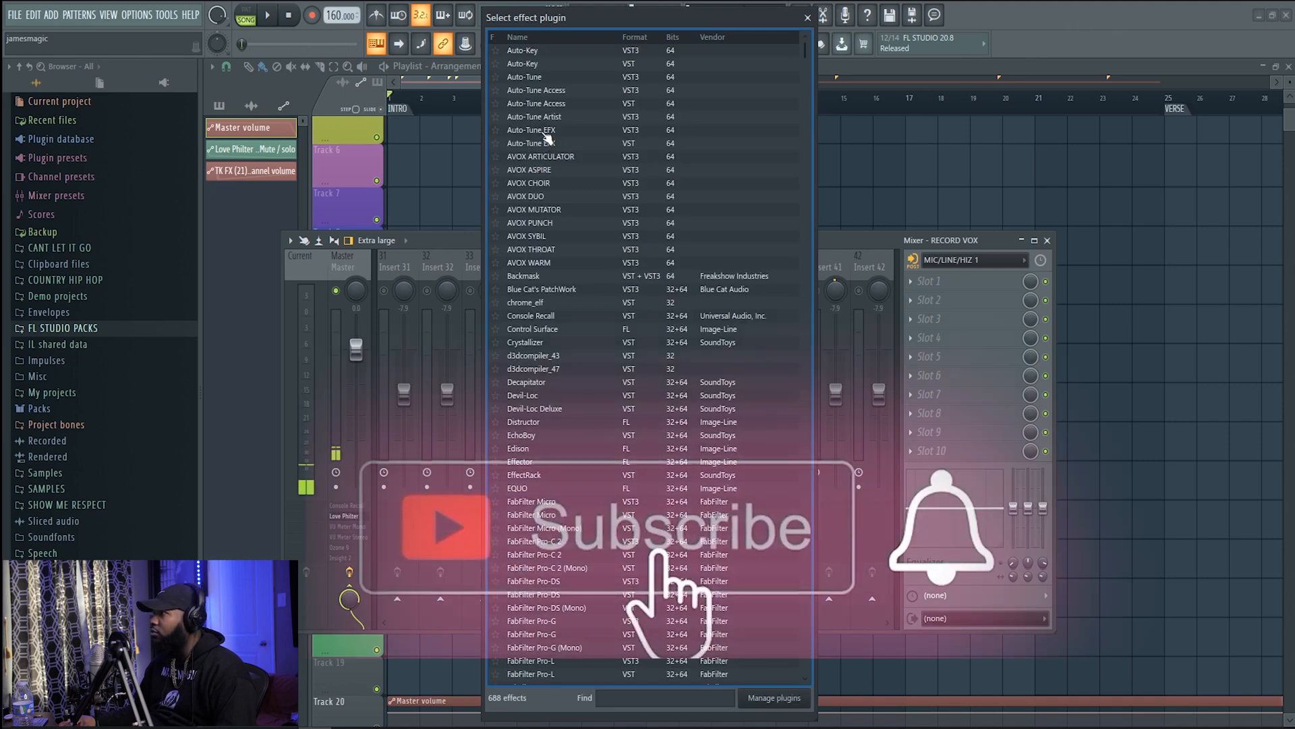
left_click(544, 132)
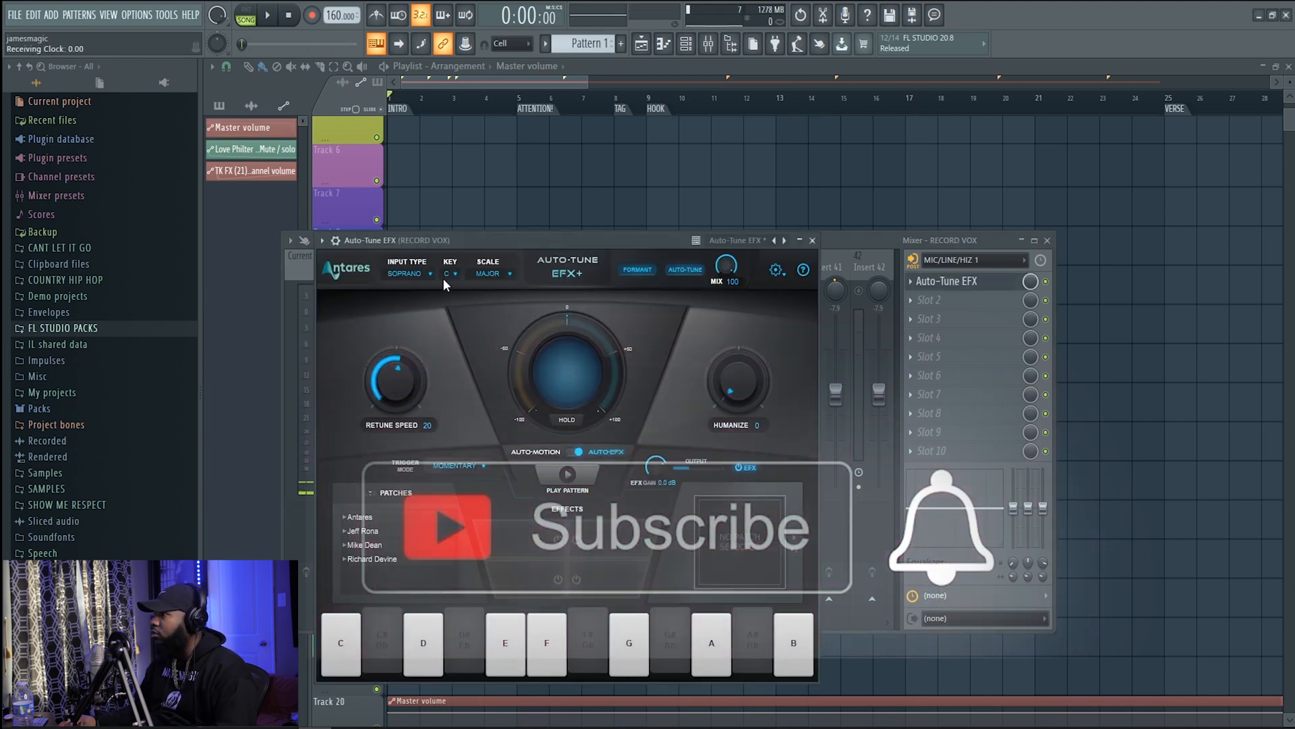
Set Auto-Tune EFX to the Low Male input type, key C# and Minor scale, and move its window clear of the effect slots
left_click(419, 273)
left_click(405, 325)
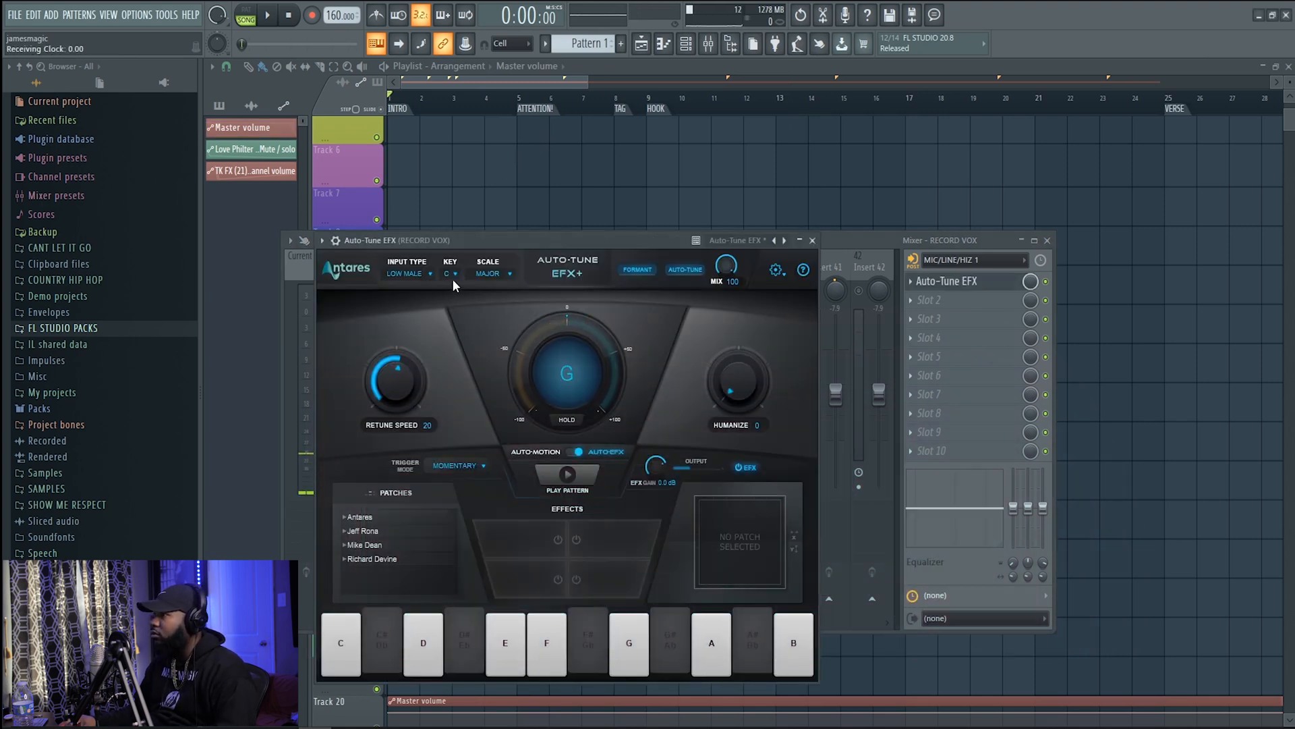
left_click(452, 275)
left_click(456, 305)
left_click(487, 274)
left_click(492, 303)
left_click_drag(579, 242, 603, 408)
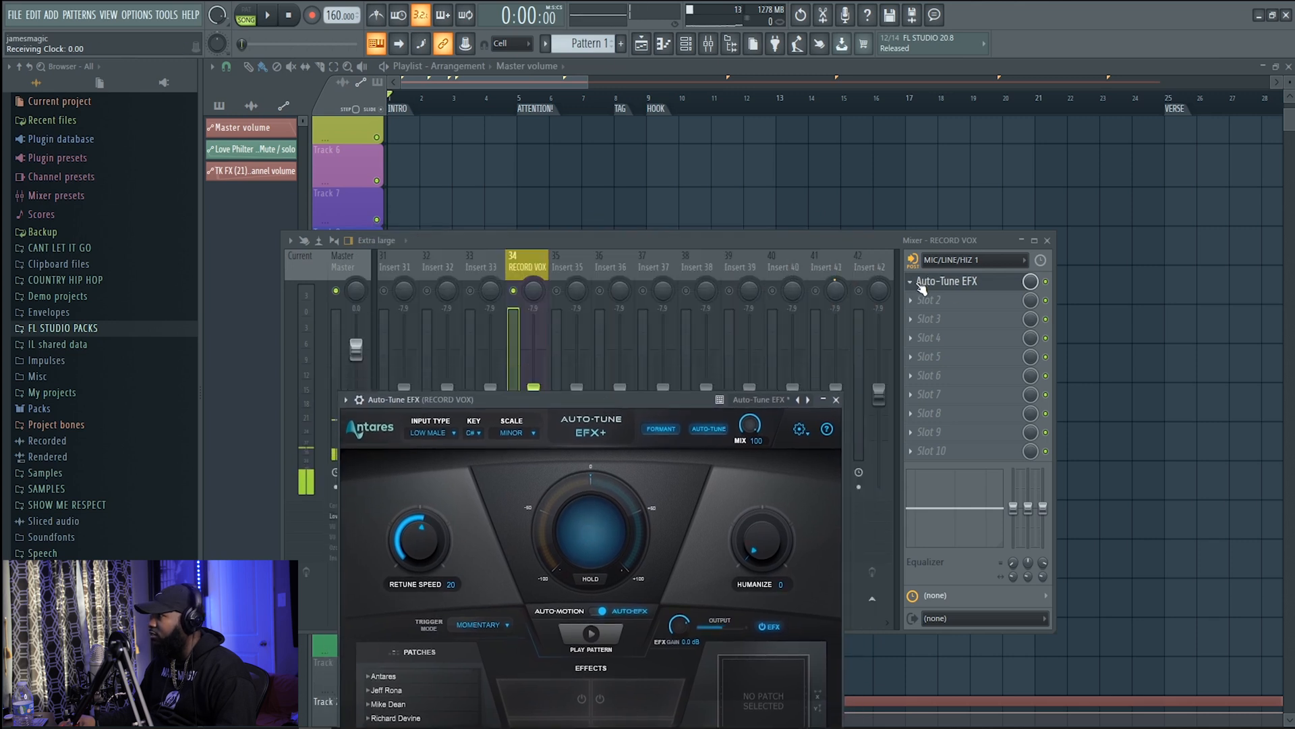
Load Auto-Key in the second effect slot of RECORD VOX and place its window beside the slot list
left_click(944, 299)
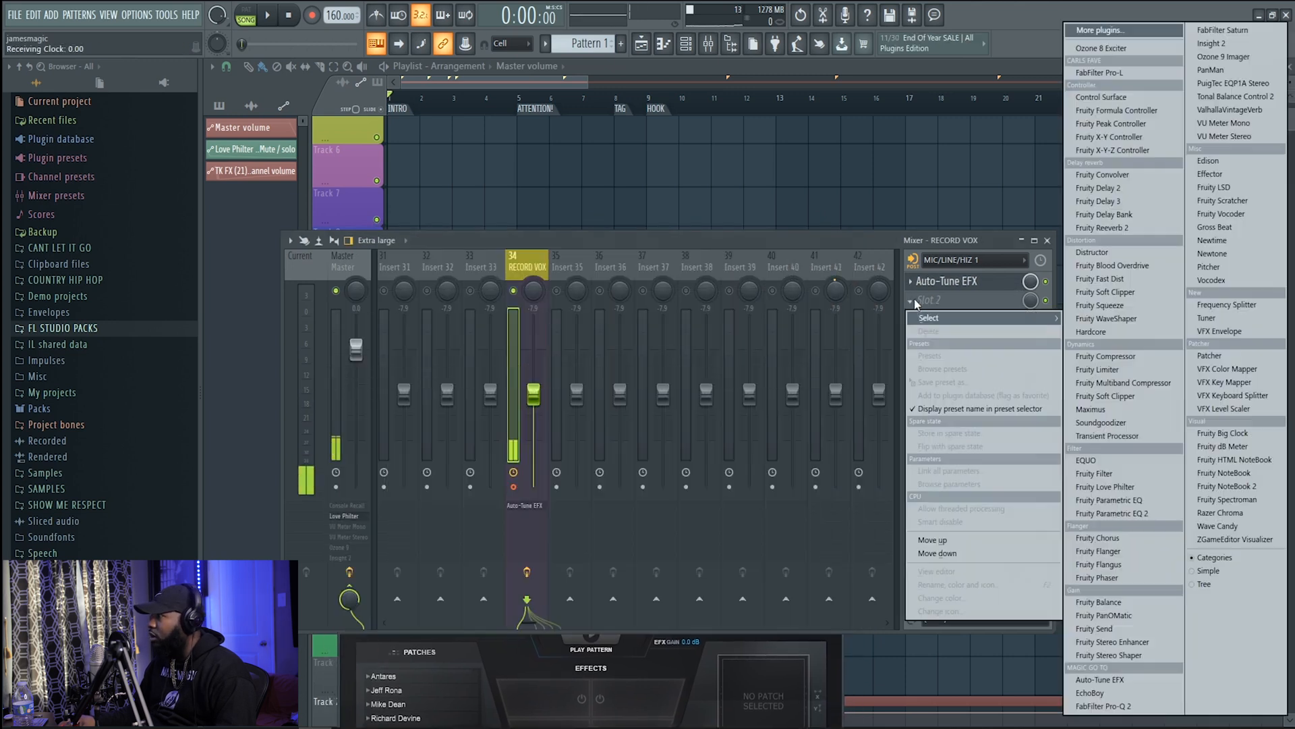
left_click(1100, 31)
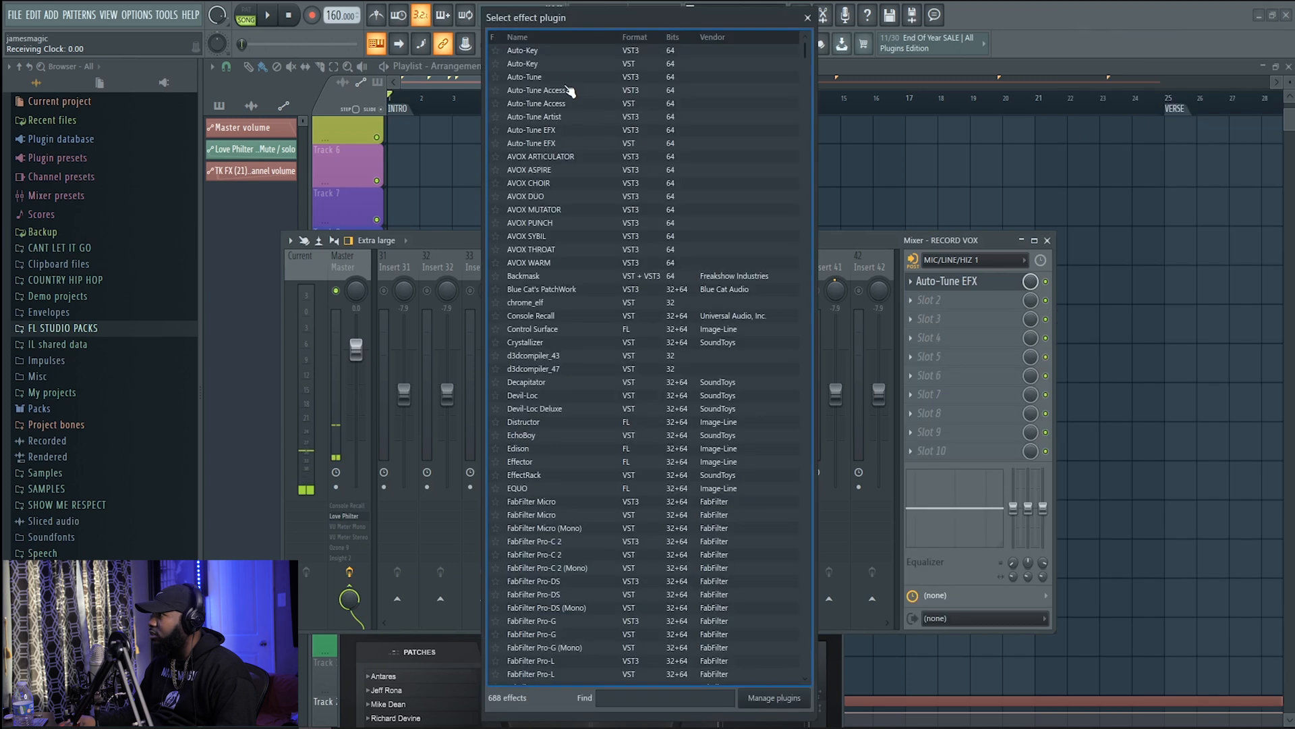
double_click(546, 64)
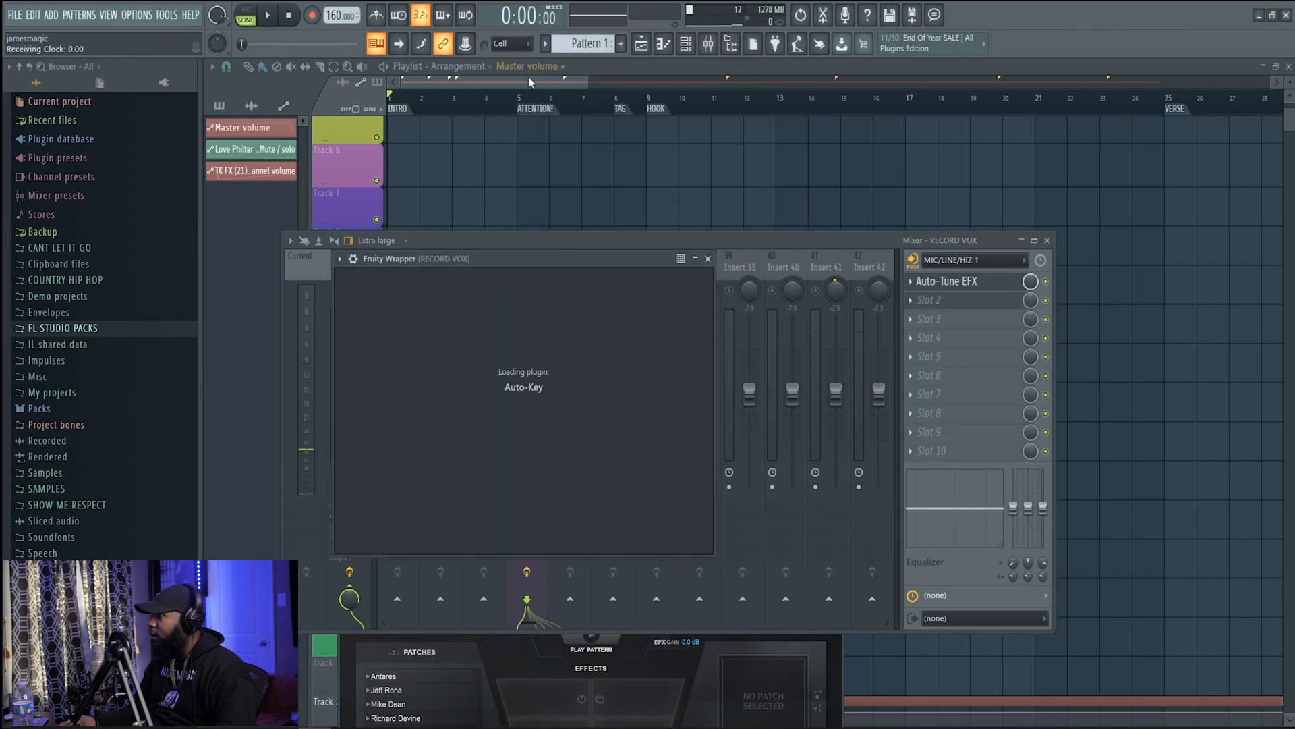
left_click_drag(515, 256, 701, 306)
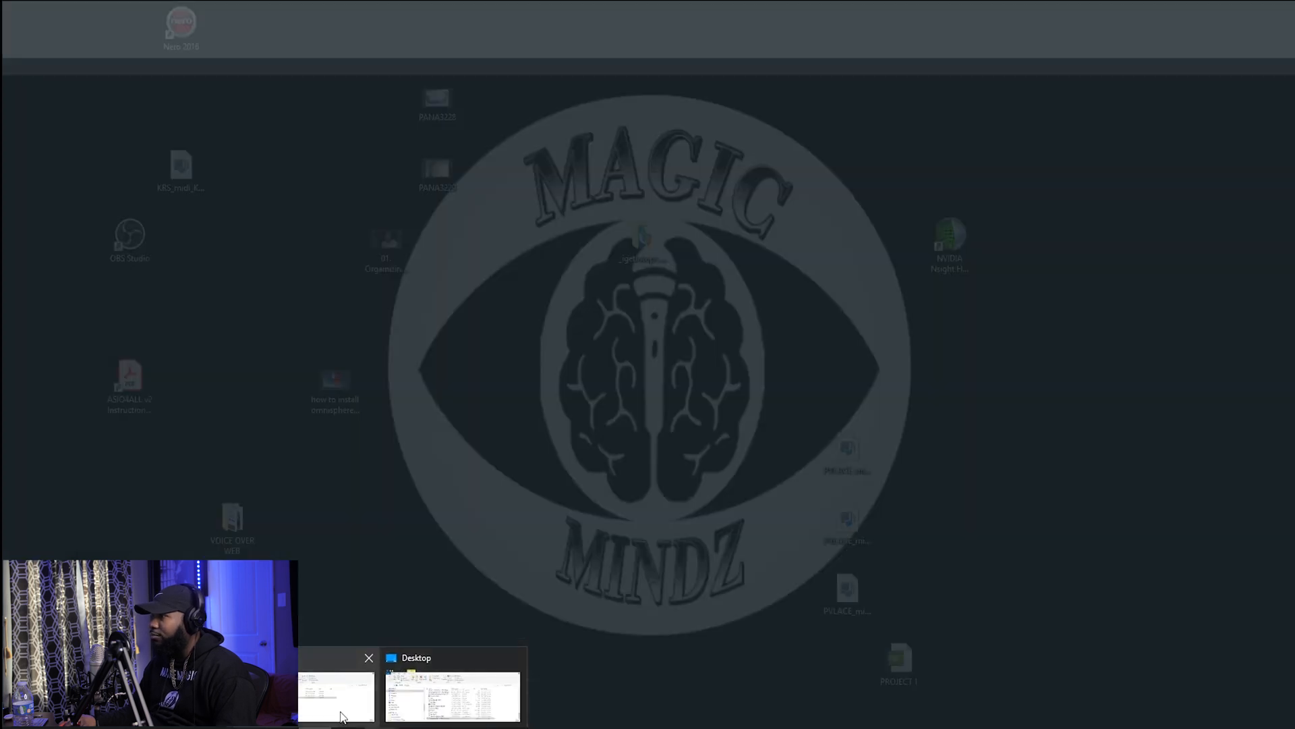
Import the Gunna Type Beat audio file into the playlist and place its clip at the start of Track 1
left_click(341, 717)
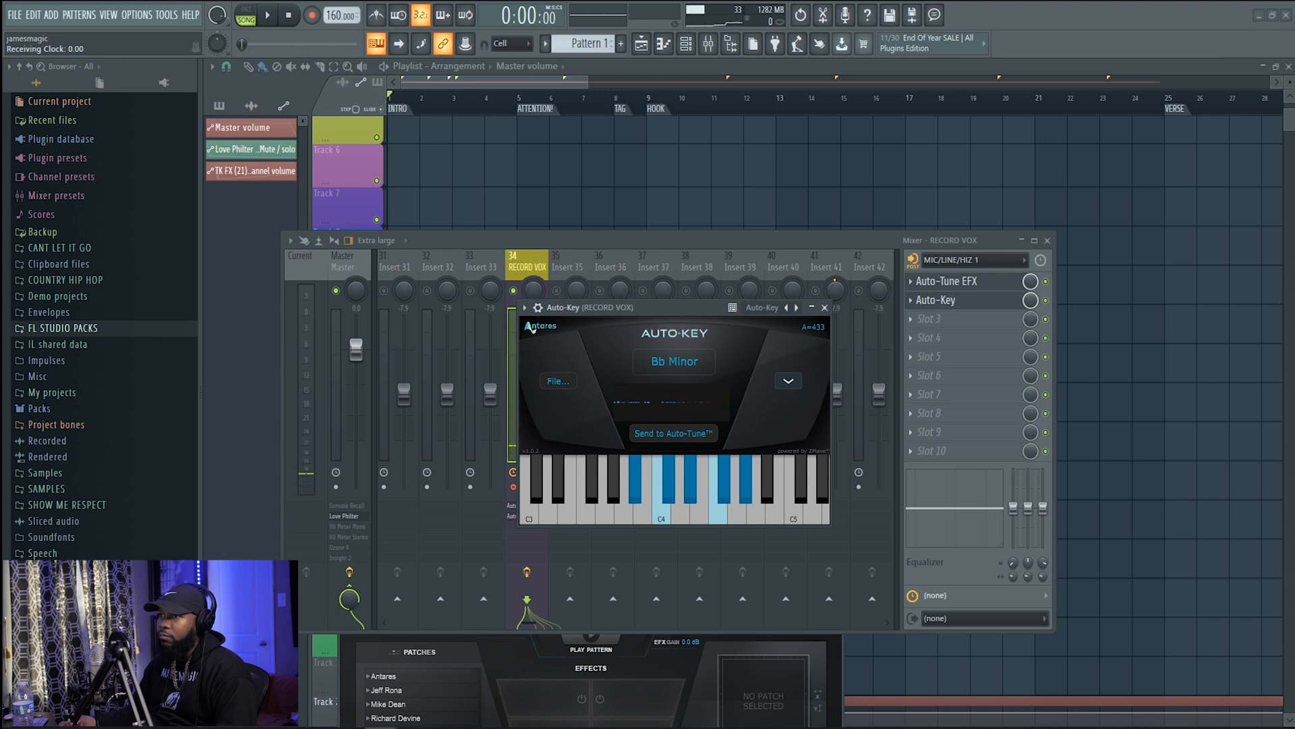
left_click_drag(336, 241, 395, 137)
scroll(420, 147, "up", 2)
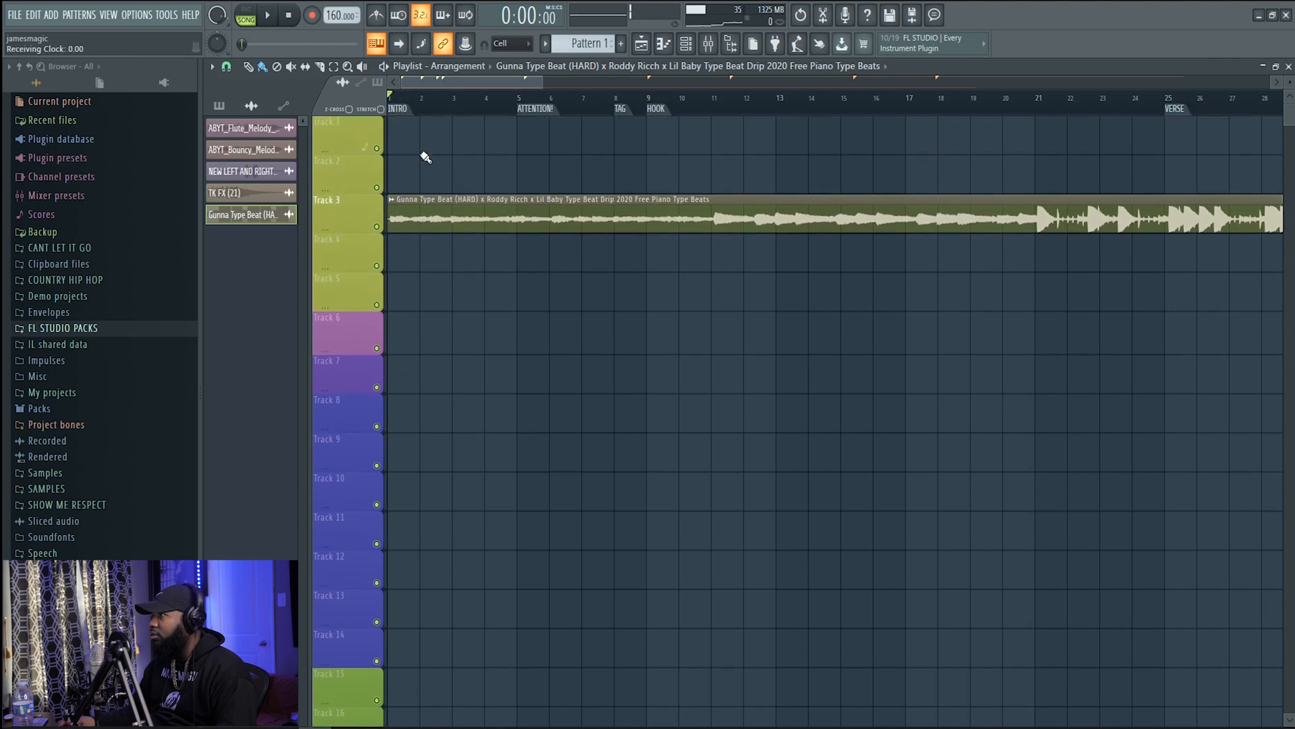
scroll(415, 202, "down", 1)
left_click_drag(410, 192, 384, 111)
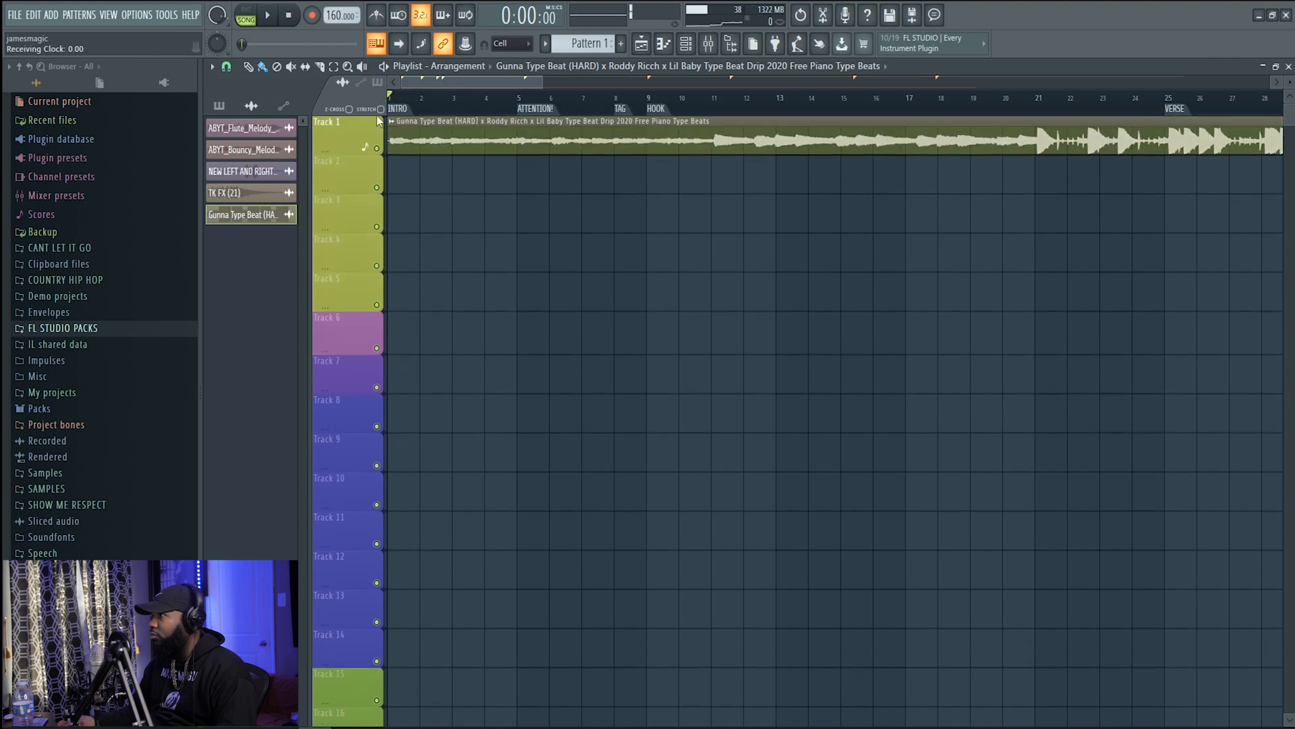
Open Auto-Key on RECORD VOX and briefly play the beat to detect its key
scroll(419, 216, "down", 2)
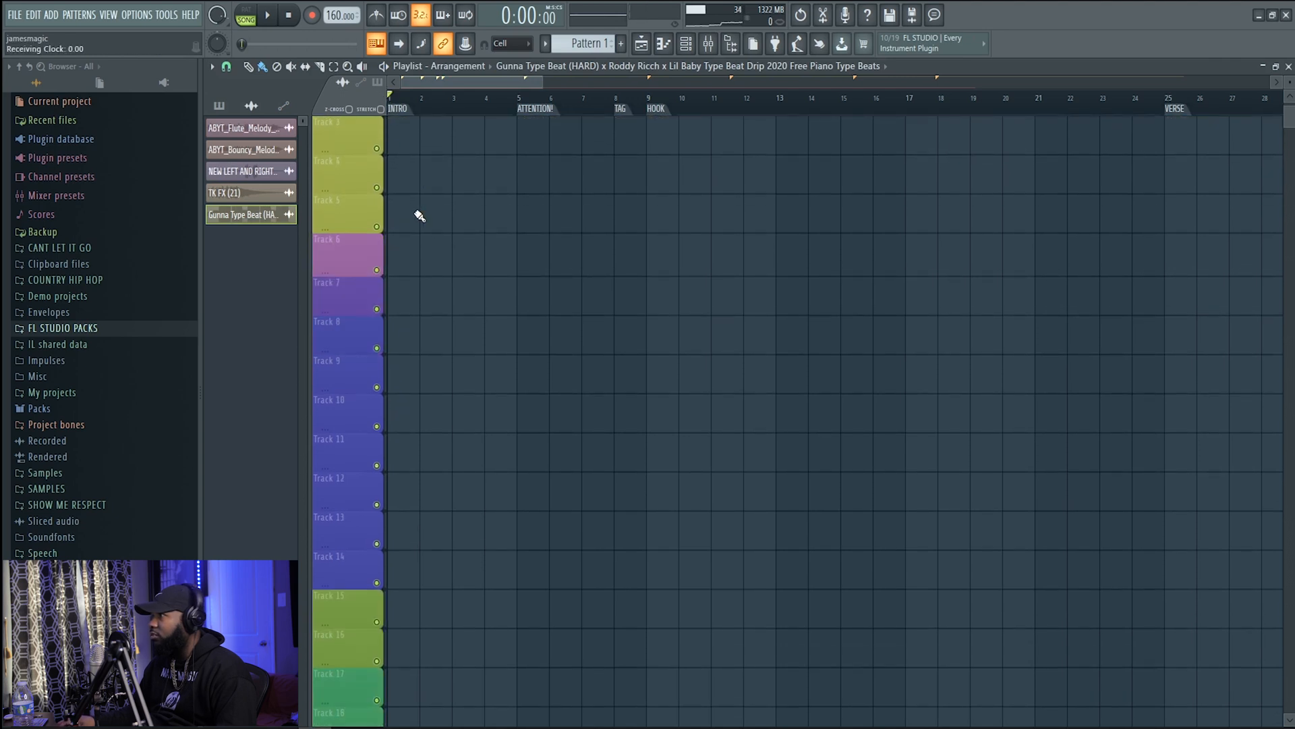
left_click(709, 43)
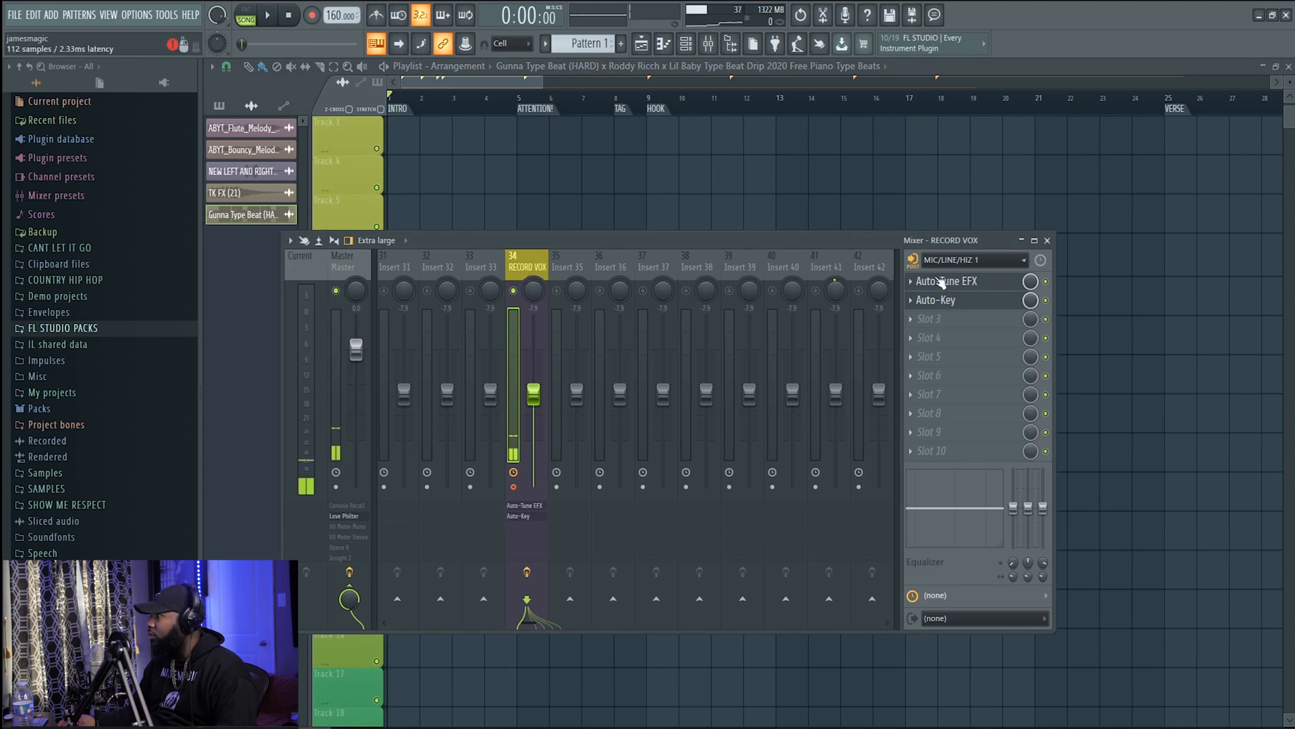
left_click(946, 300)
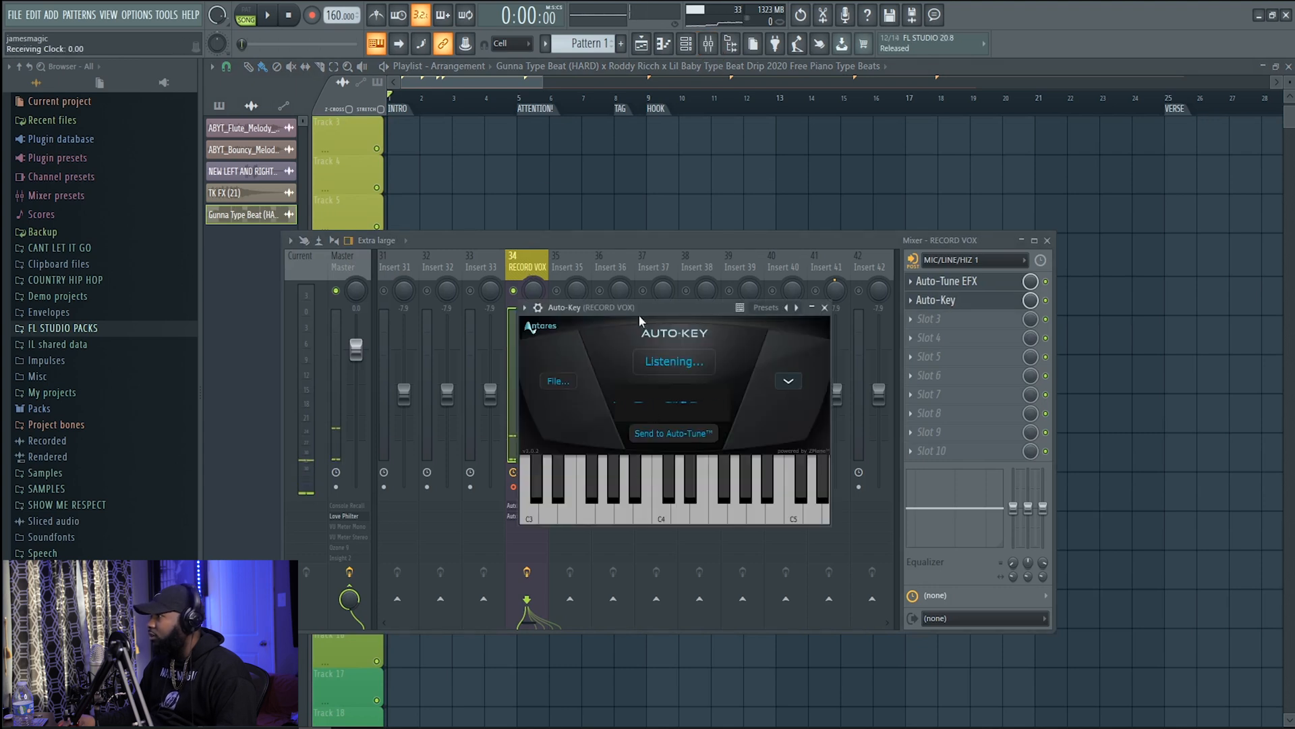
key("space")
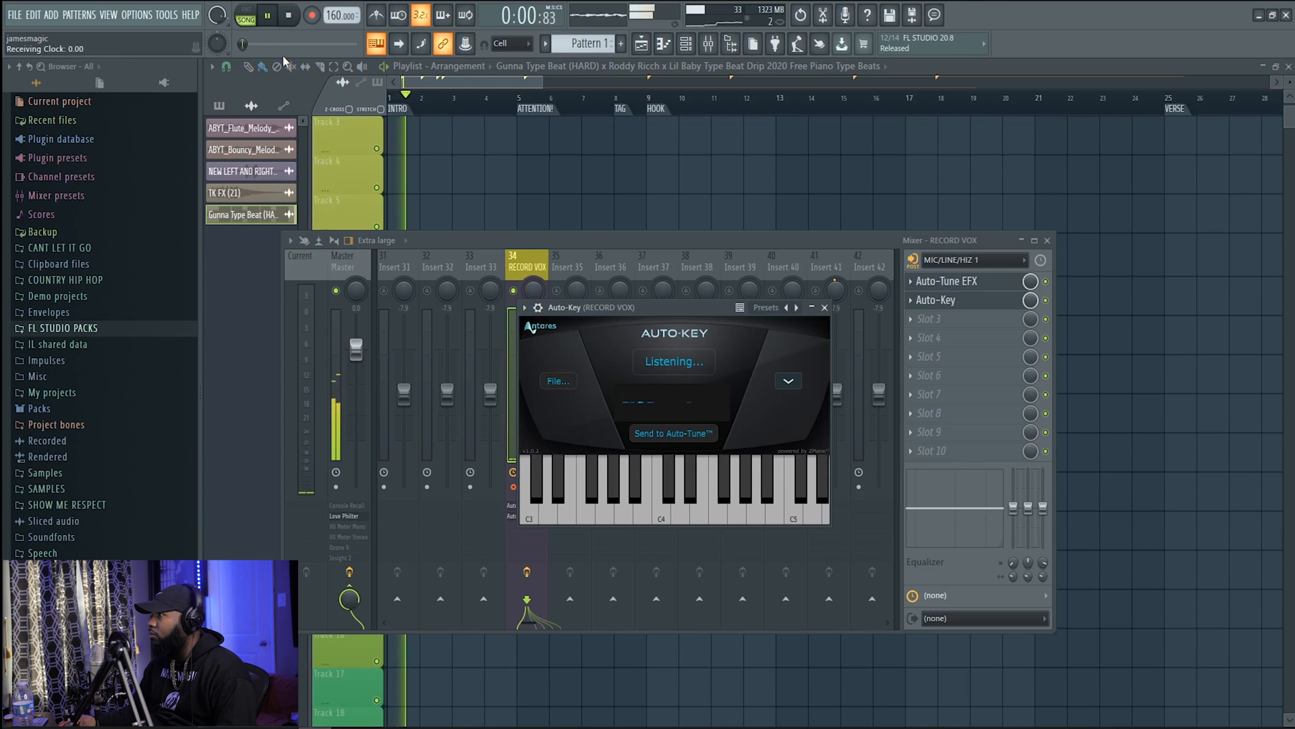
key("space")
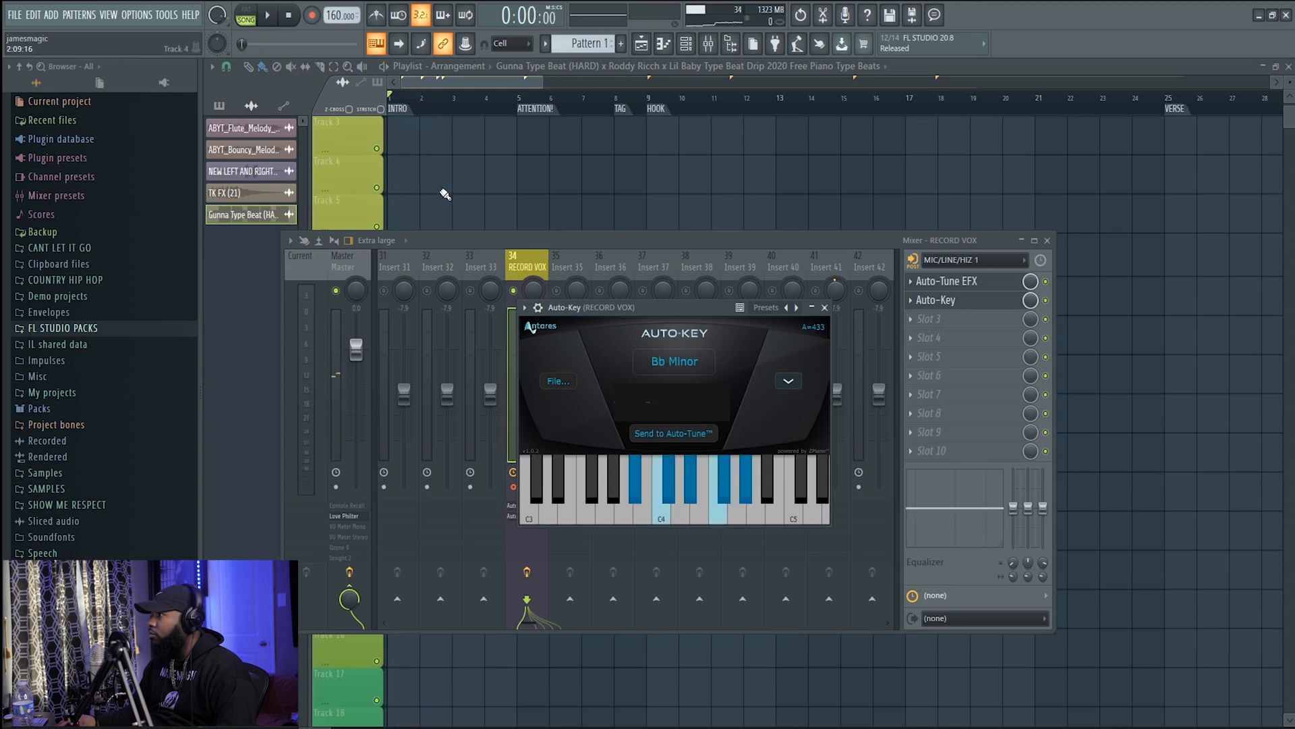
Mute the RECORD VOX mixer track and return to the playlist
scroll(416, 194, "up", 2)
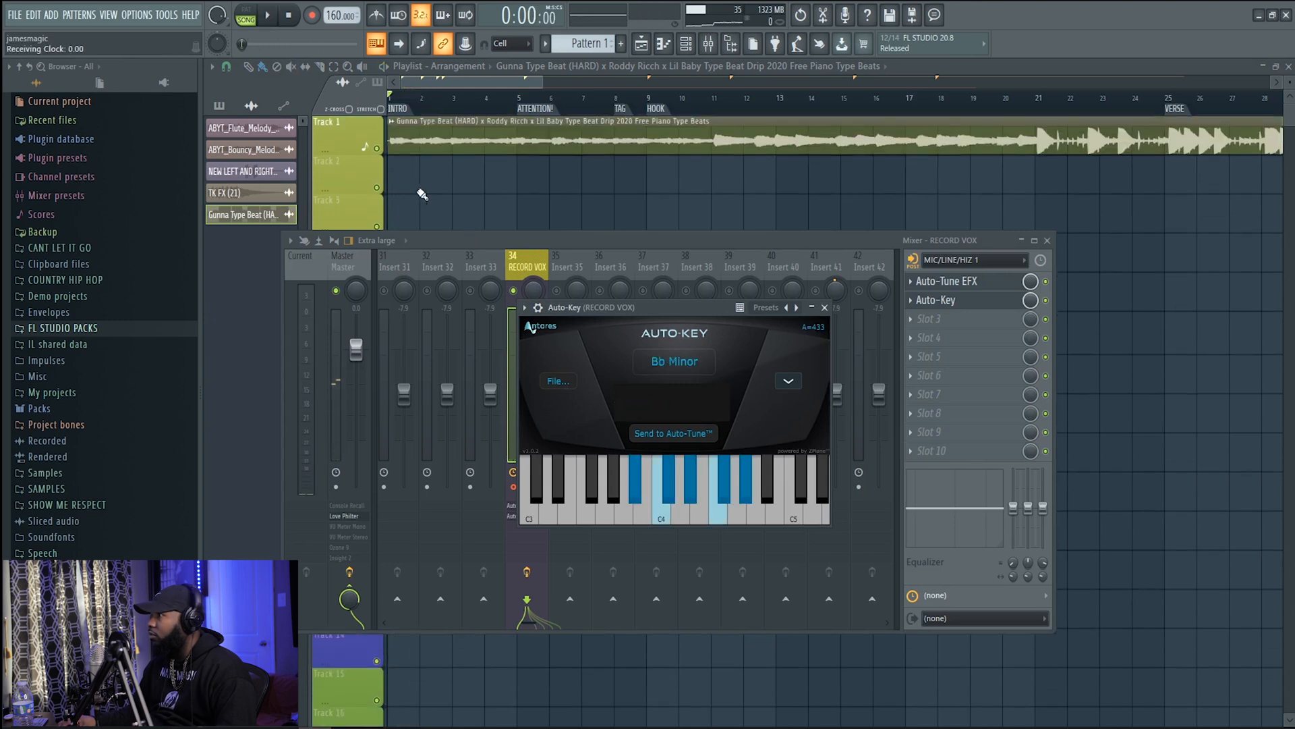
left_click(386, 135)
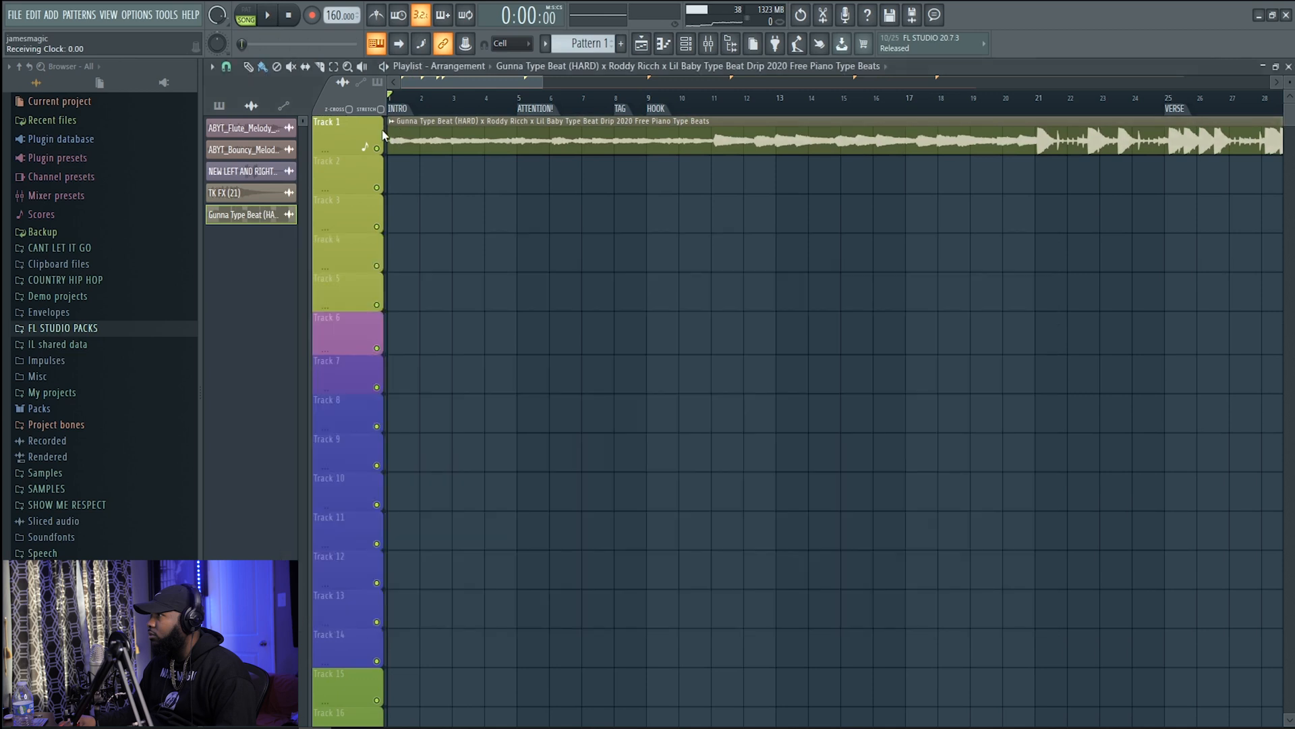
left_click(708, 45)
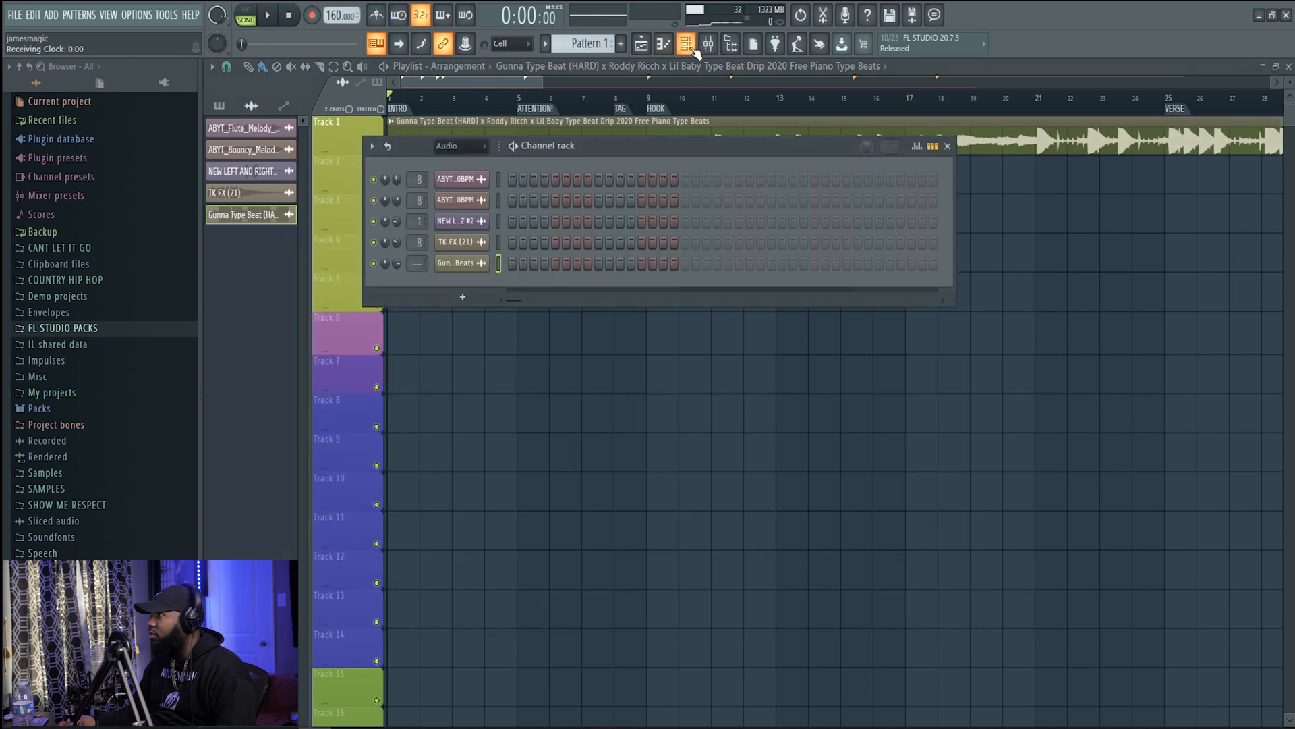
left_click(711, 46)
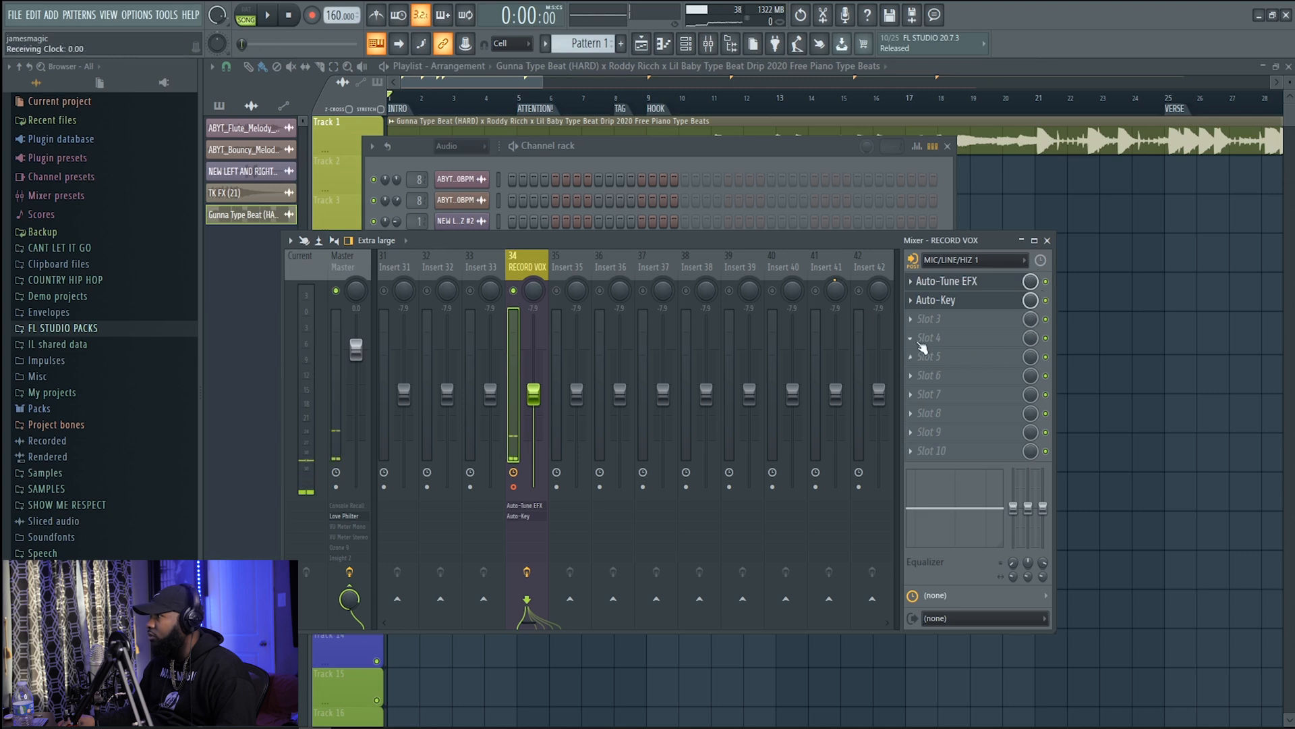
left_click(513, 291)
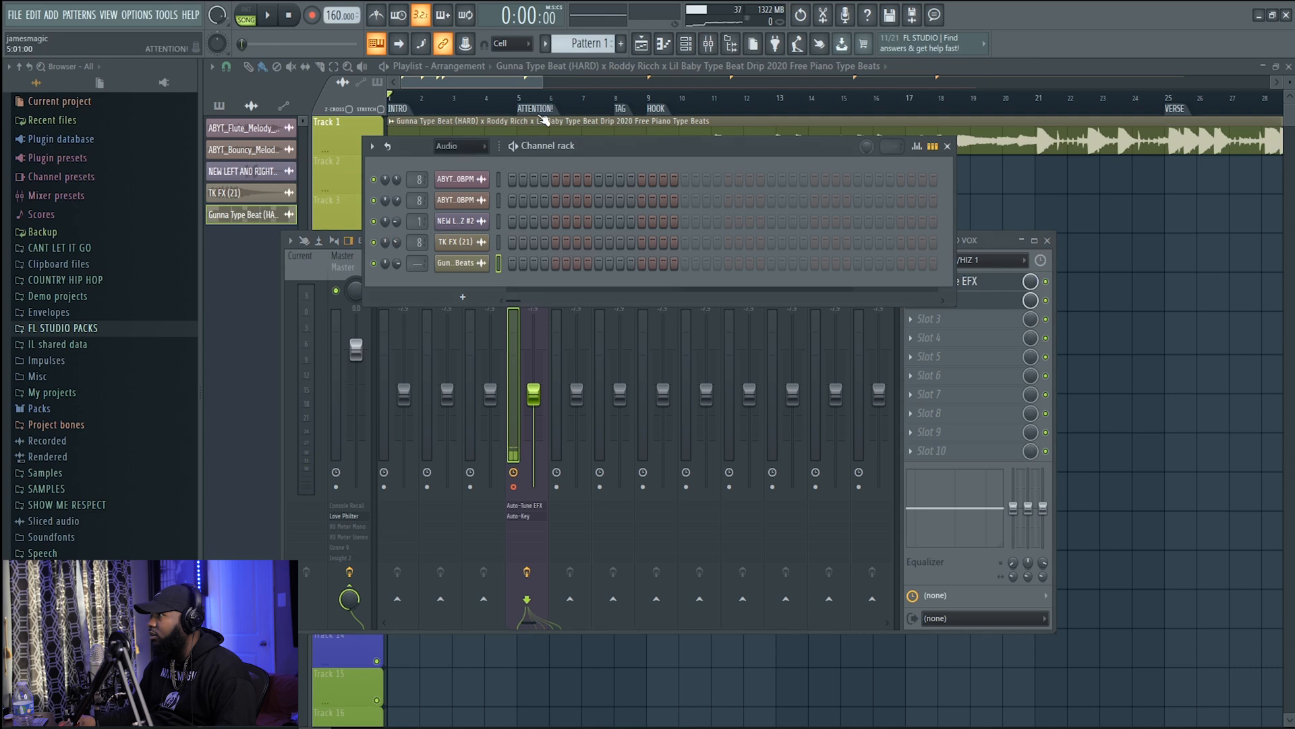
left_click(503, 79)
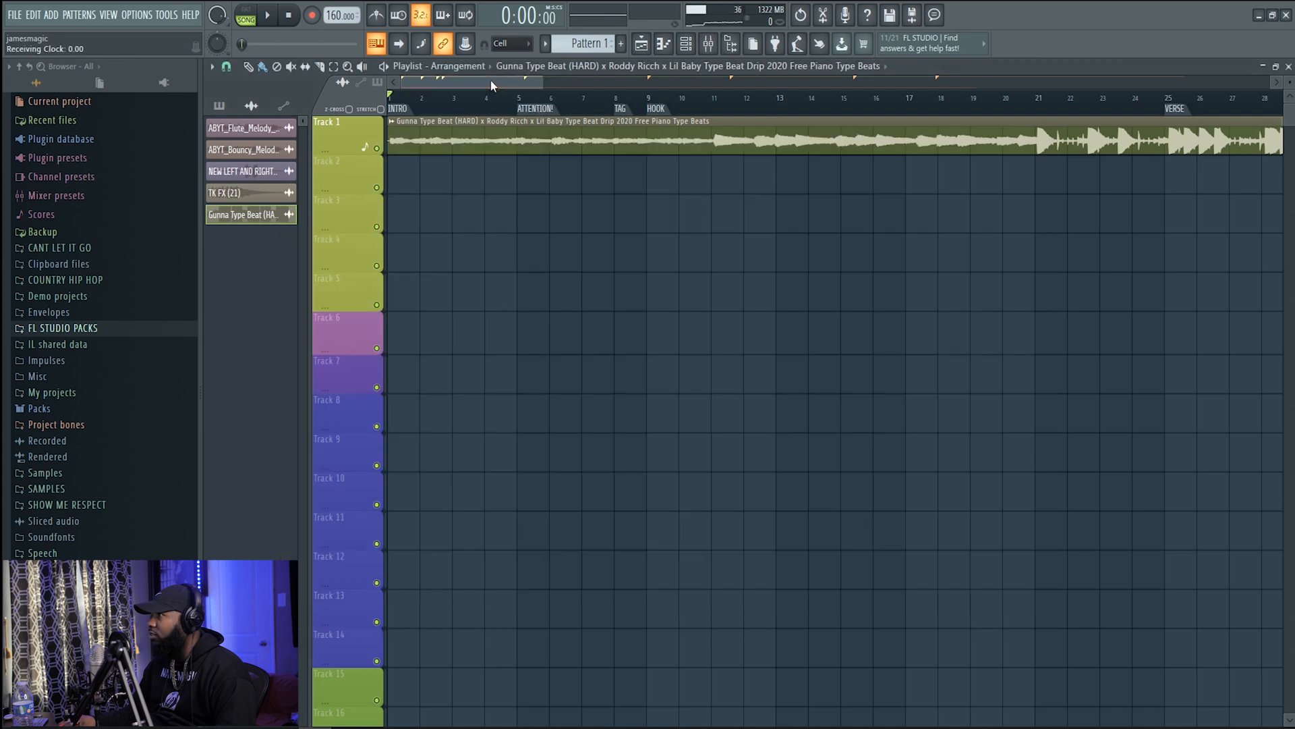
Reopen Auto-Key and play the beat with RECORD VOX muted to check the detected key
left_click(708, 43)
left_click(945, 301)
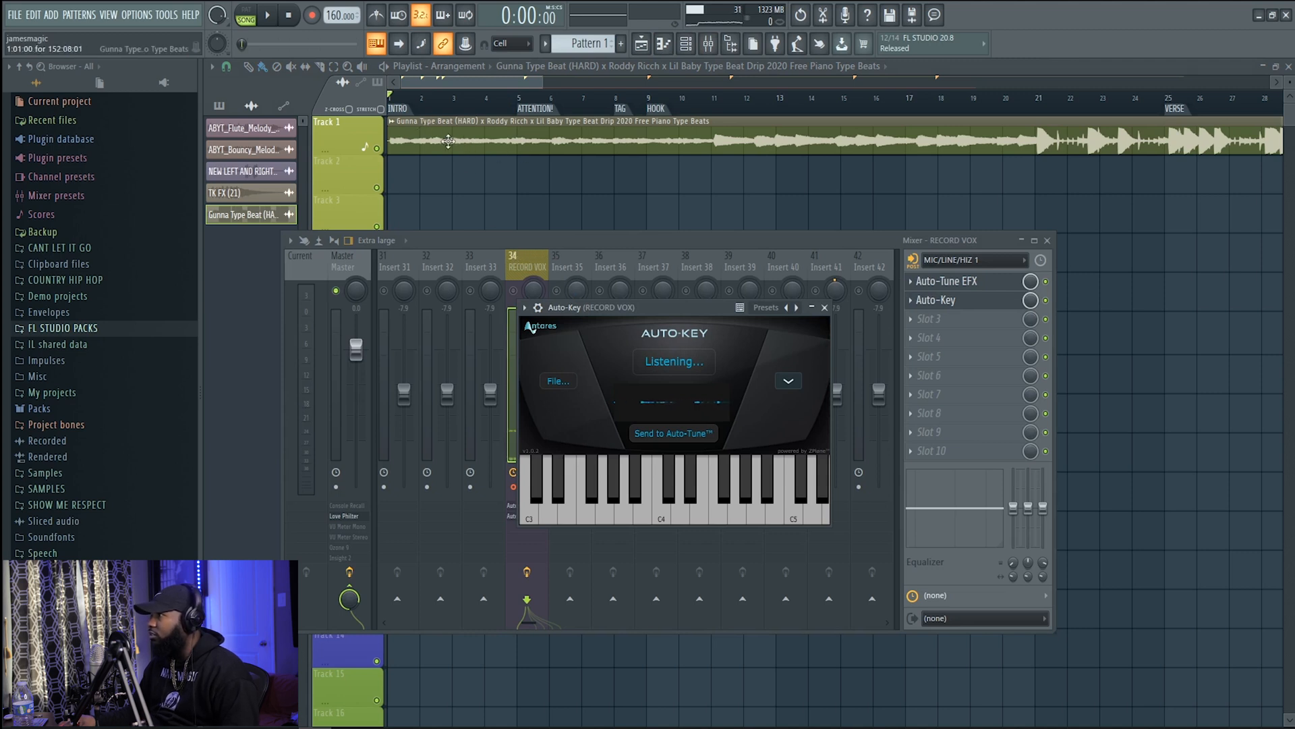
key("space")
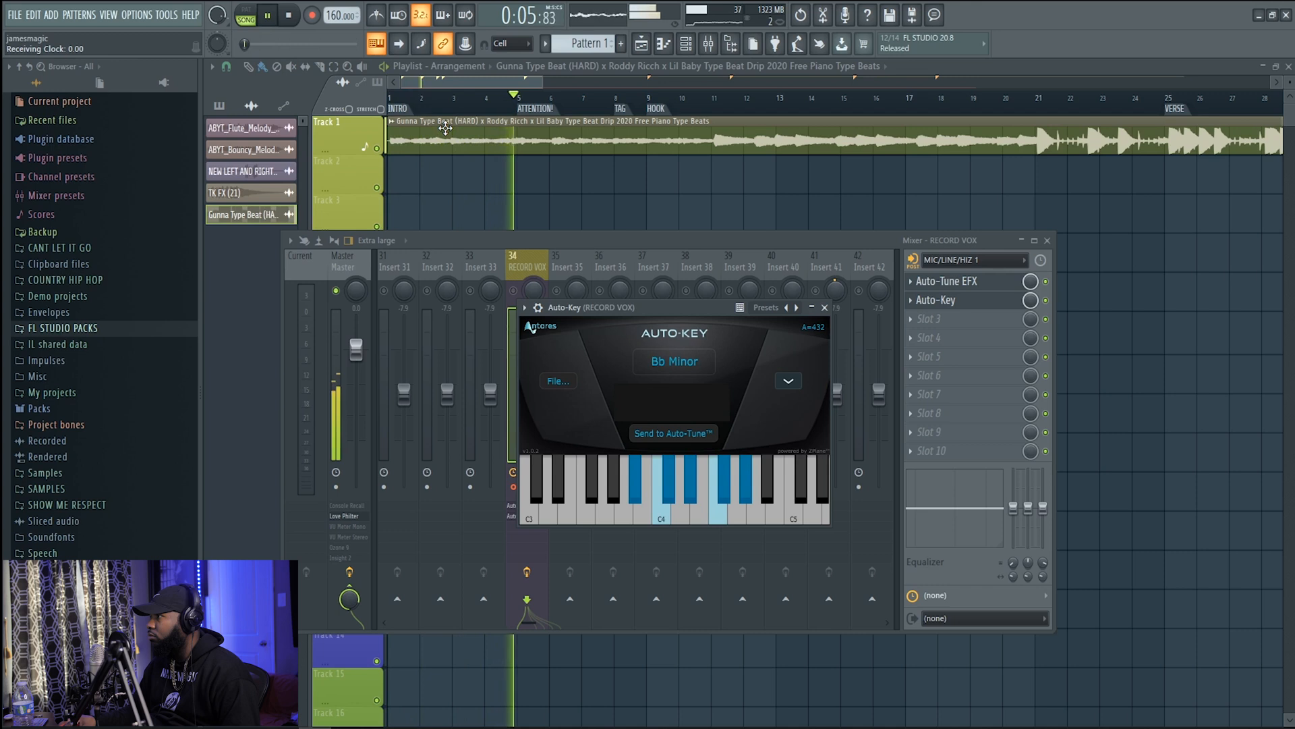
key("space")
Keep Auto-Key on Auto-Detect, restart its listening, and replay the beat to detect the key again
left_click(788, 381)
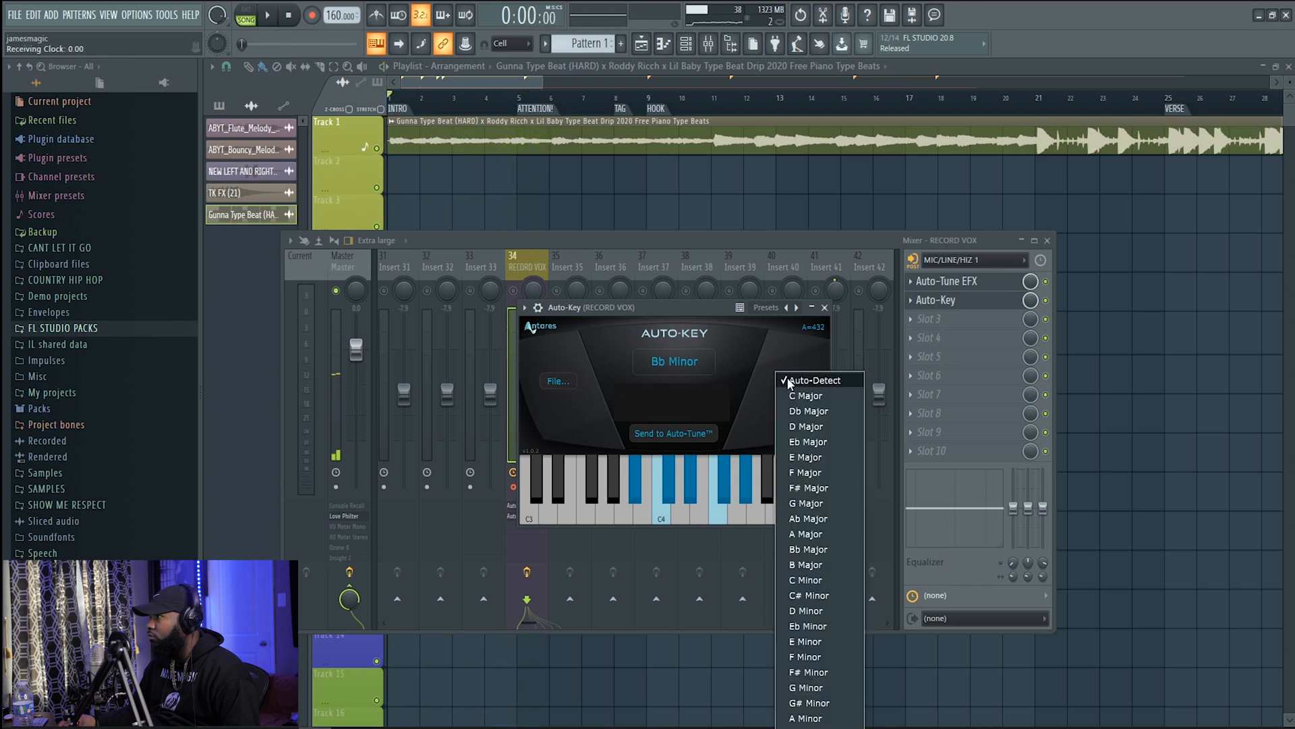
left_click(792, 381)
left_click(675, 361)
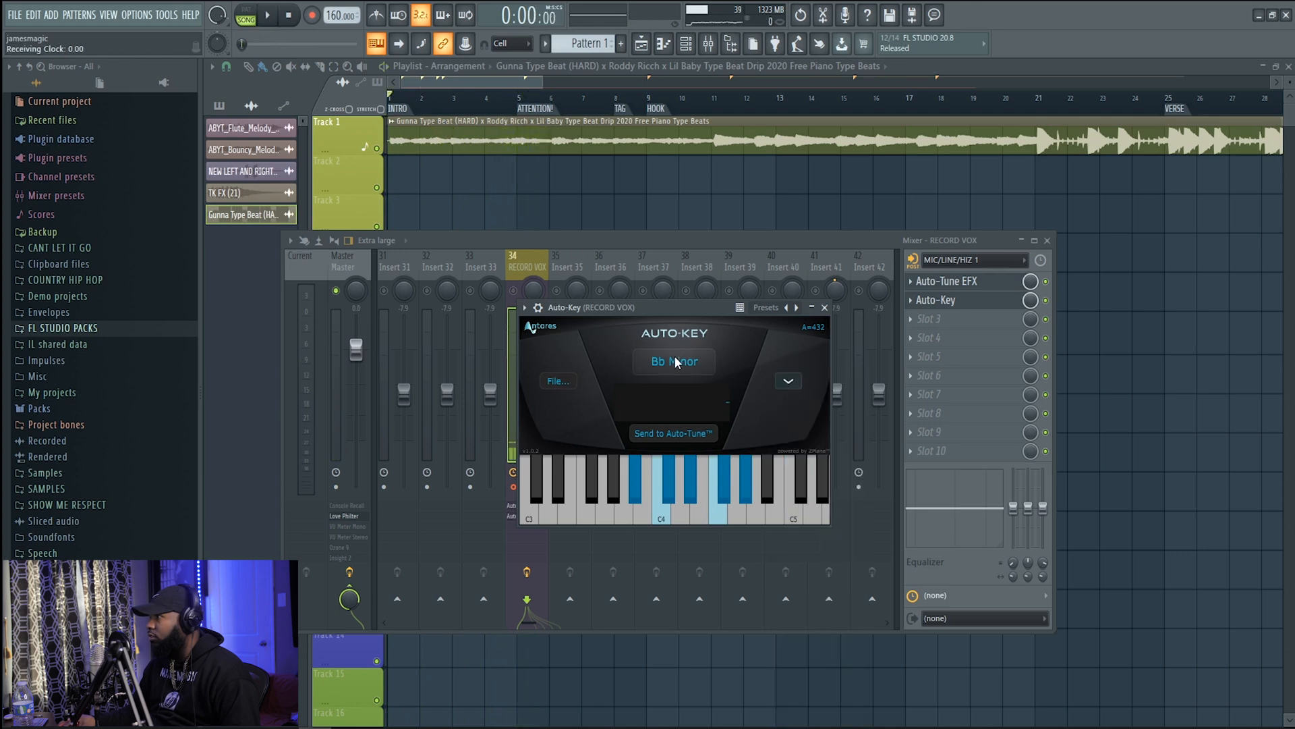
key("space")
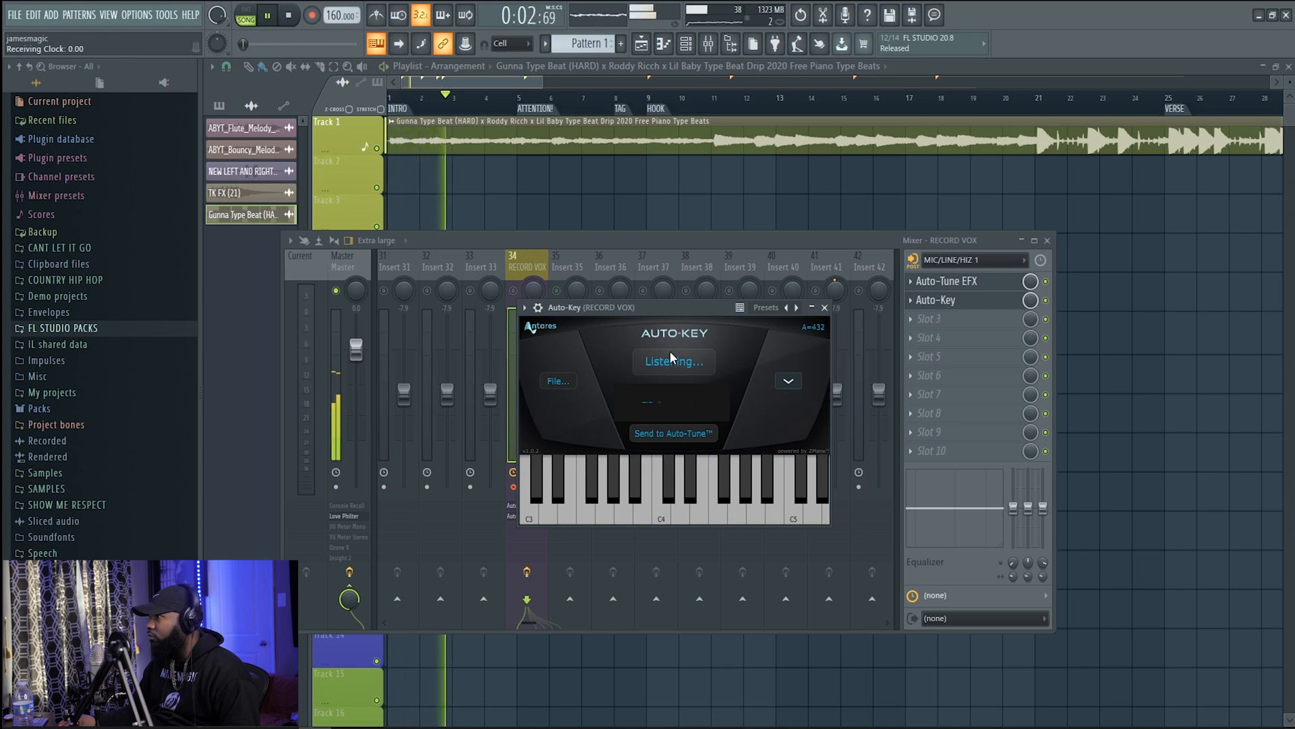
key("space")
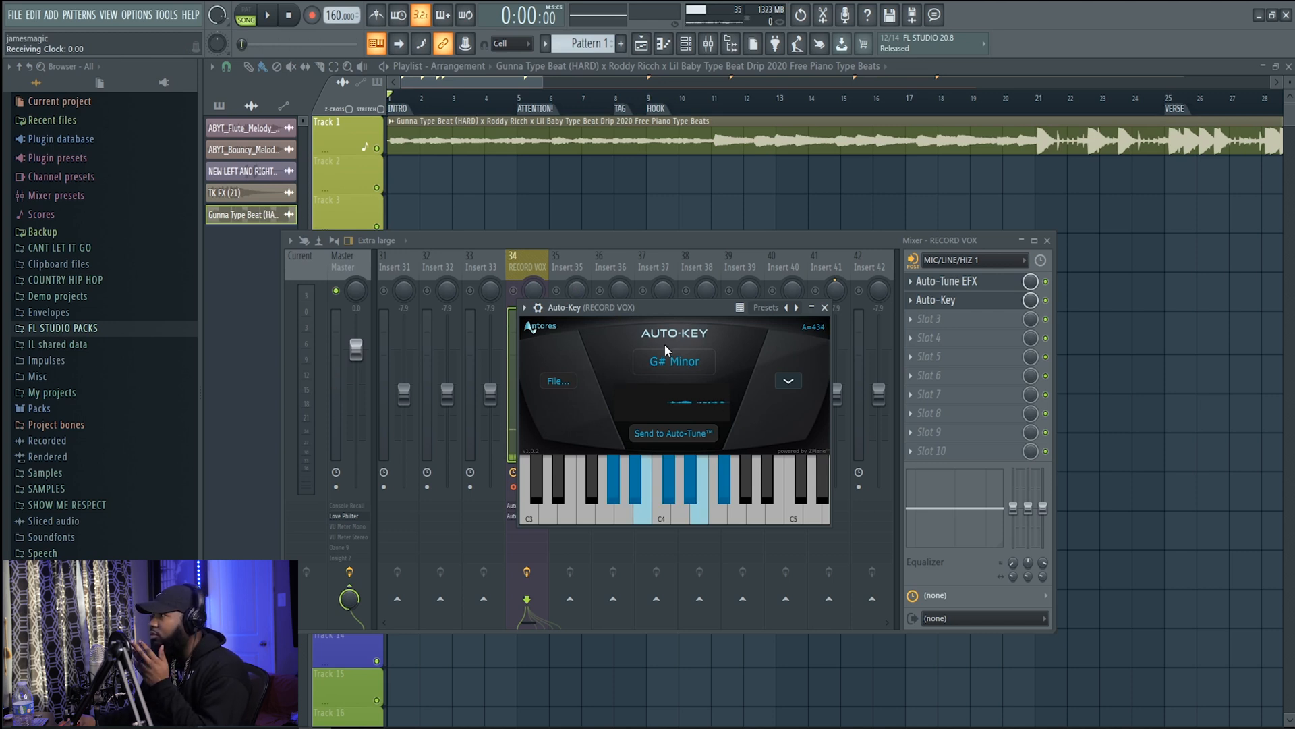
Set the RECORD VOX track's audio input to (none) and briefly play the beat with Auto-Key open
left_click(631, 241)
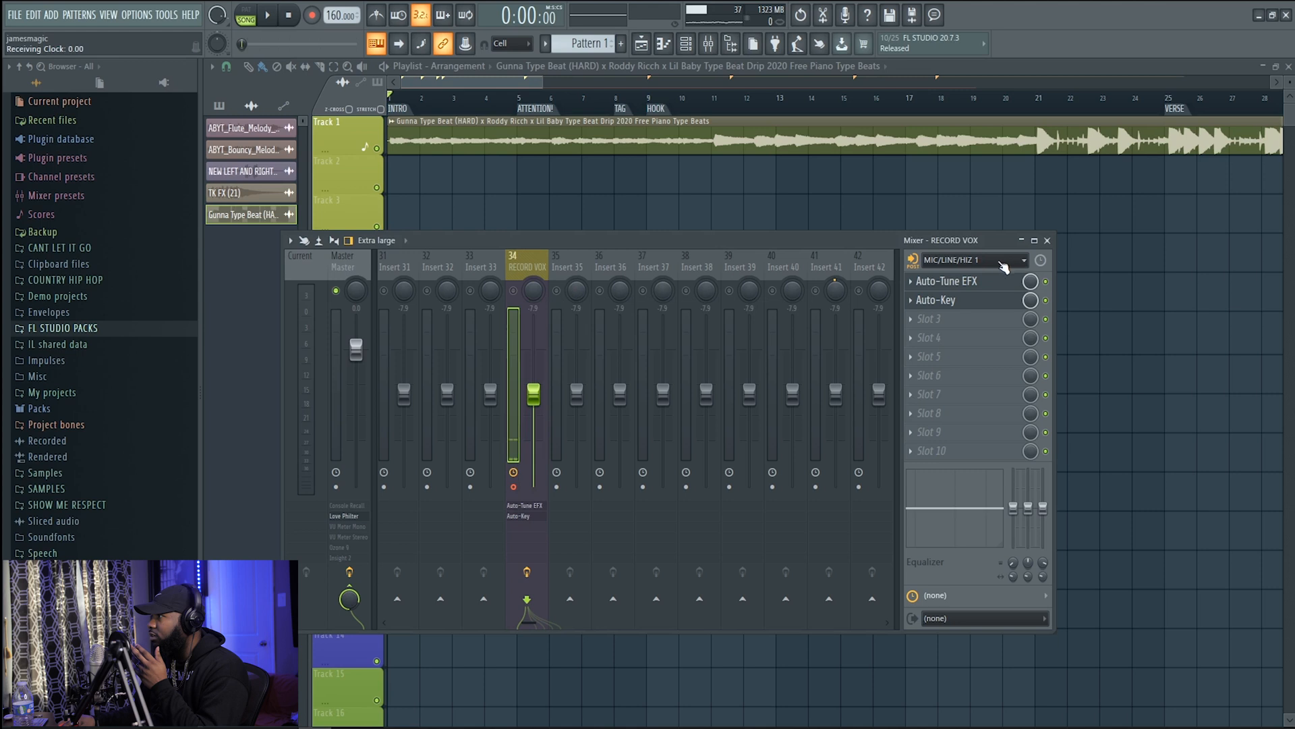
left_click(972, 259)
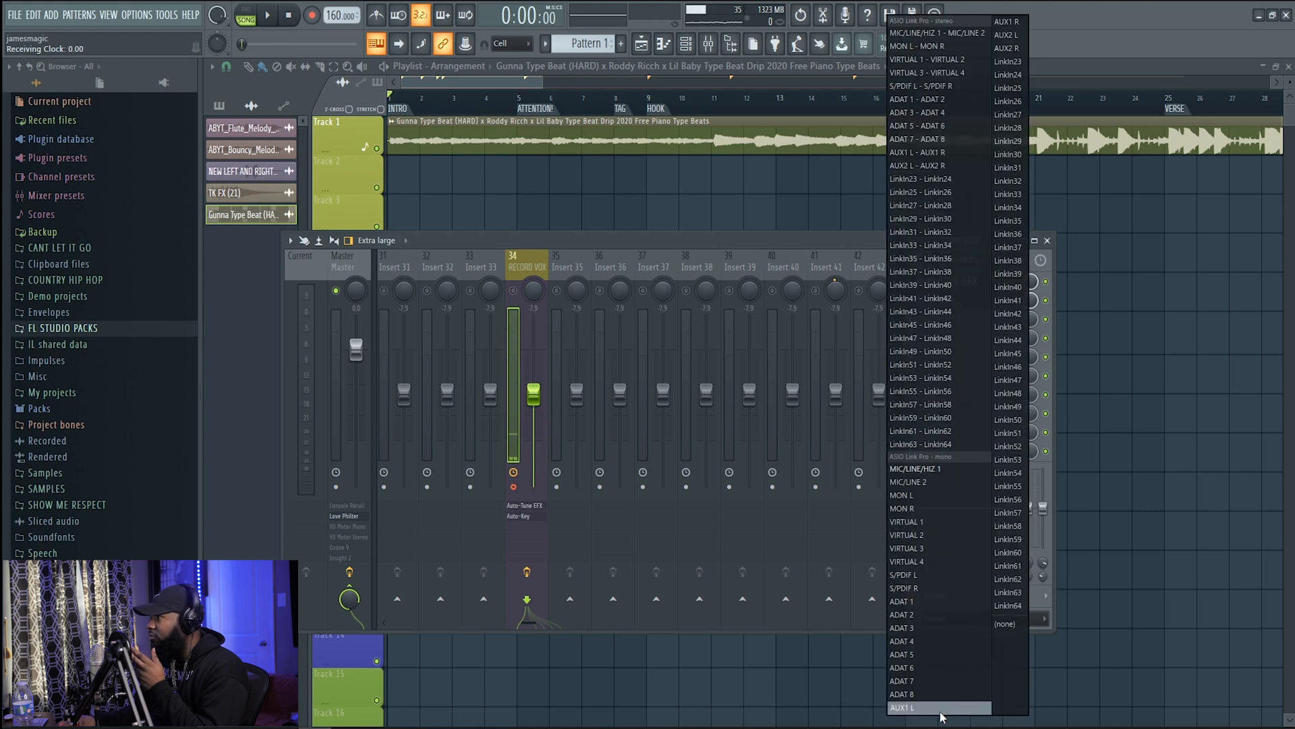
left_click(1008, 624)
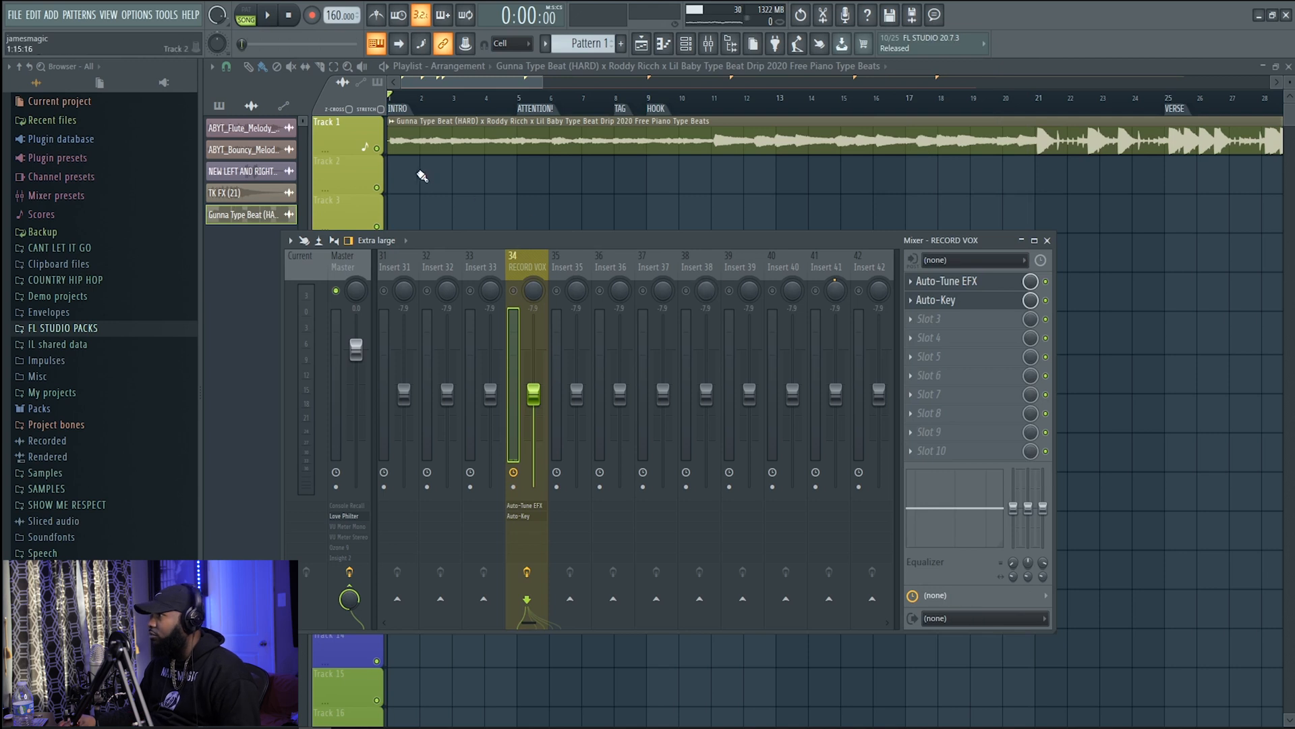
key("space")
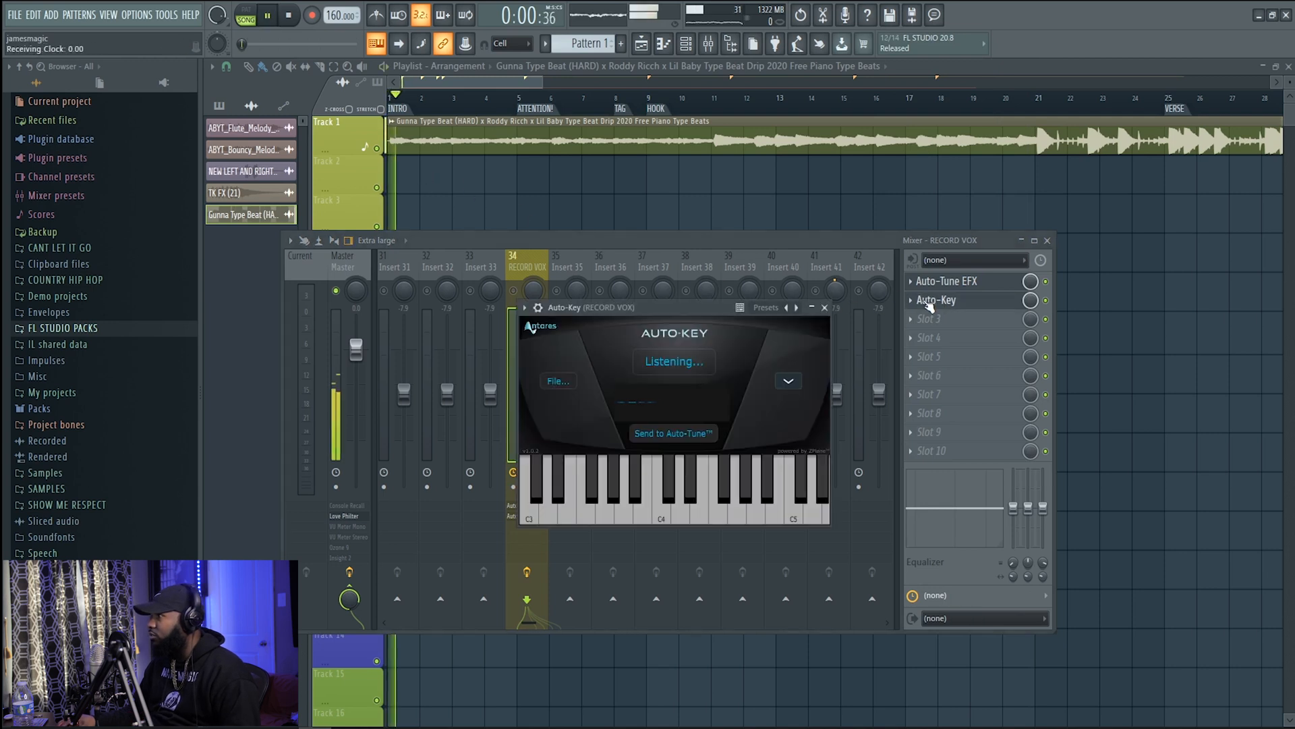
key("space")
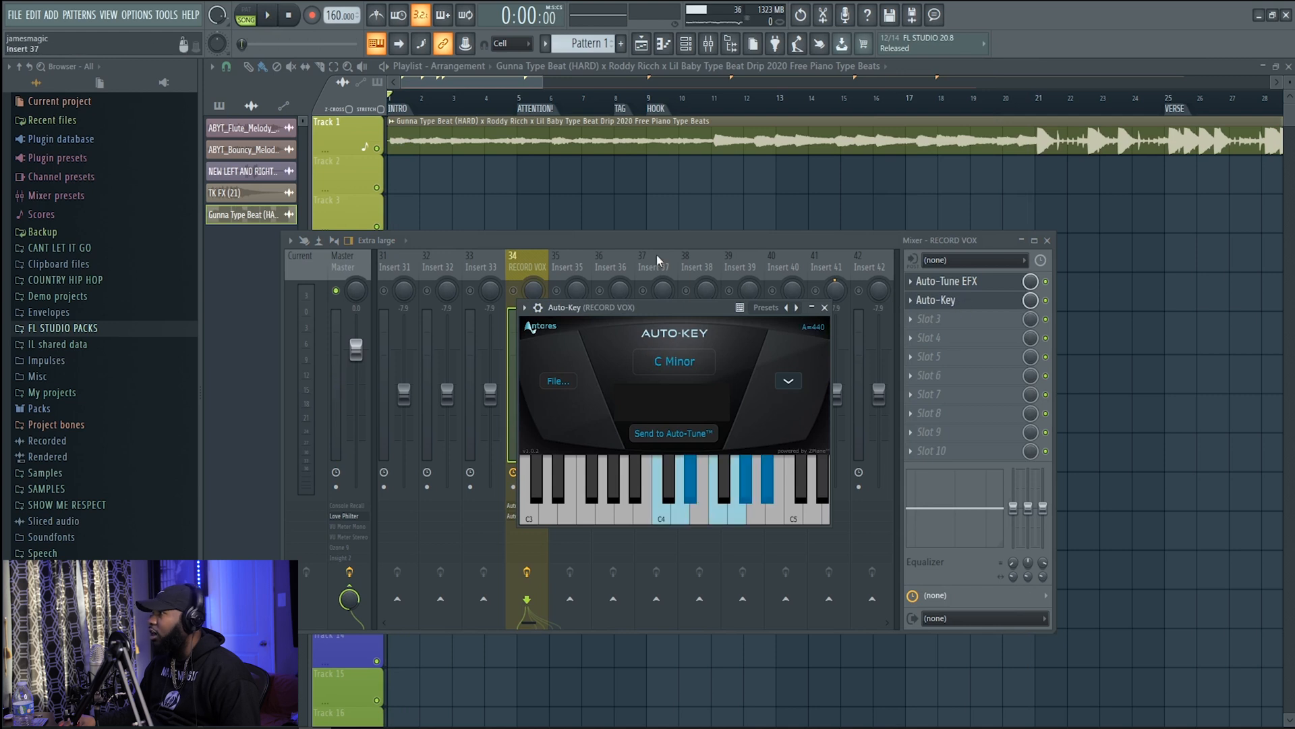
Look through the mixer inserts for the RECORD VOX track and its number, and select it
scroll(447, 256, "up", 10)
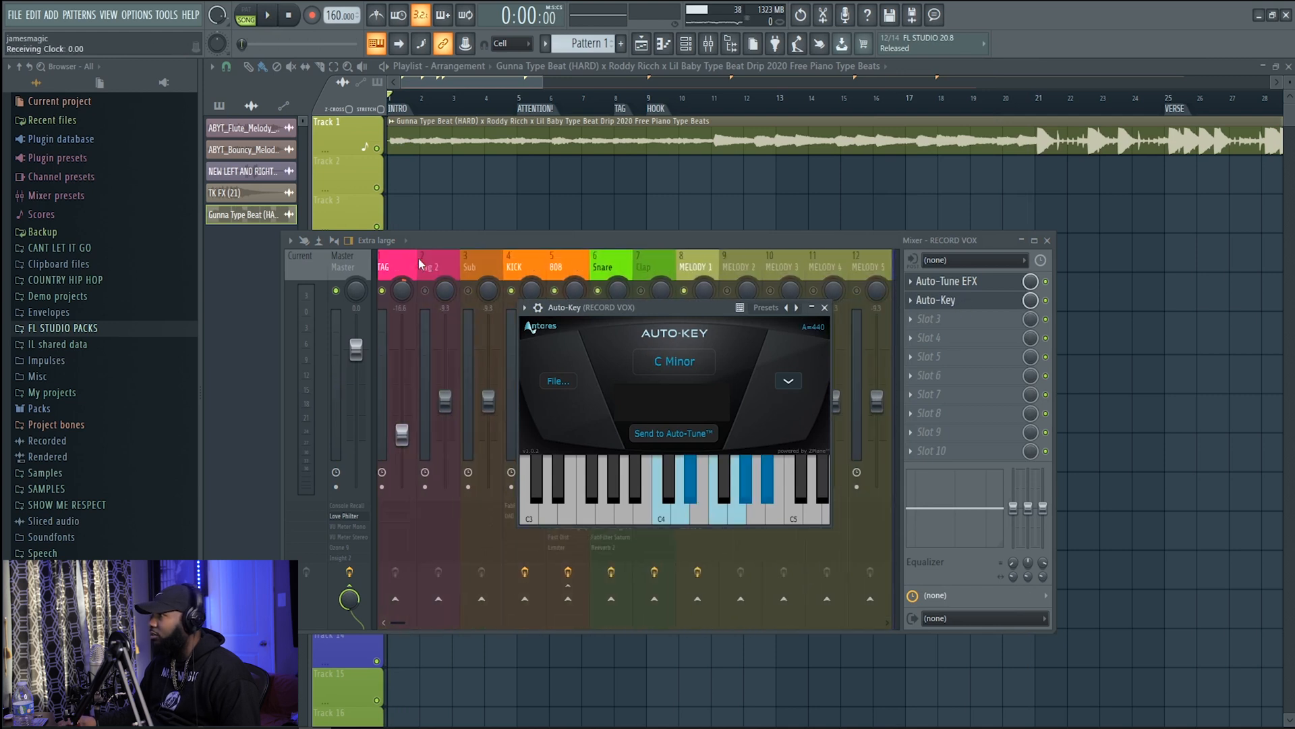
scroll(506, 268, "down", 5)
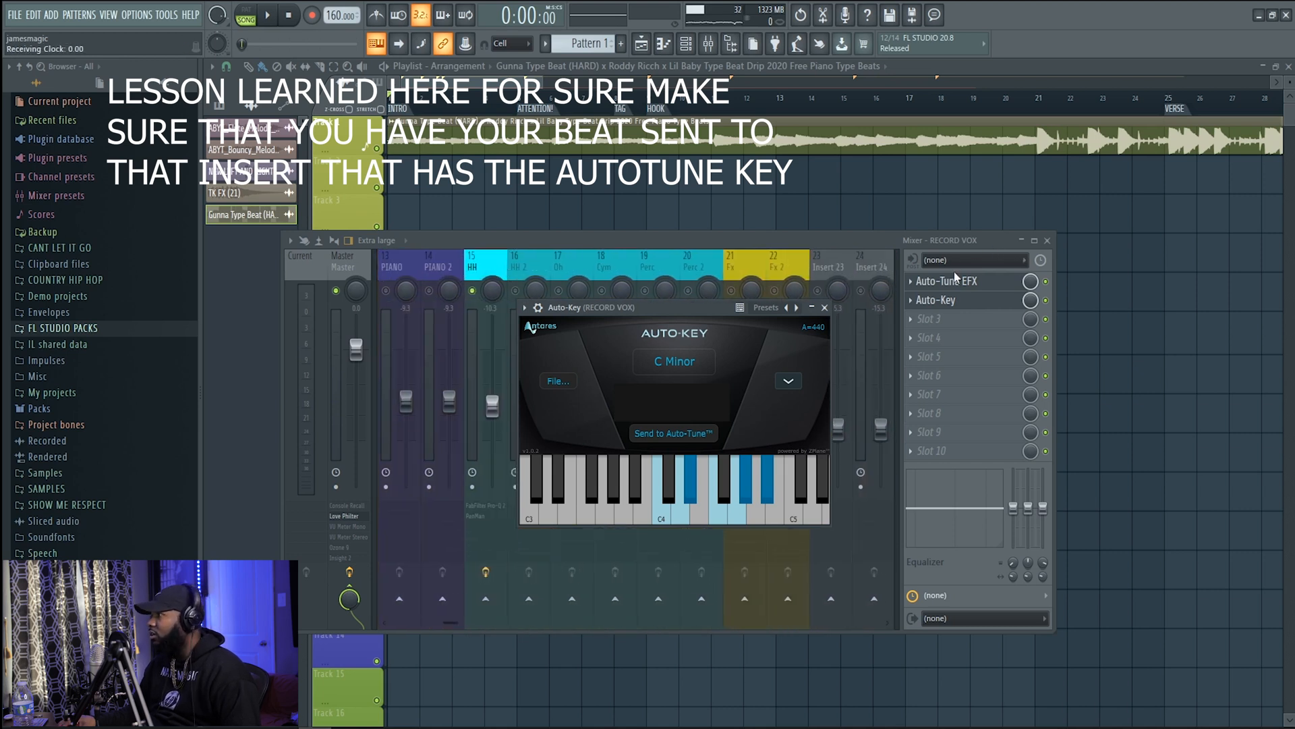
scroll(747, 259, "down", 3)
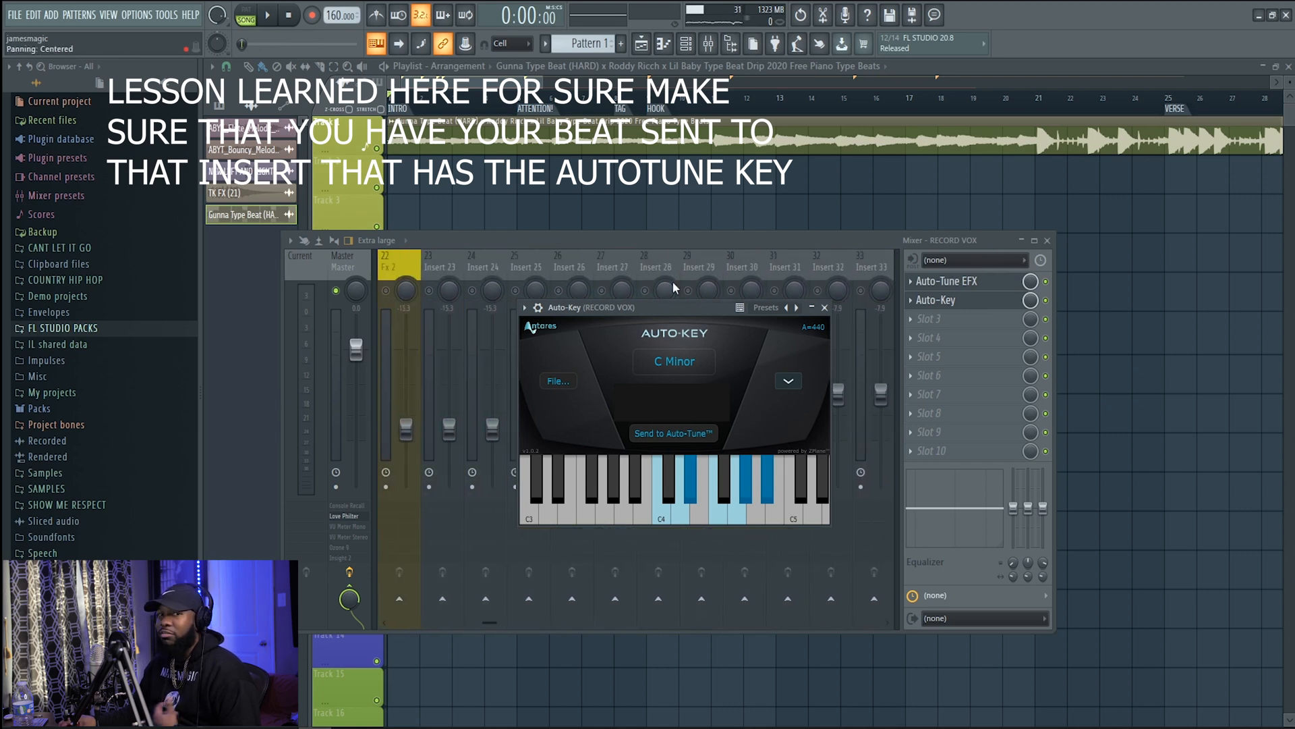
scroll(717, 273, "down", 2)
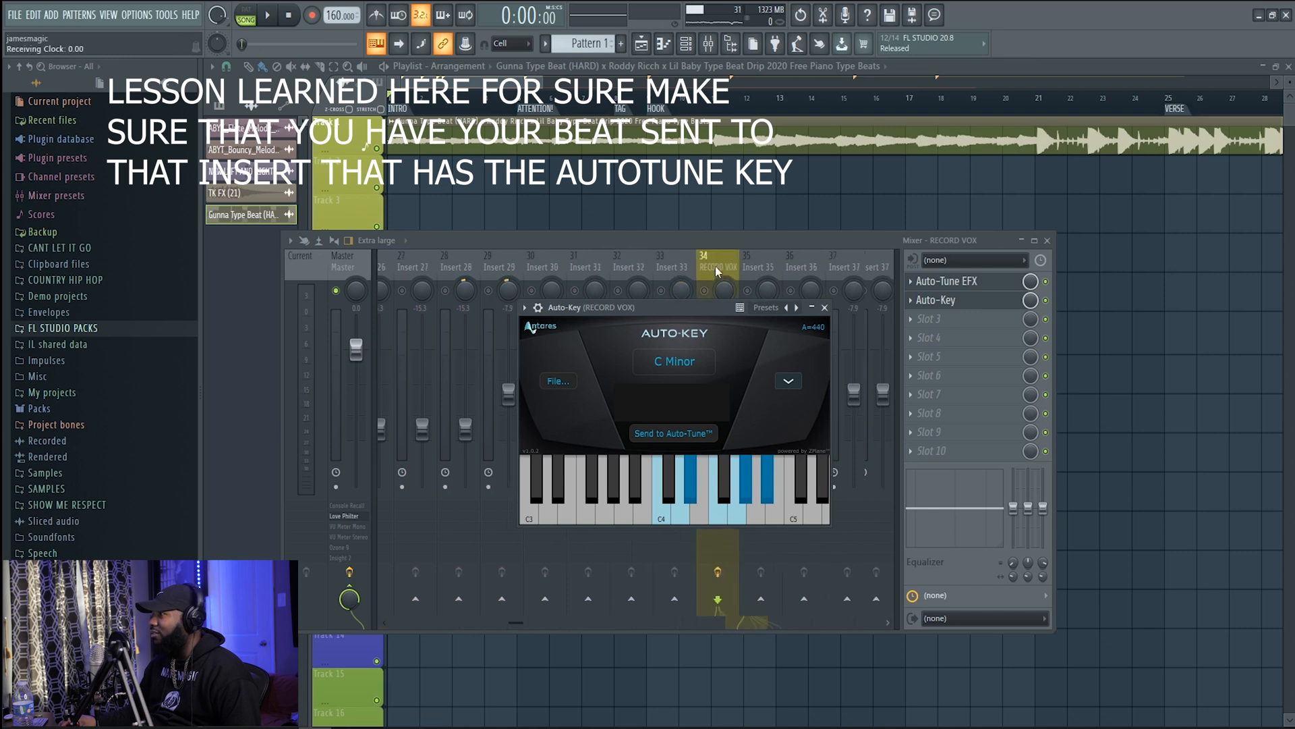
scroll(574, 276, "up", 1)
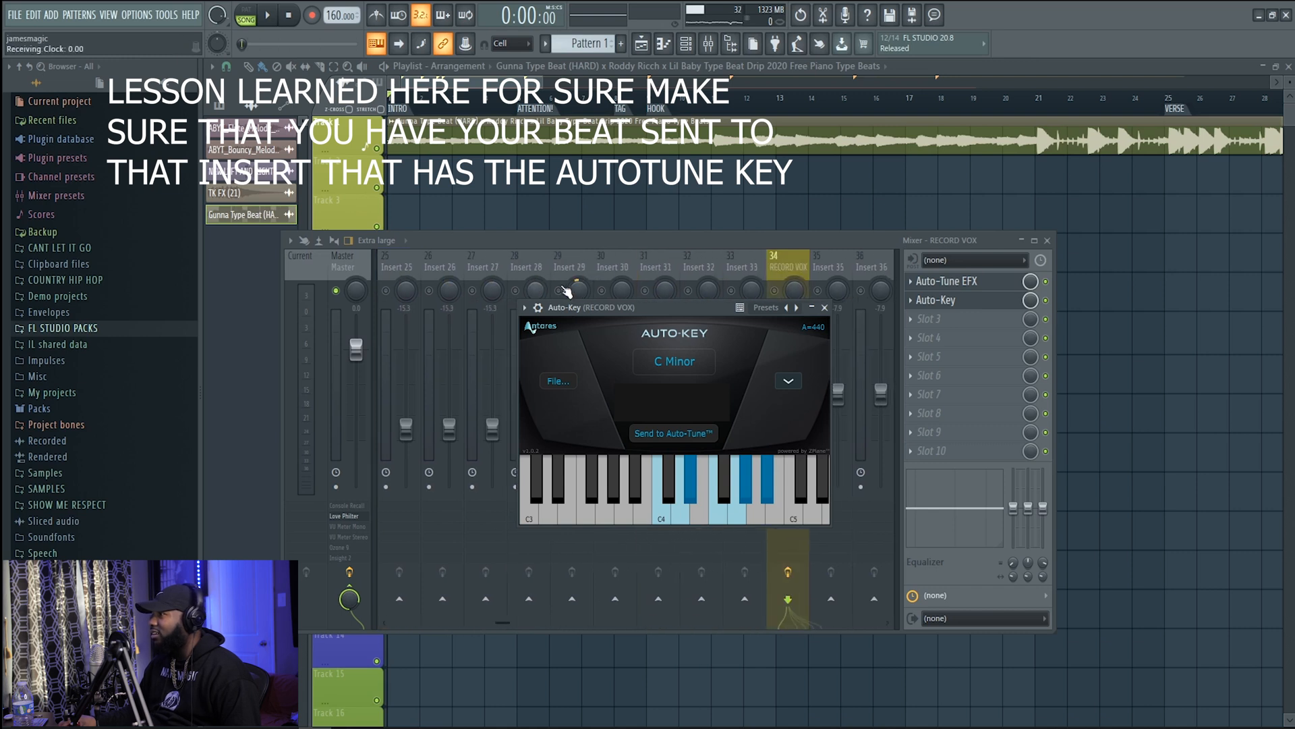
scroll(560, 280, "up", 5)
scroll(576, 275, "down", 3)
left_click(654, 271)
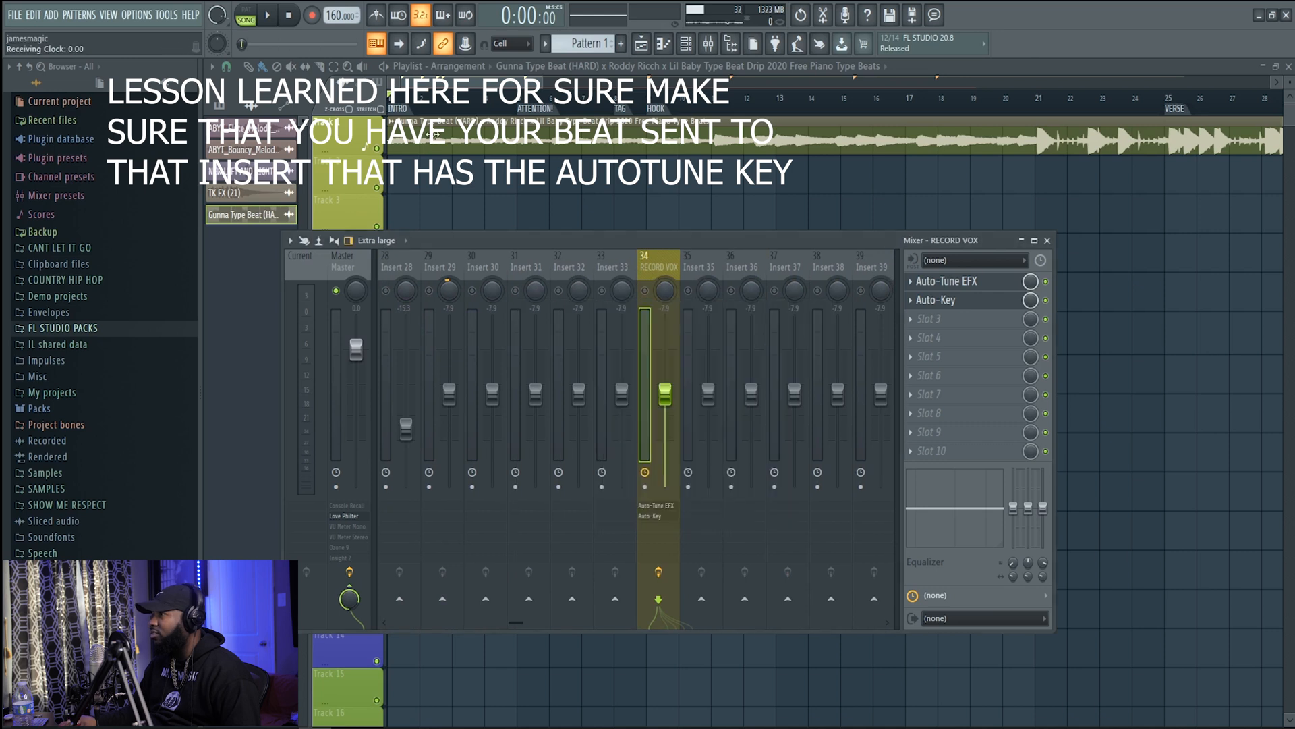
Route the Gunna Type Beat audio clip on Track 1 to mixer track 34
double_click(432, 135)
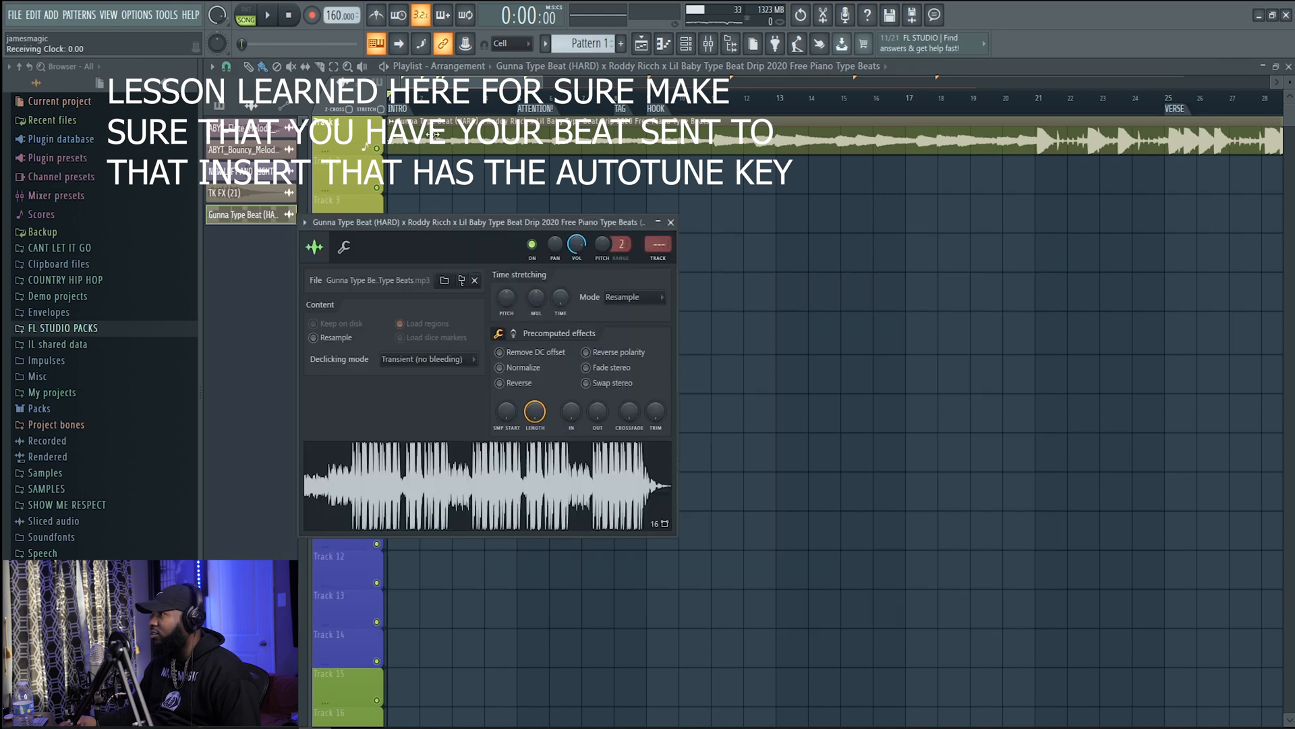
right_click(652, 244)
left_click(702, 437)
type("34")
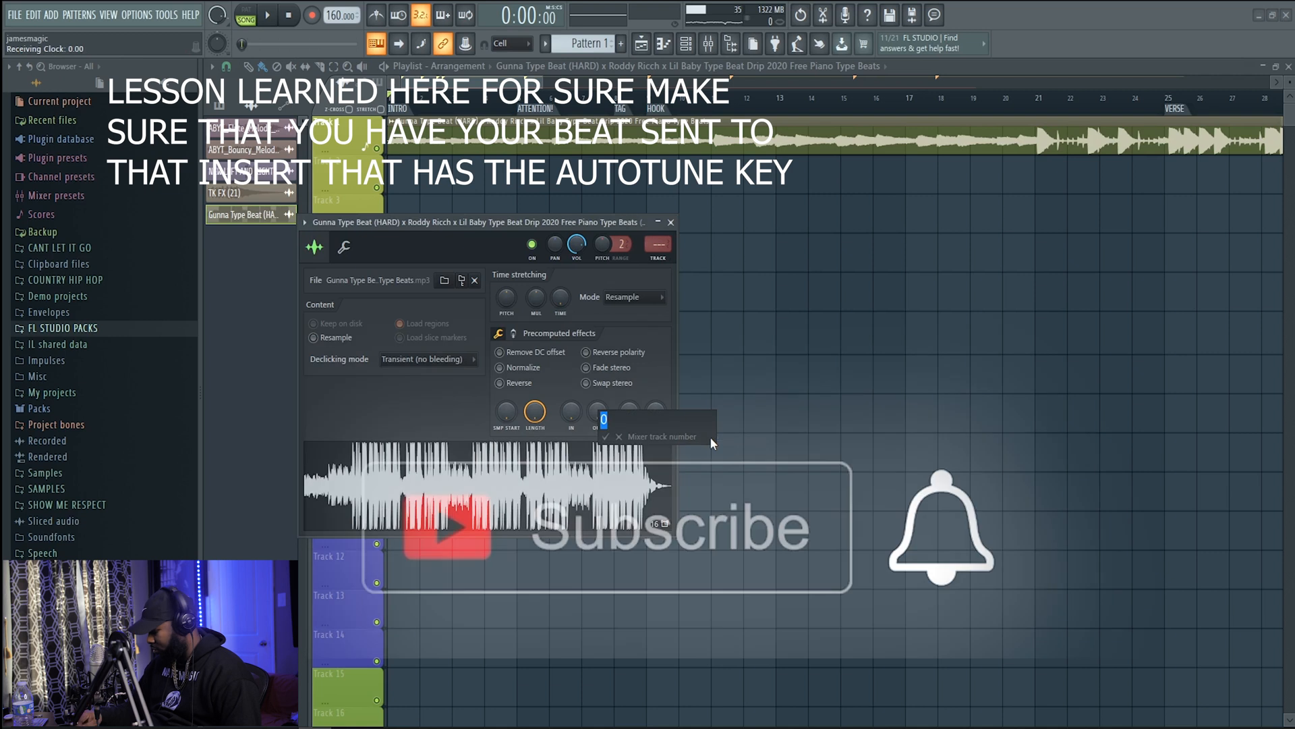
key("Return")
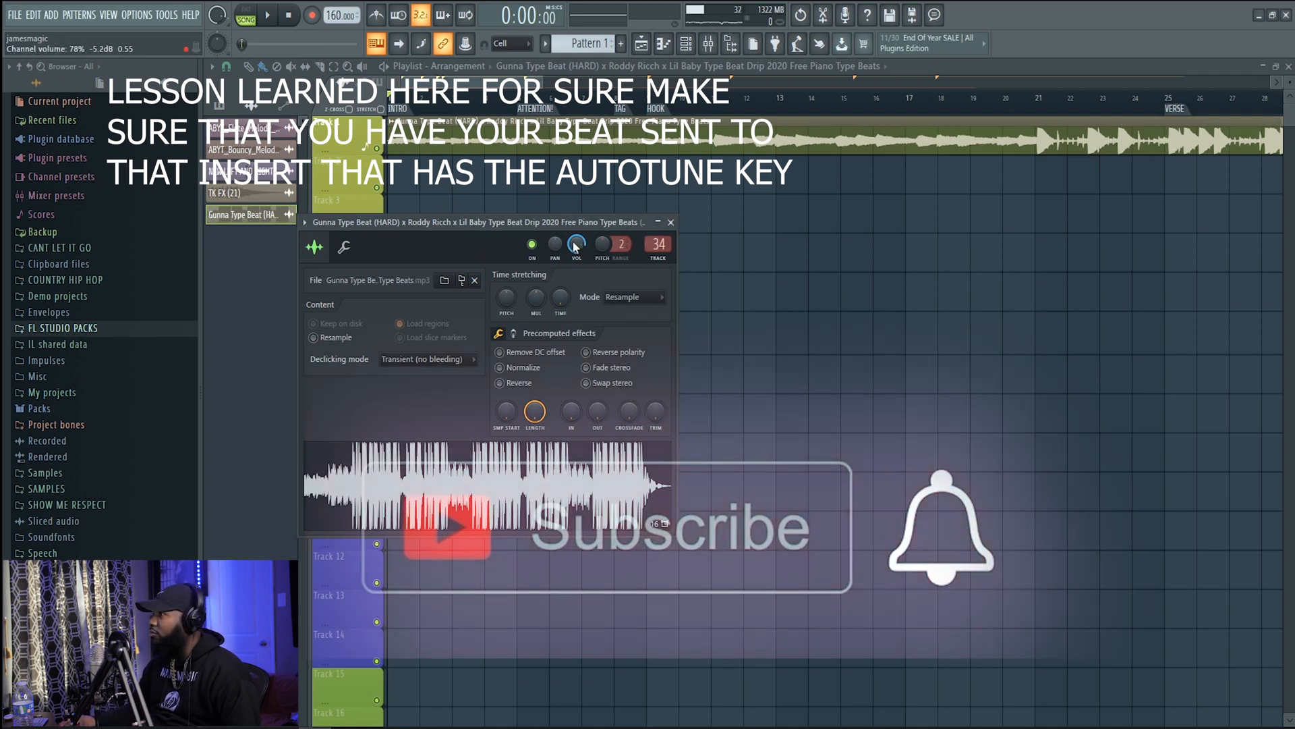
Unmute RECORD VOX in the mixer and play the beat with its Auto-Key open to detect the key, then stop playback
left_click(709, 44)
left_click(1003, 302)
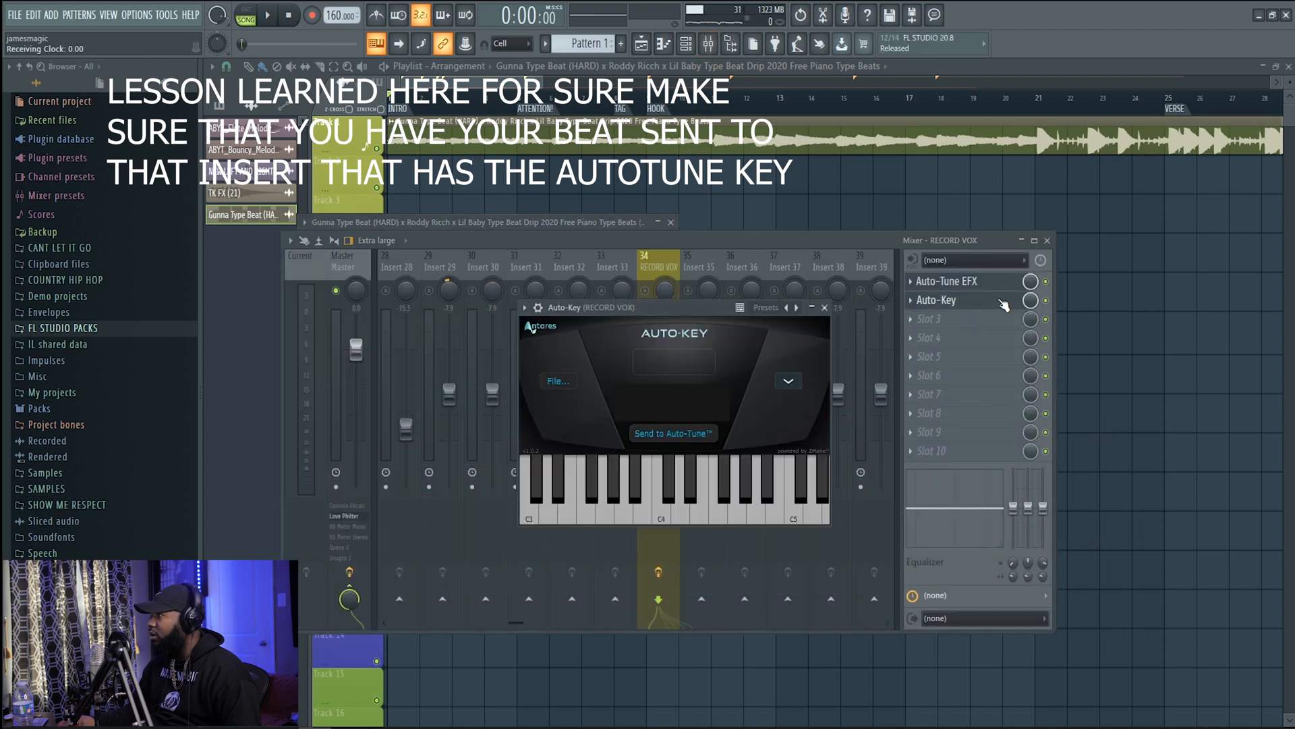
key("space")
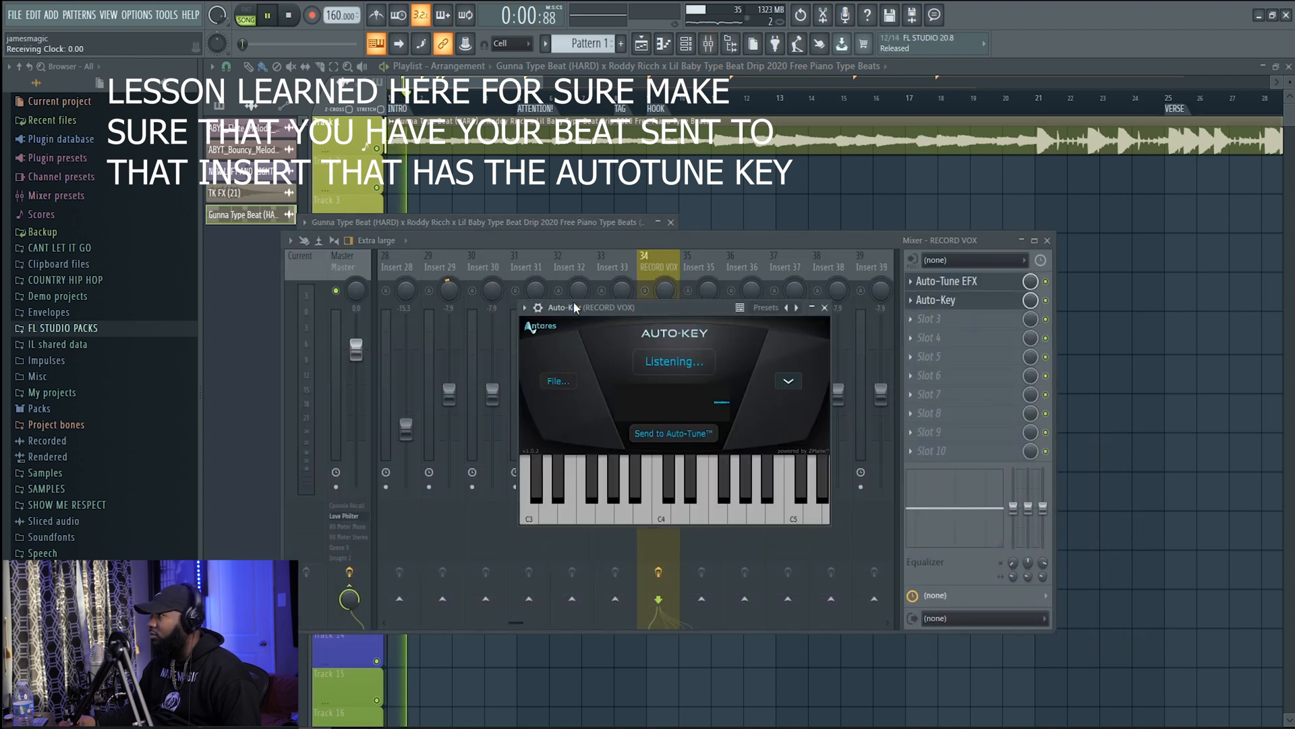
left_click(671, 272)
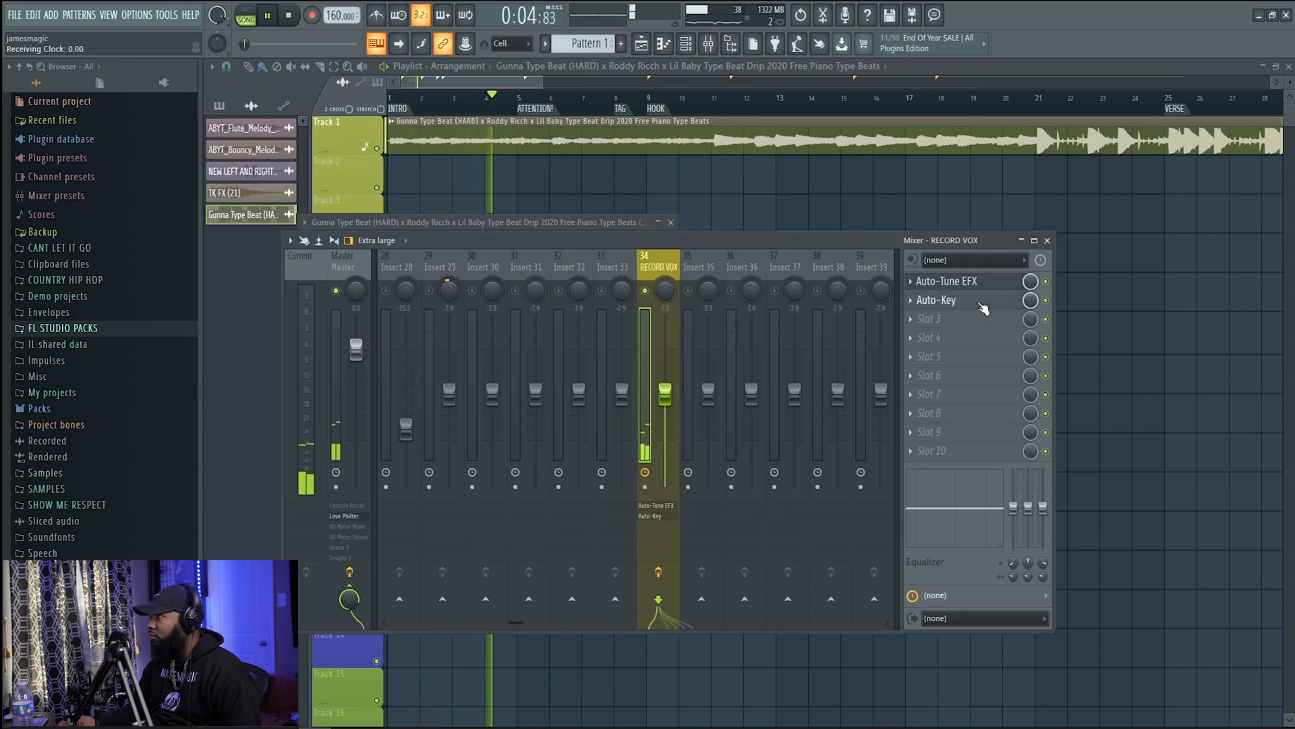
left_click(938, 299)
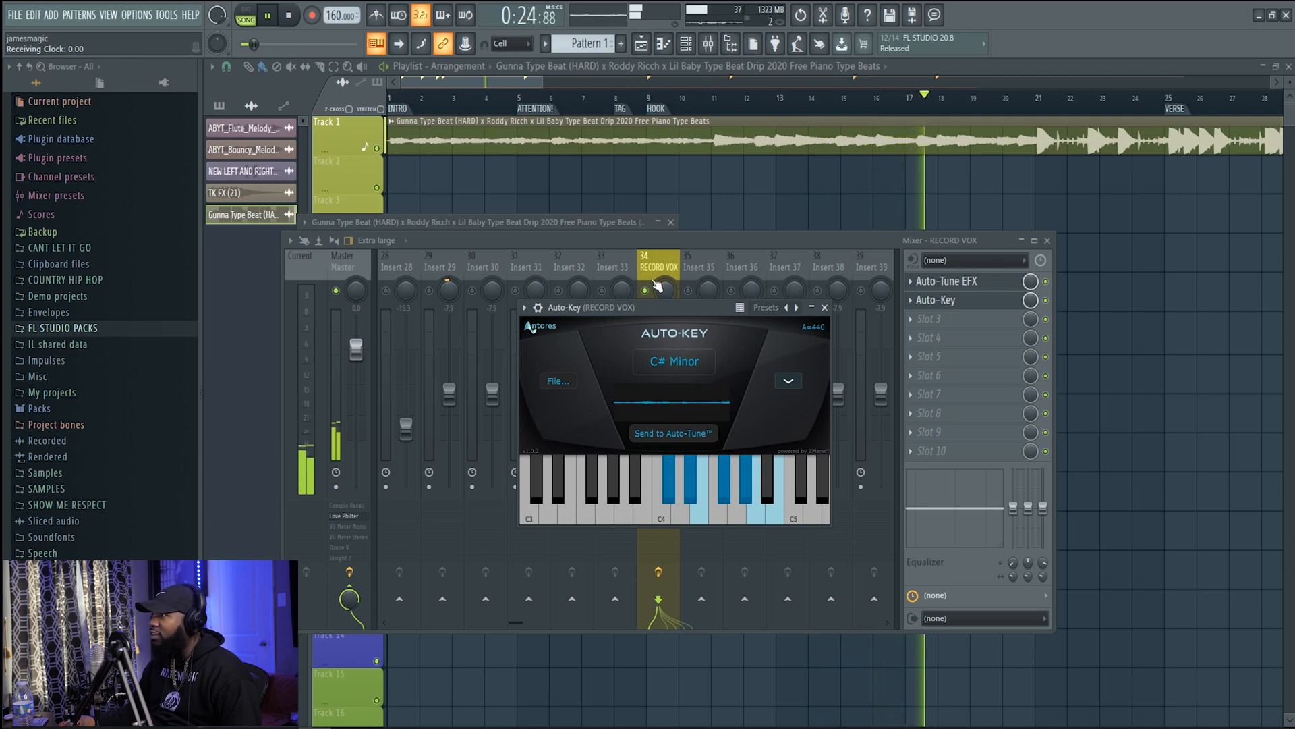
left_click(268, 15)
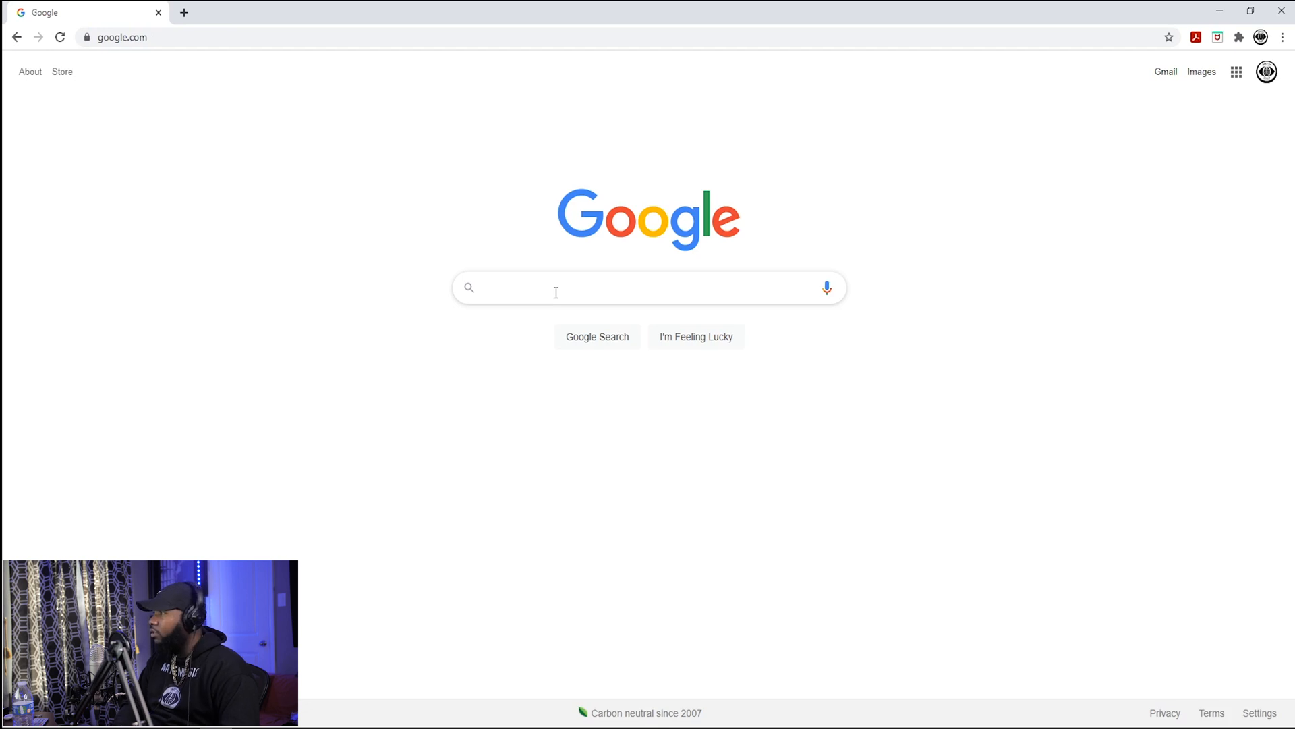
Switch to the browser, search Google for "is c sharp minor the same as d flat minor", read the answer and close the browser
type("C SHARP")
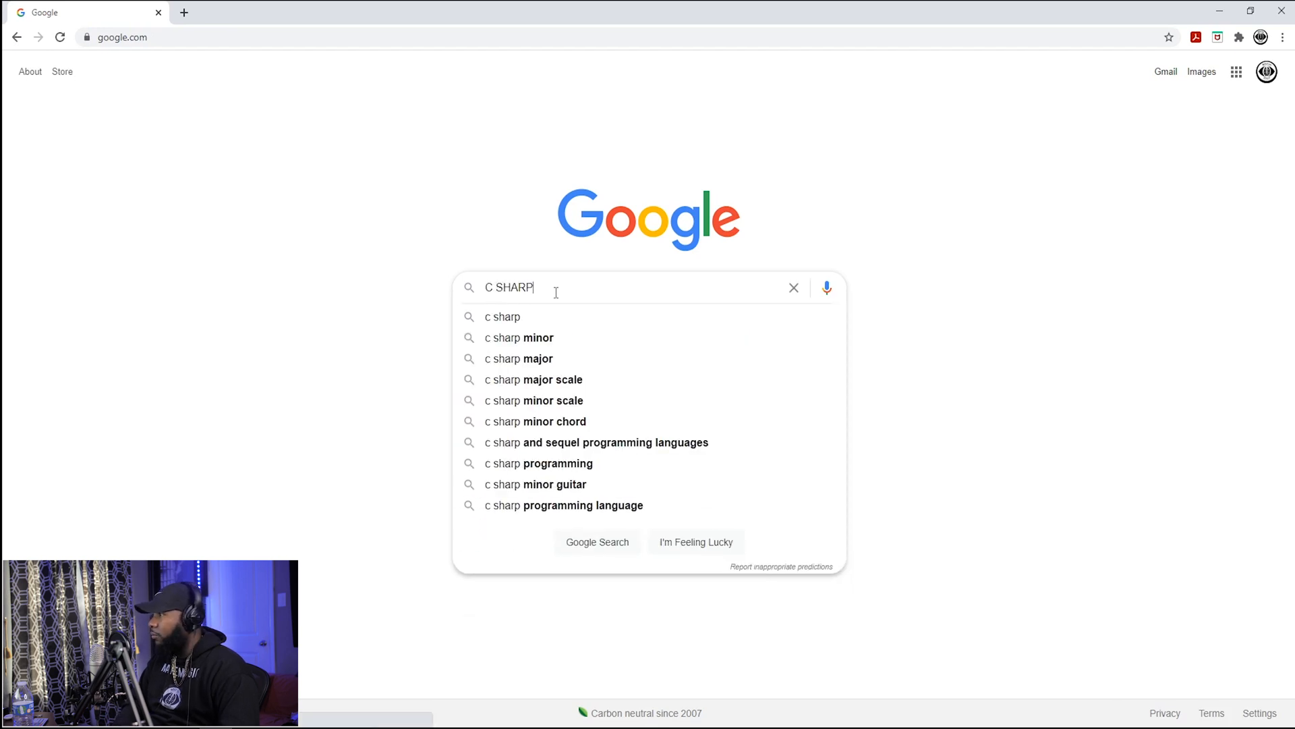
type(" MINOR ")
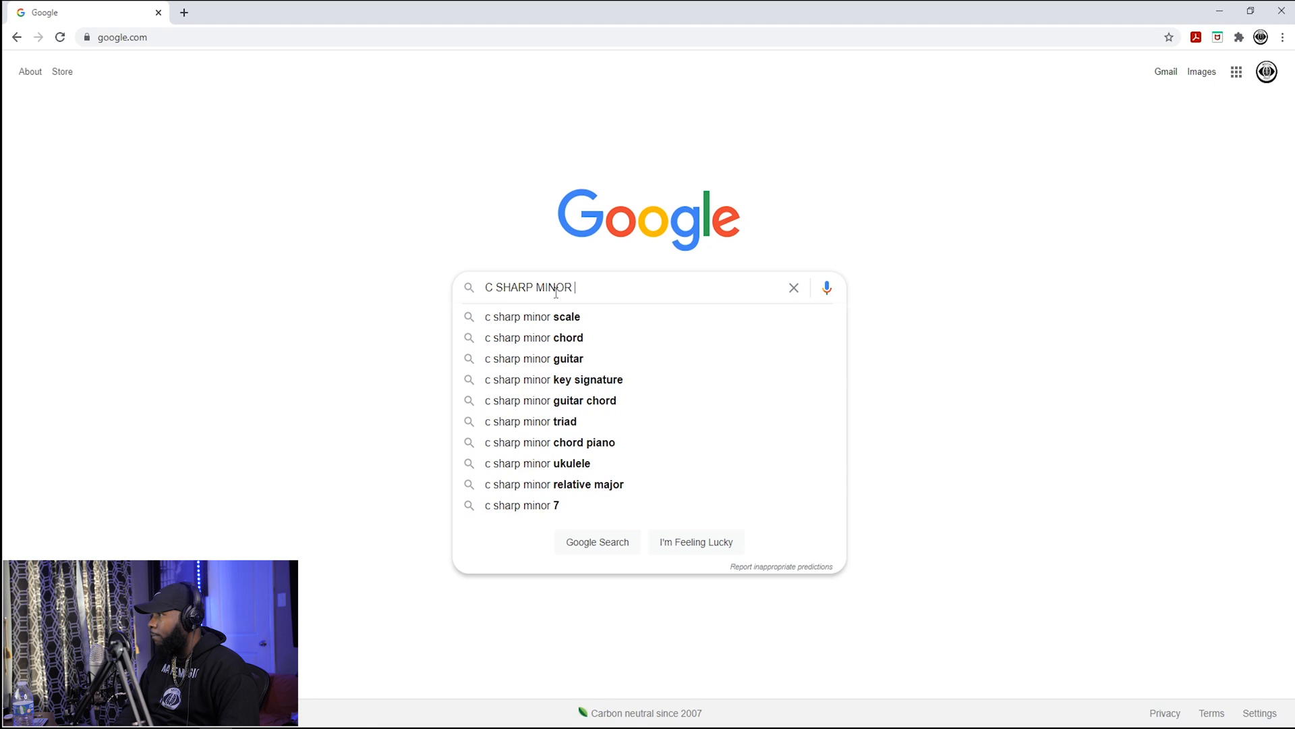
type("IS WHAT")
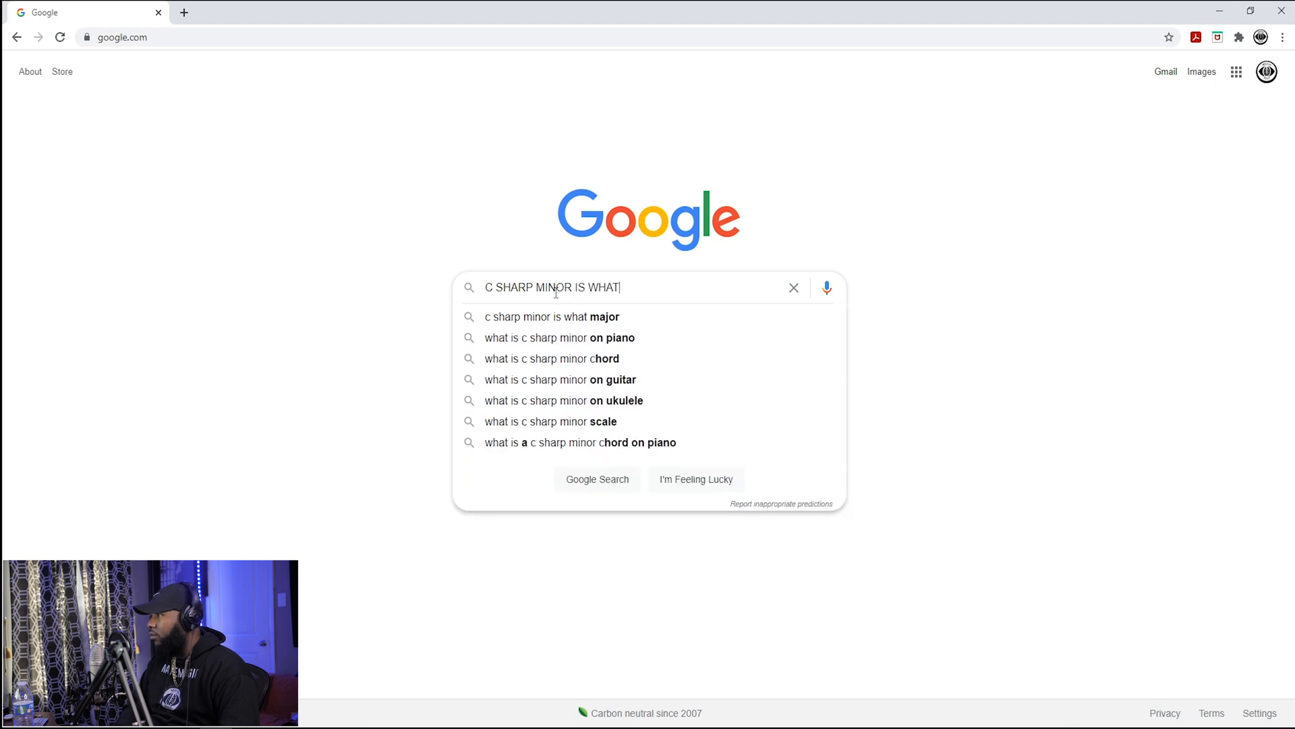
key("BackSpace")
key("BackSpace")
key("BackSpace")
key("BackSpace")
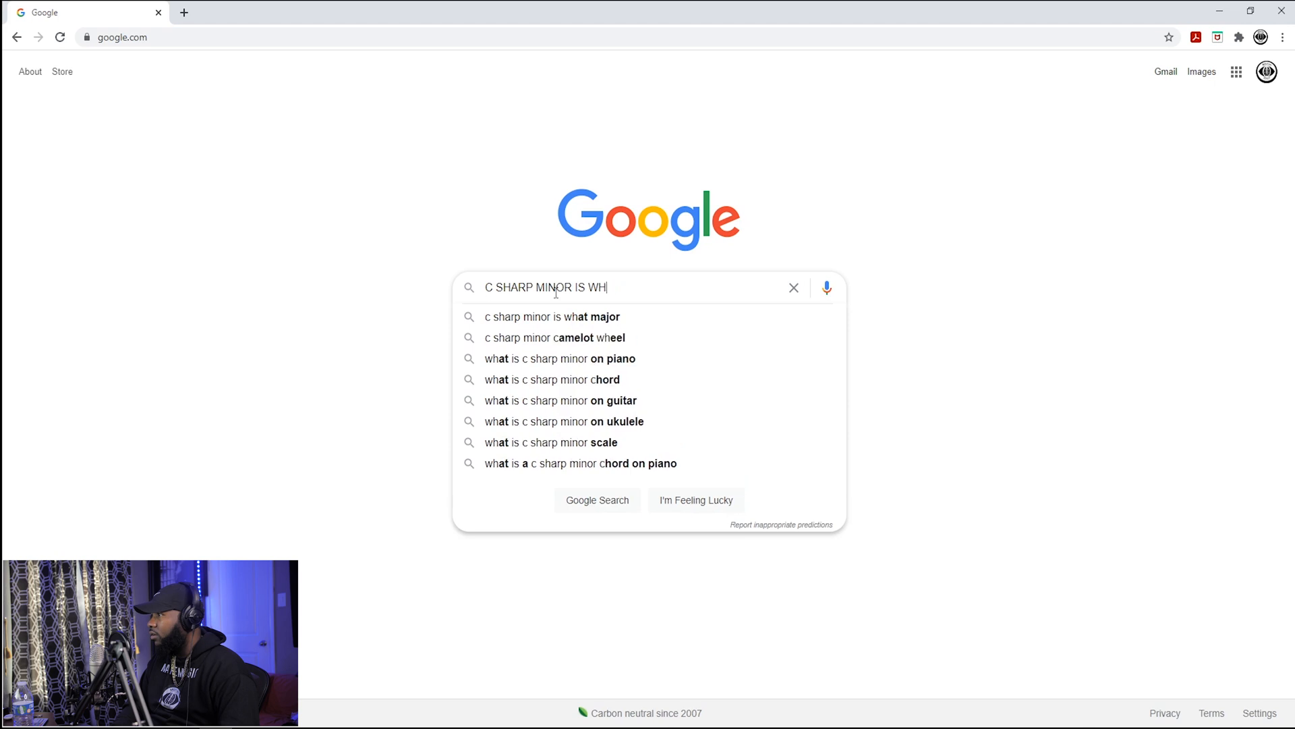
type("SAME AS")
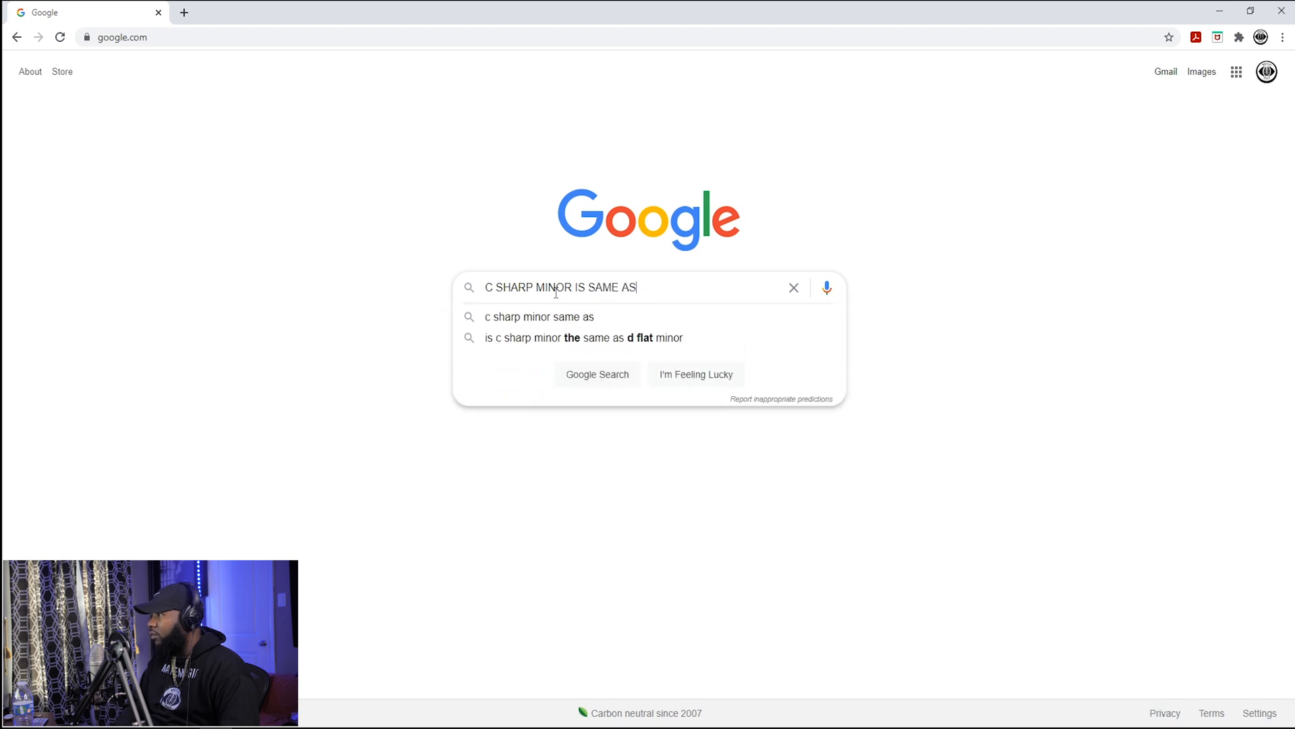
left_click(538, 345)
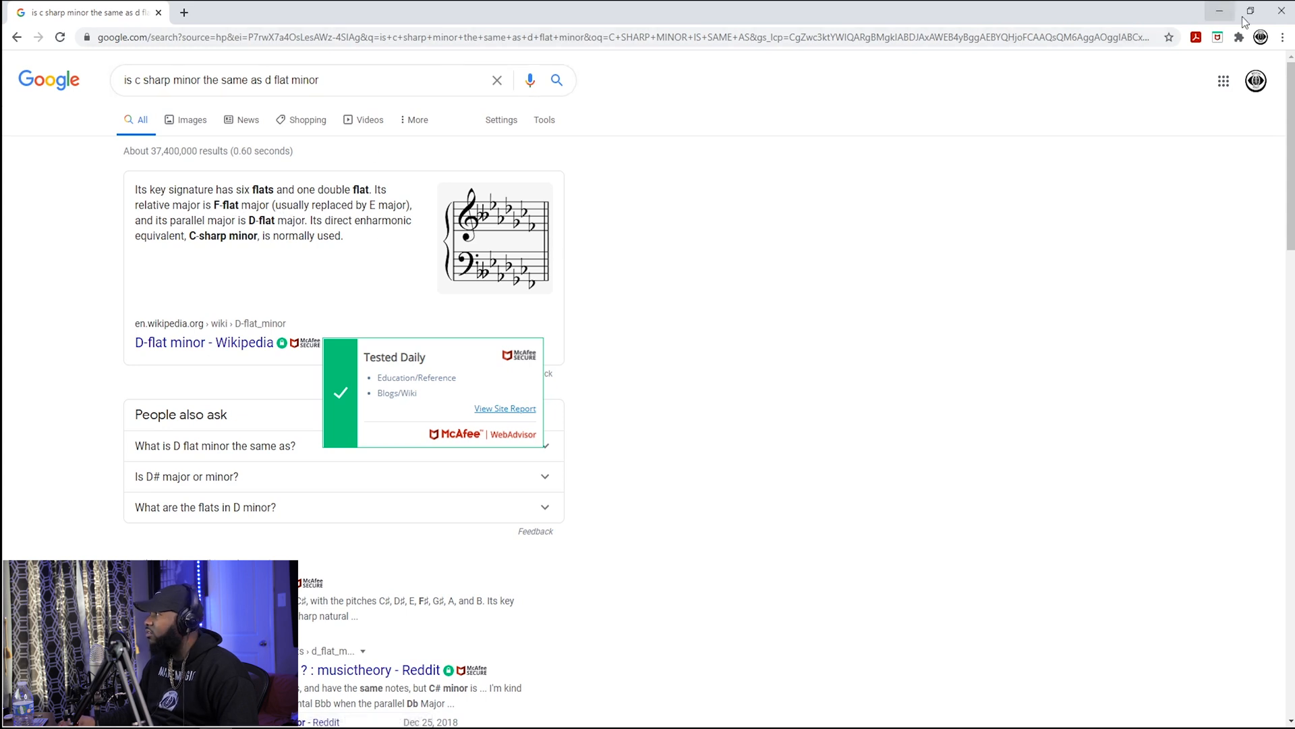
left_click(1280, 11)
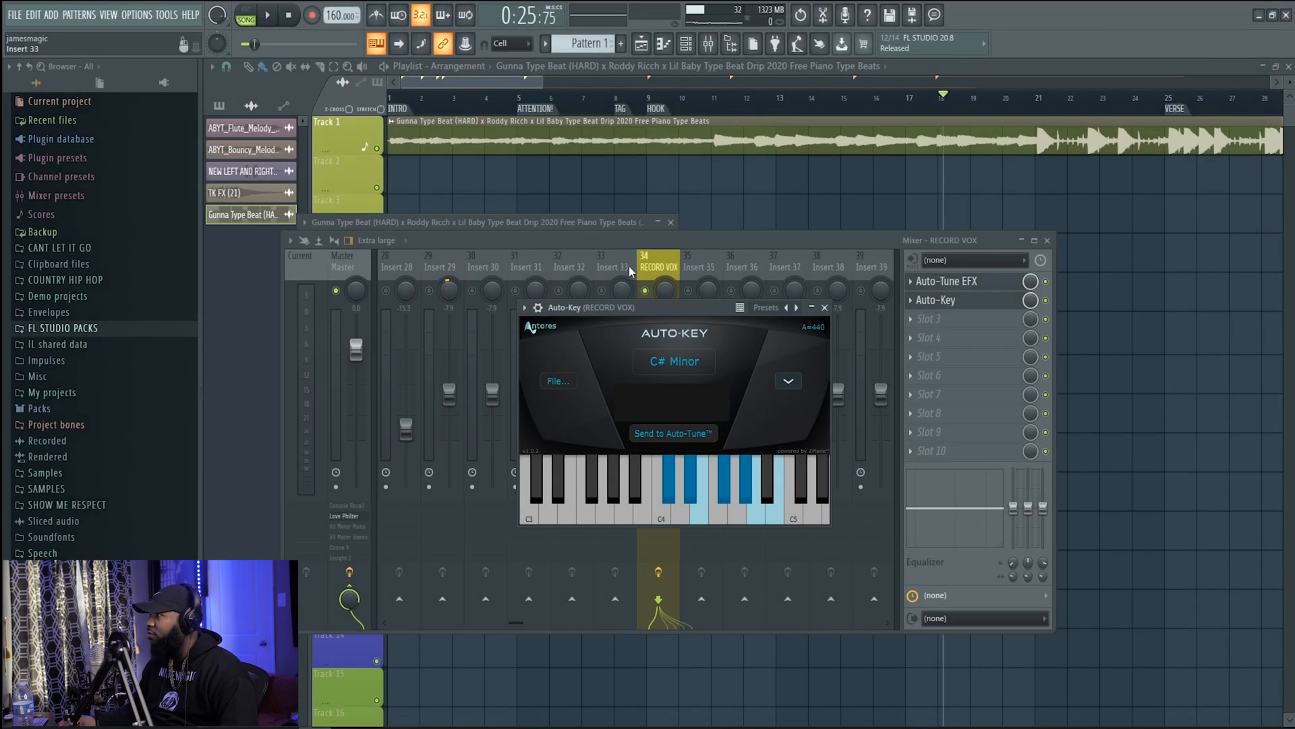
Send the detected key from Auto-Key to Auto-Tune and open Auto-Tune EFX to check its key and scale
left_click(678, 432)
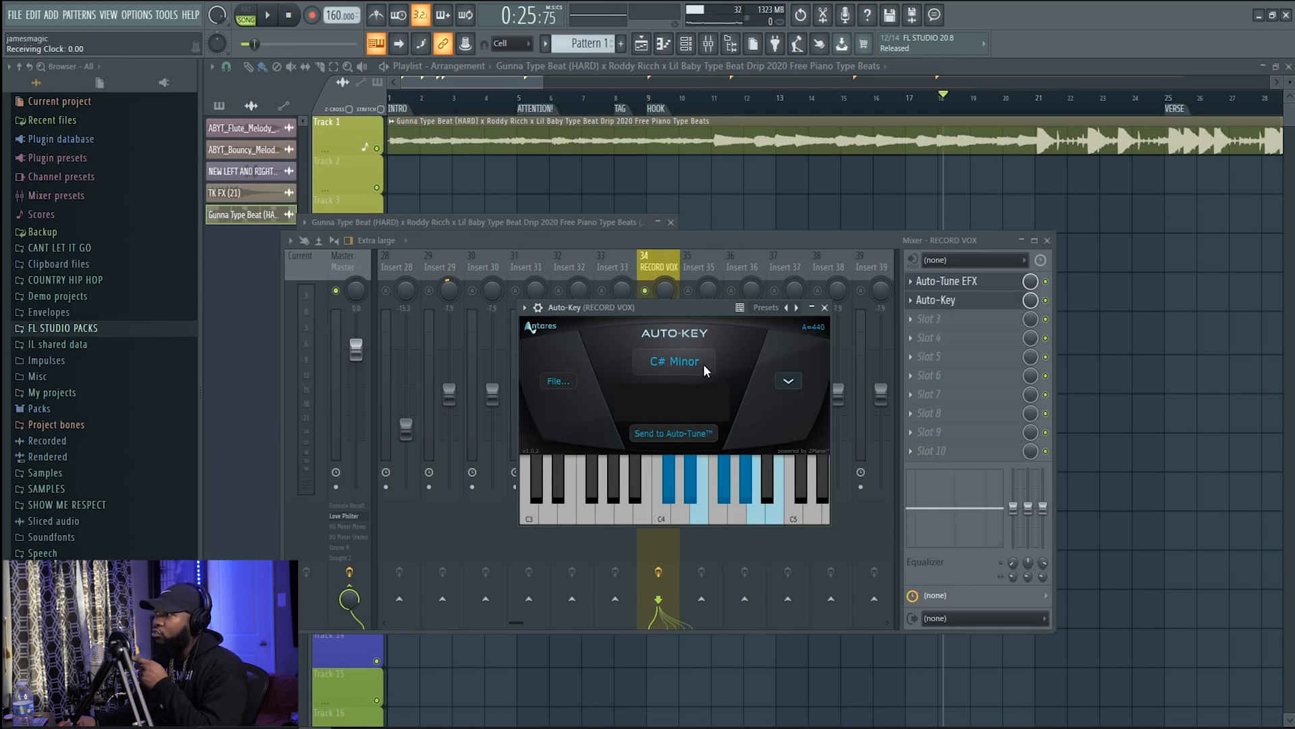
left_click(979, 281)
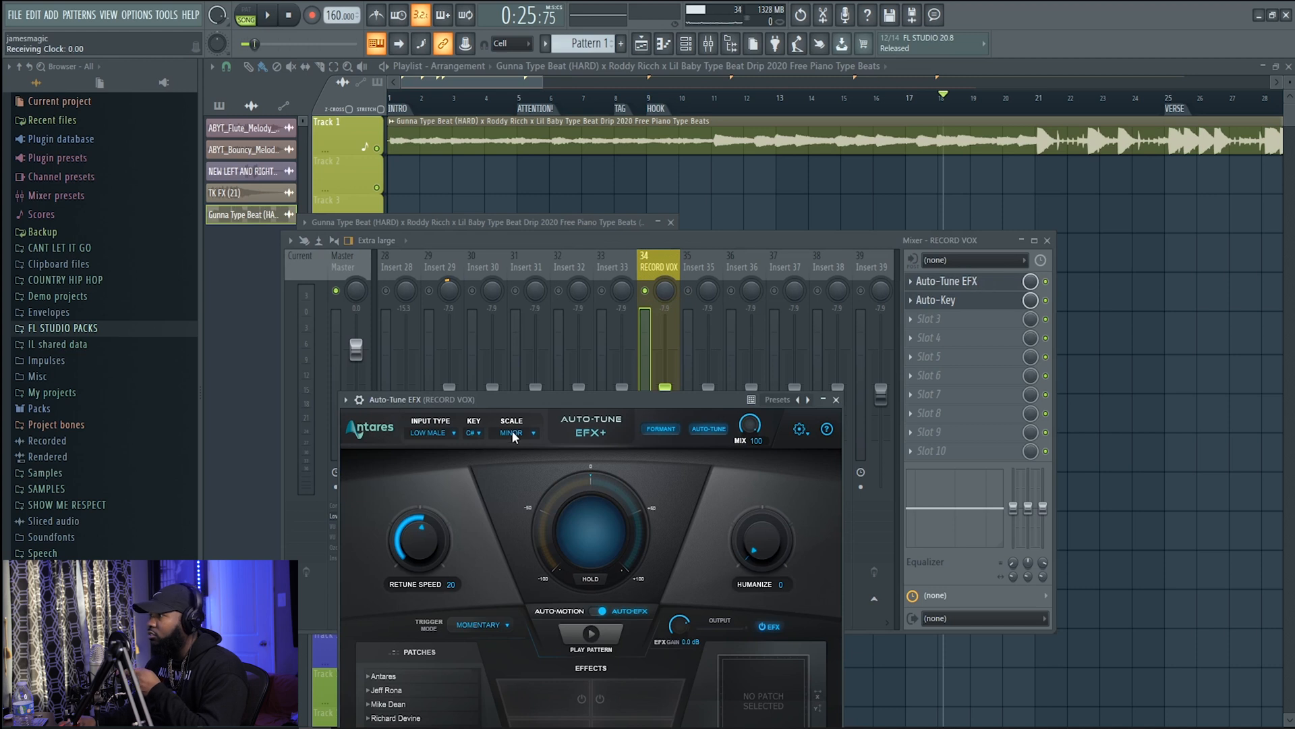
left_click_drag(518, 403, 594, 335)
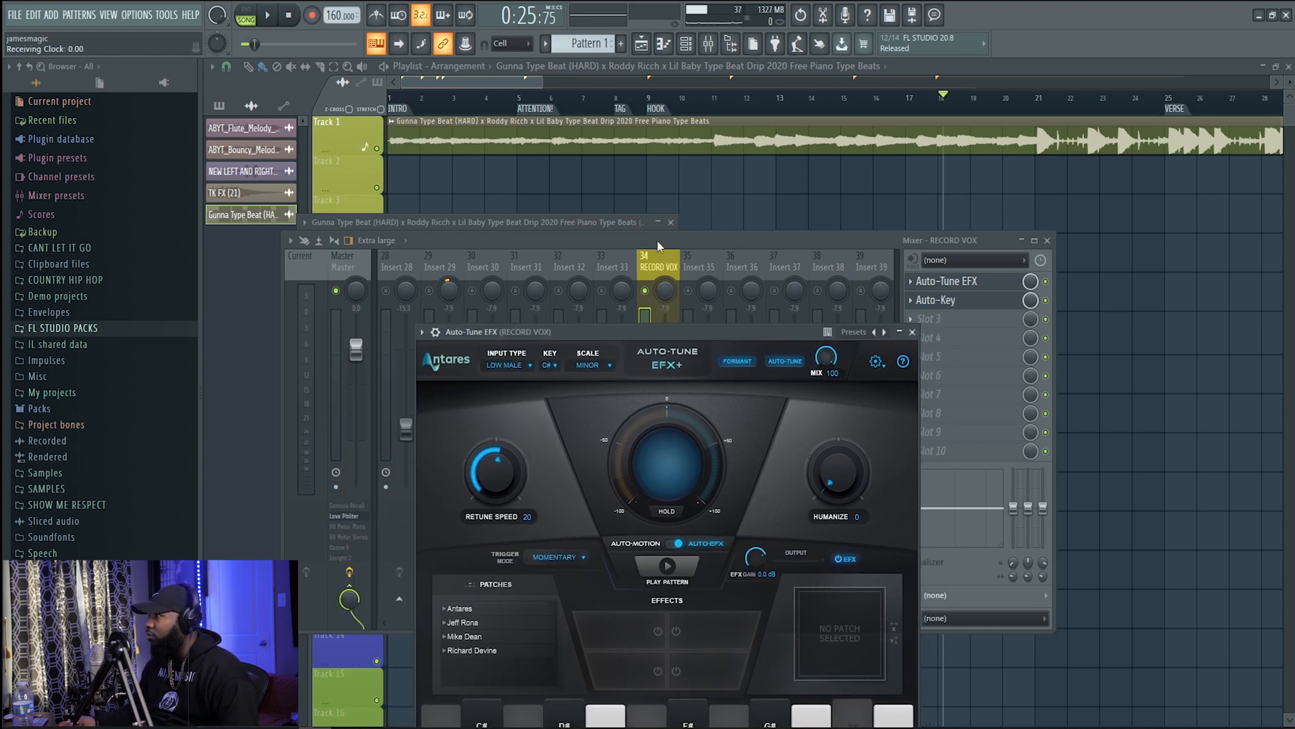
Reroute the beat's audio clip to the empty mixer track 33 and show that track in the mixer
double_click(557, 138)
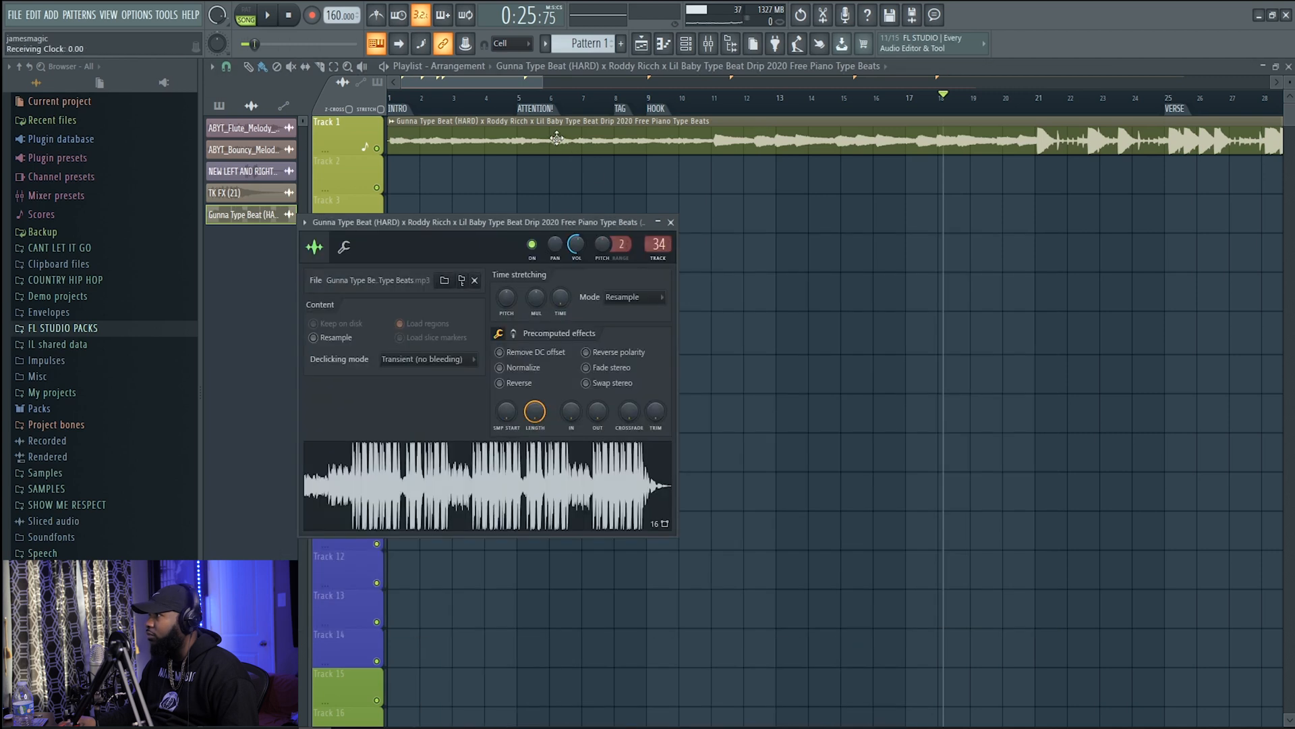
scroll(655, 247, "down", 2)
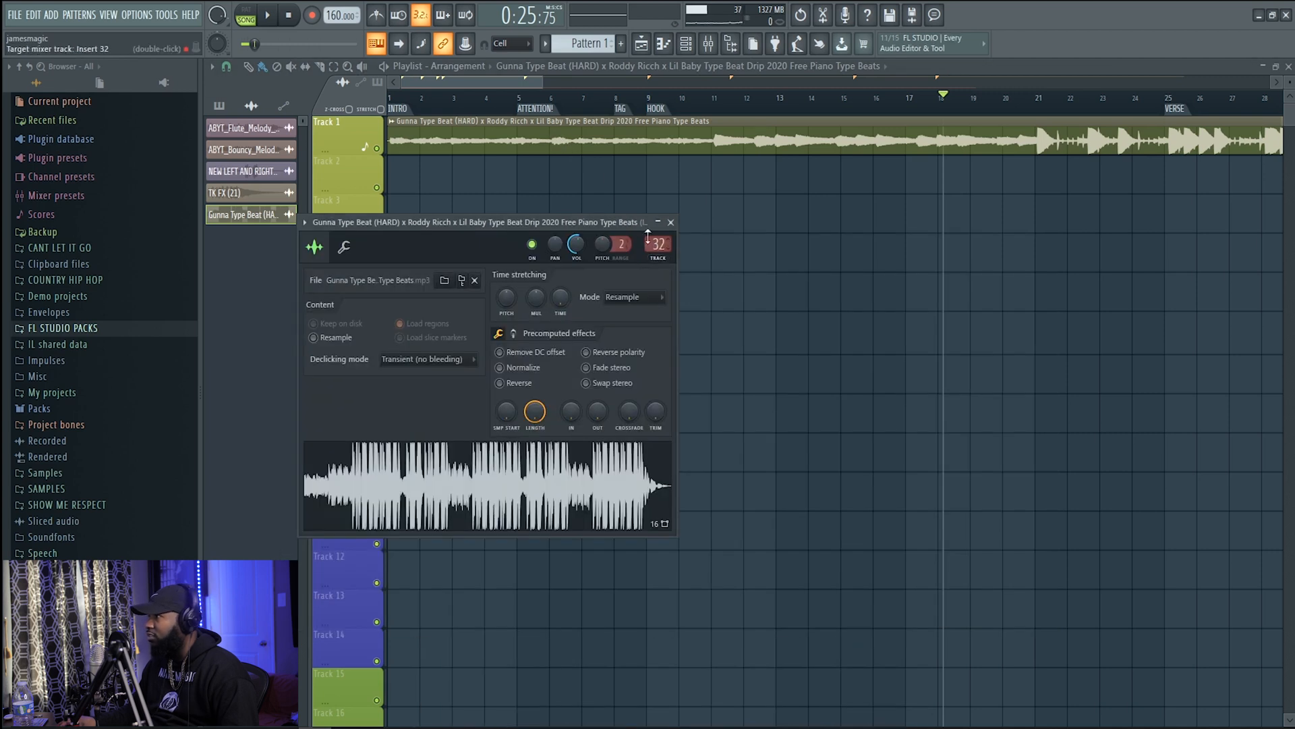
scroll(655, 247, "down", 4)
scroll(654, 245, "down", 5)
scroll(654, 245, "up", 9)
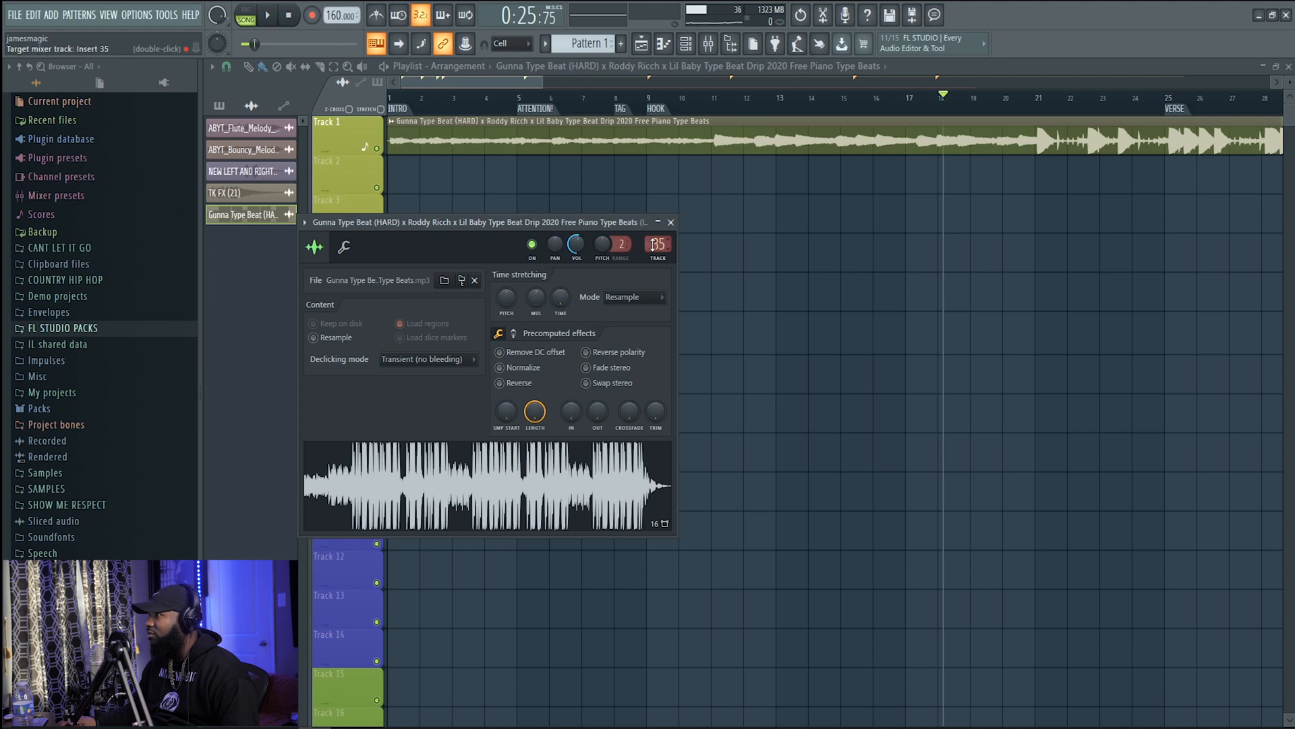
scroll(654, 246, "down", 2)
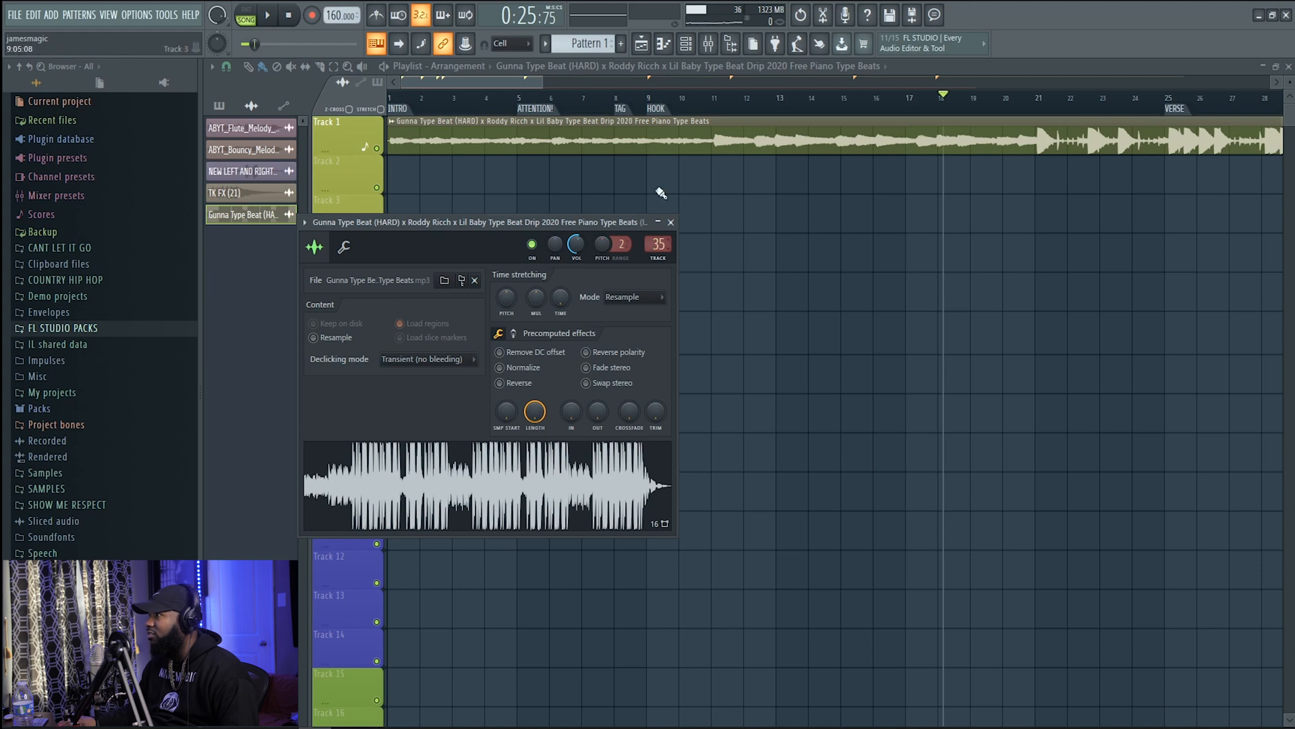
double_click(659, 243)
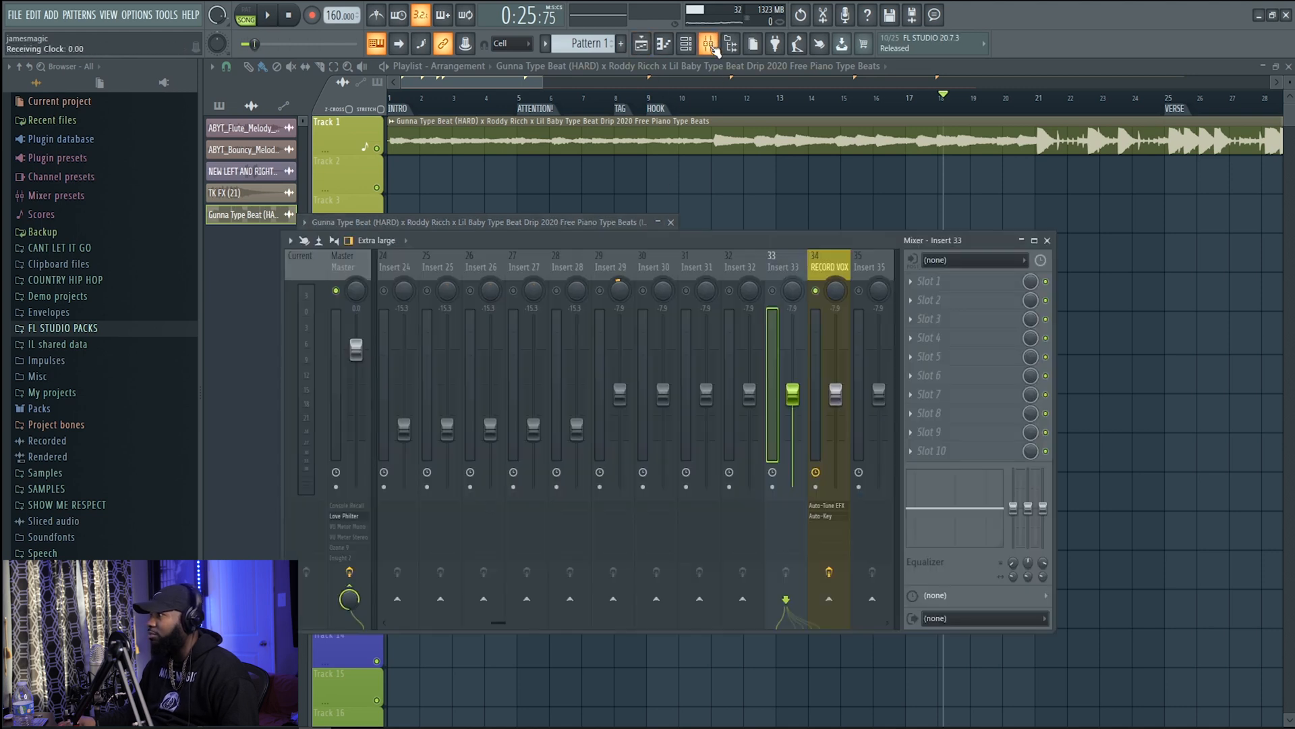
Rename mixer Insert 33 as BEAT
right_click(781, 266)
left_click(835, 270)
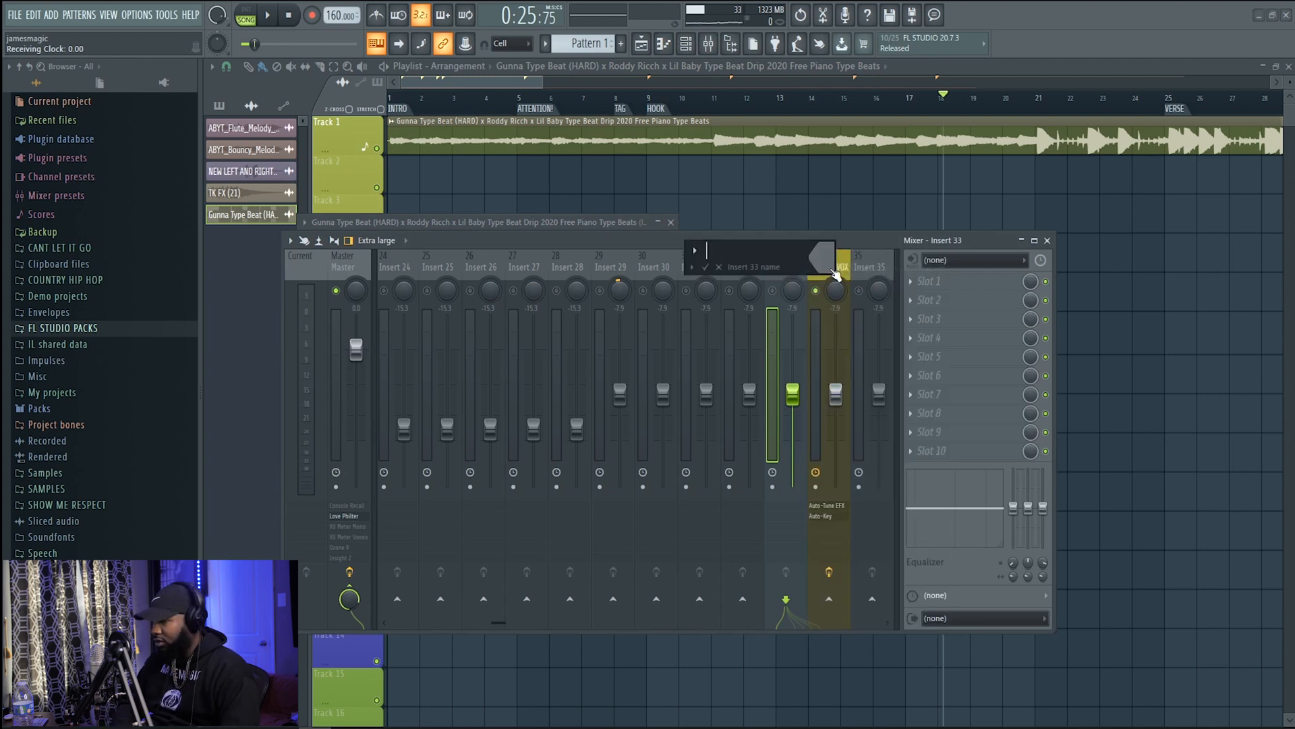
type("BEAT")
key("Return")
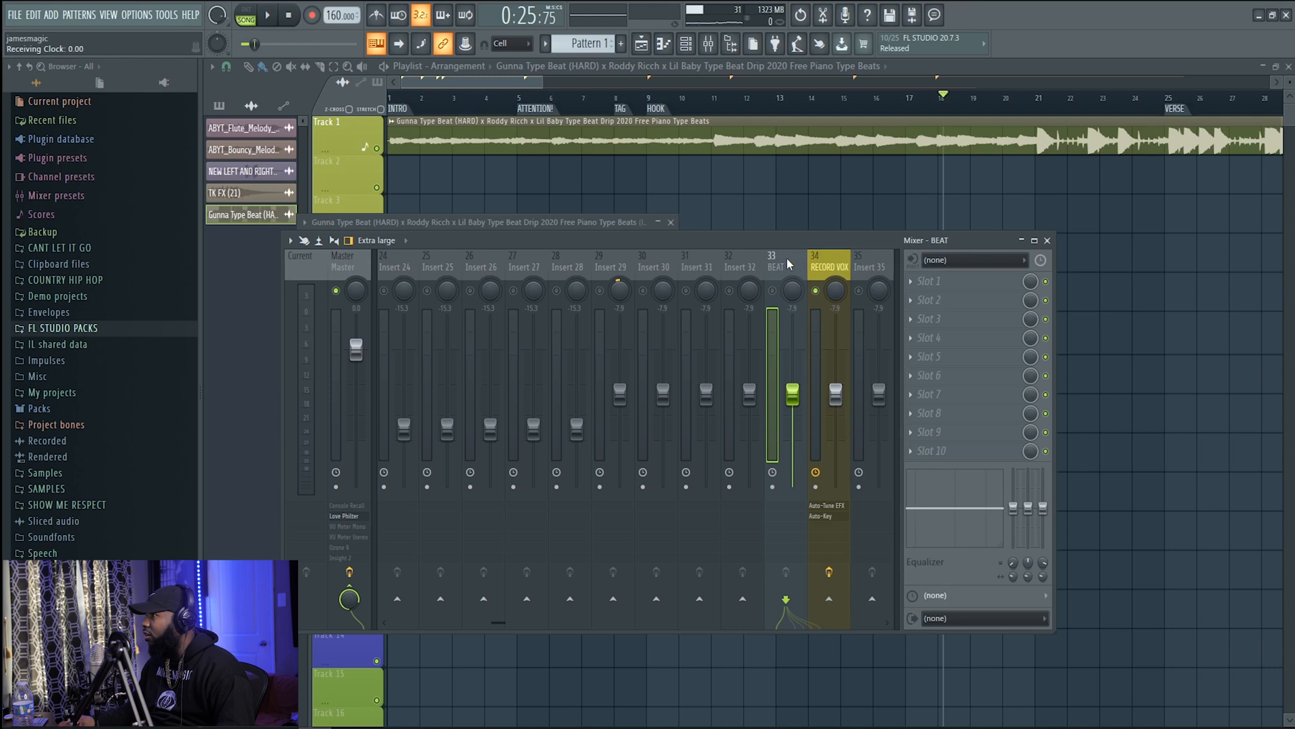
Change the color of the BEAT mixer track to green
right_click(788, 263)
left_click(835, 286)
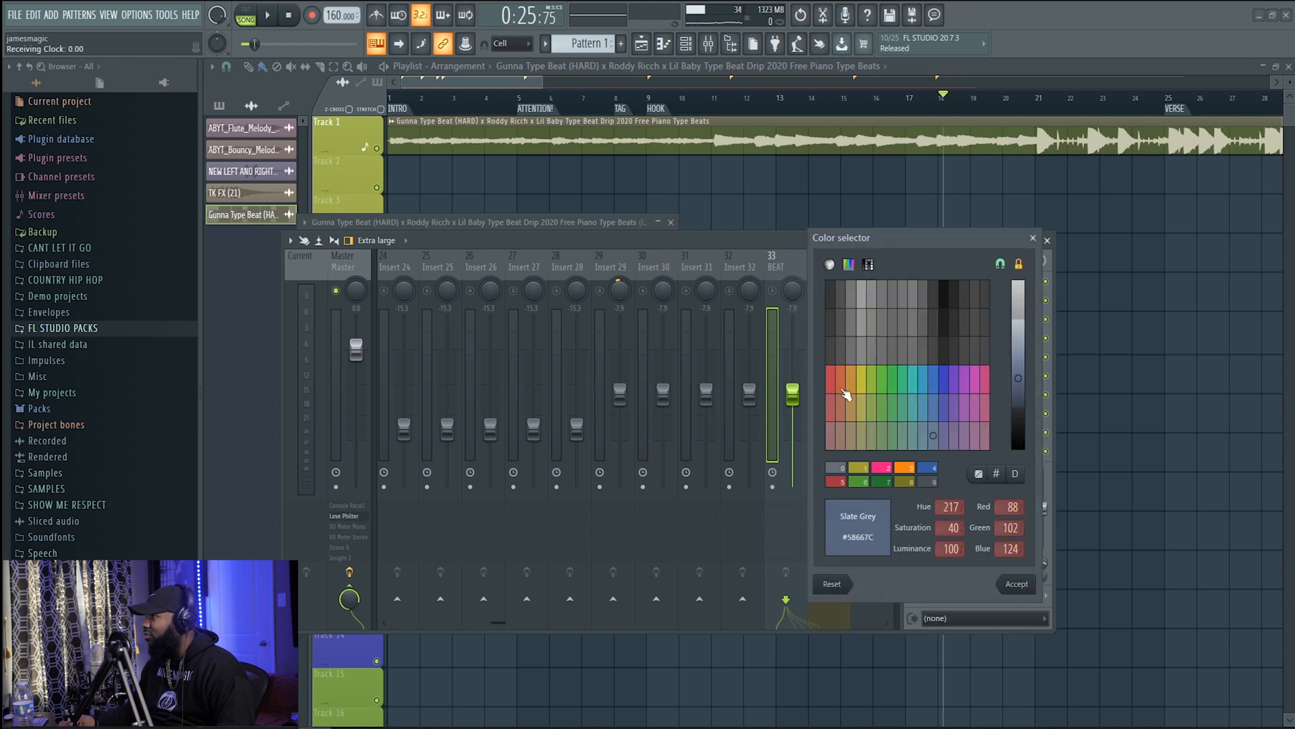
left_click(878, 381)
left_click(1017, 585)
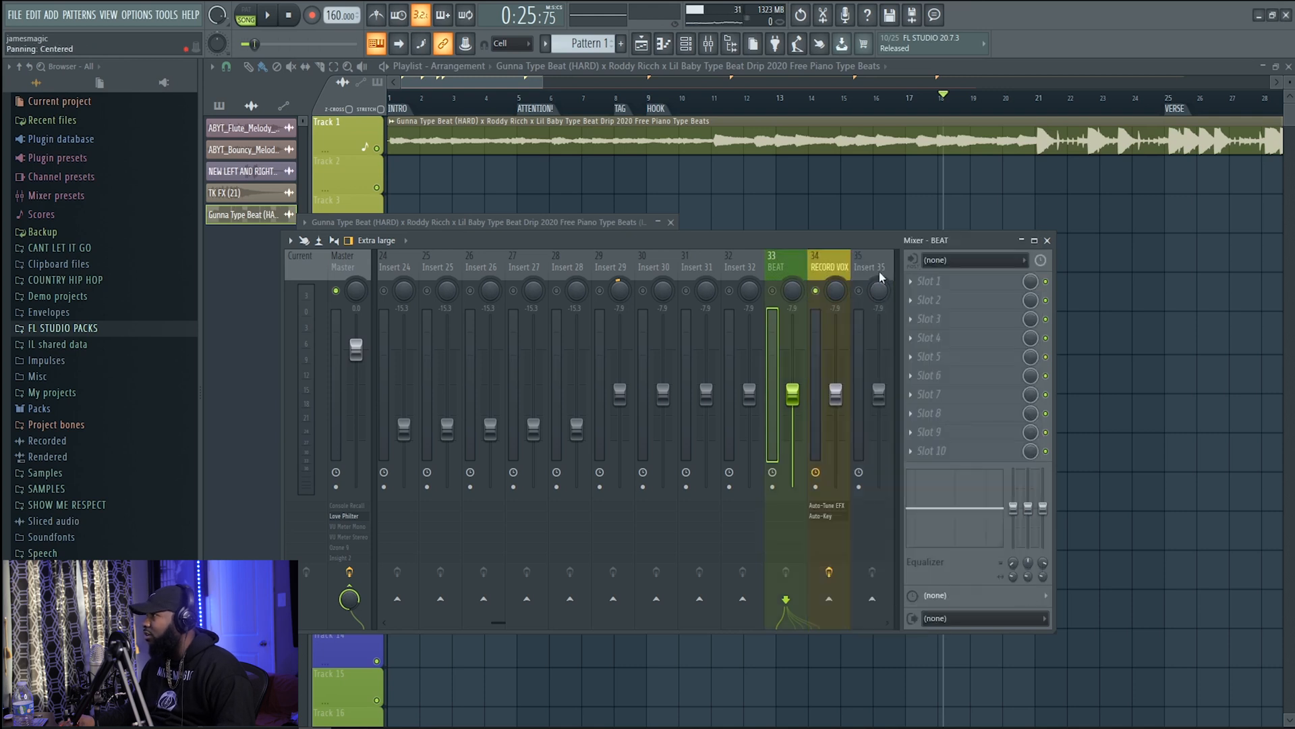
Edit the RECORD VOX mixer track's appearance and choose red as its color
right_click(827, 271)
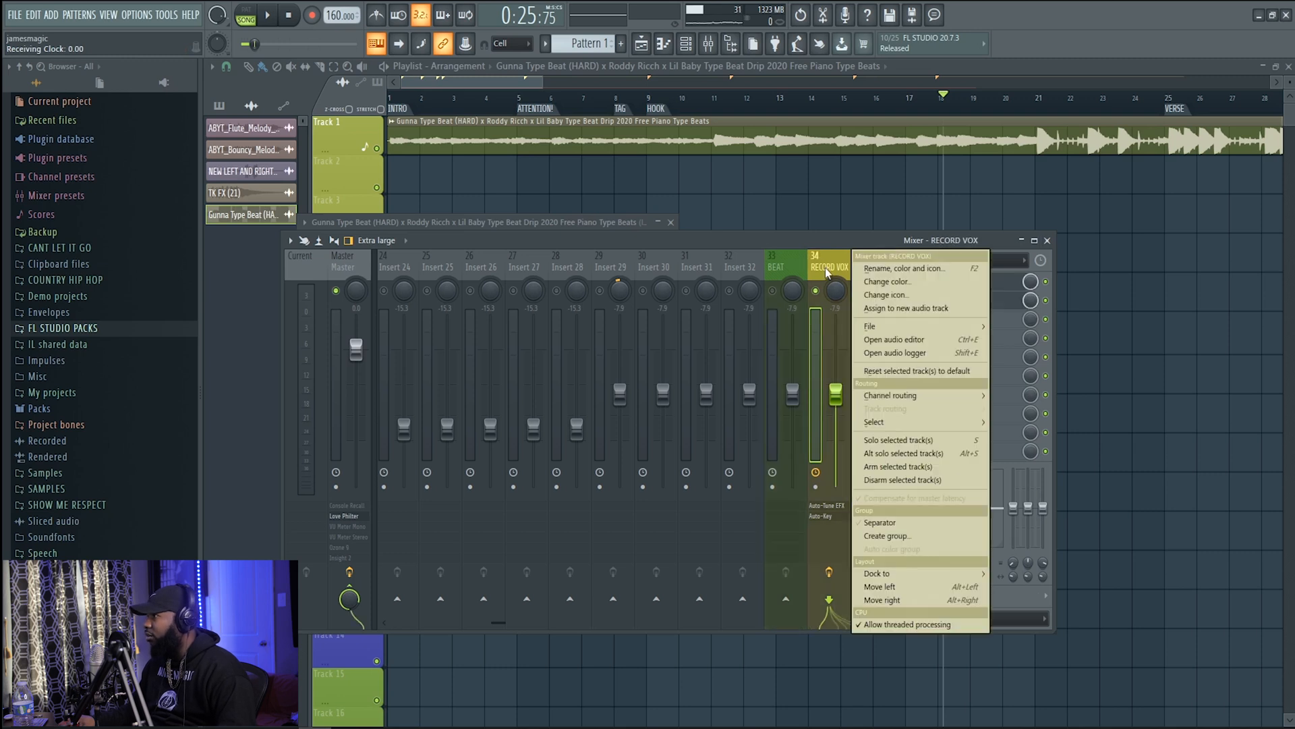
left_click(901, 272)
left_click(890, 264)
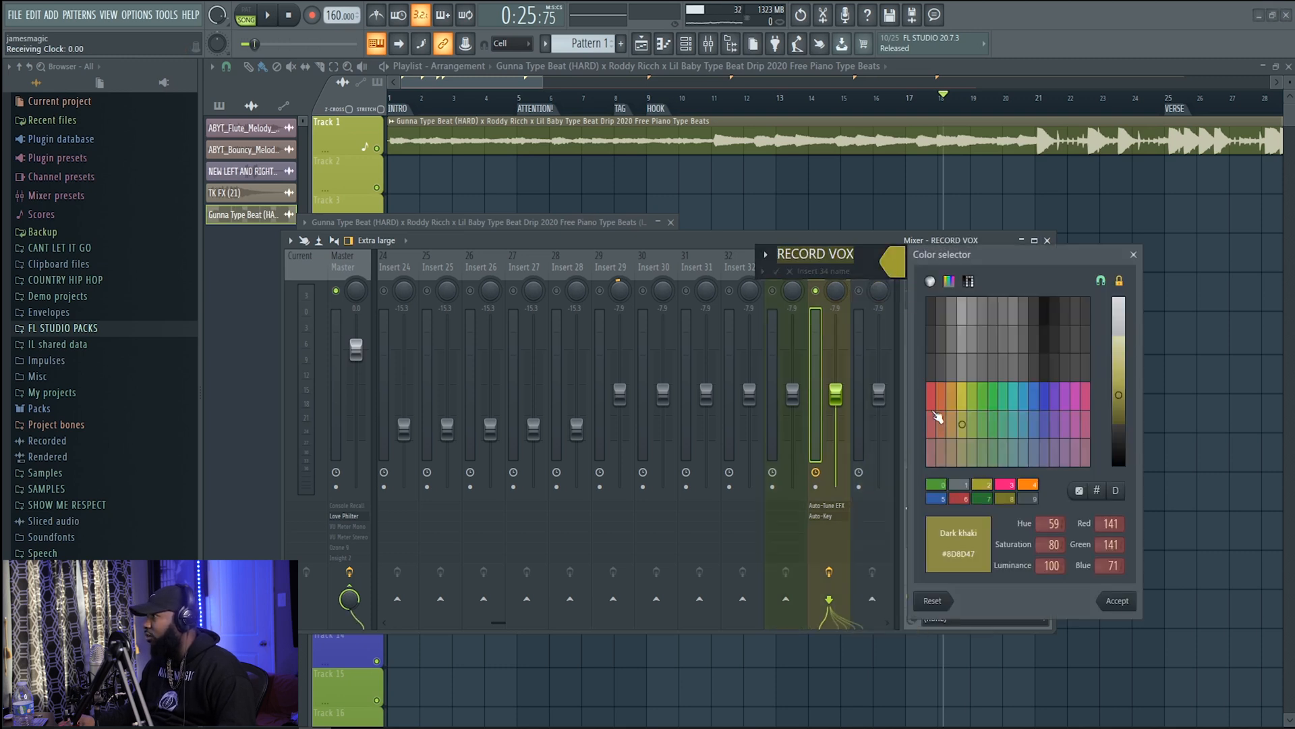
left_click(934, 402)
left_click(1117, 601)
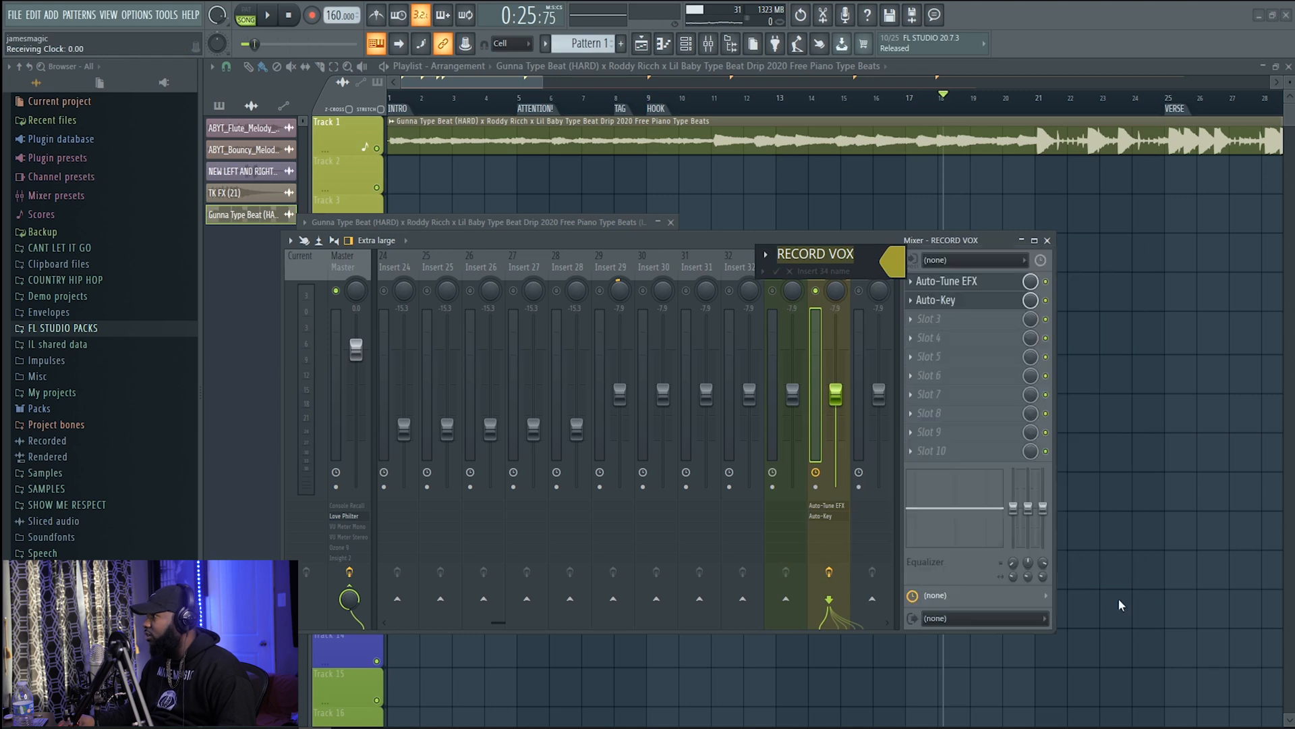
Try darker red, orange and other shades from different color palettes for the RECORD VOX track
left_click(892, 269)
left_click(943, 489)
left_click_drag(1120, 394, 1120, 423)
left_click(951, 282)
left_click(935, 398)
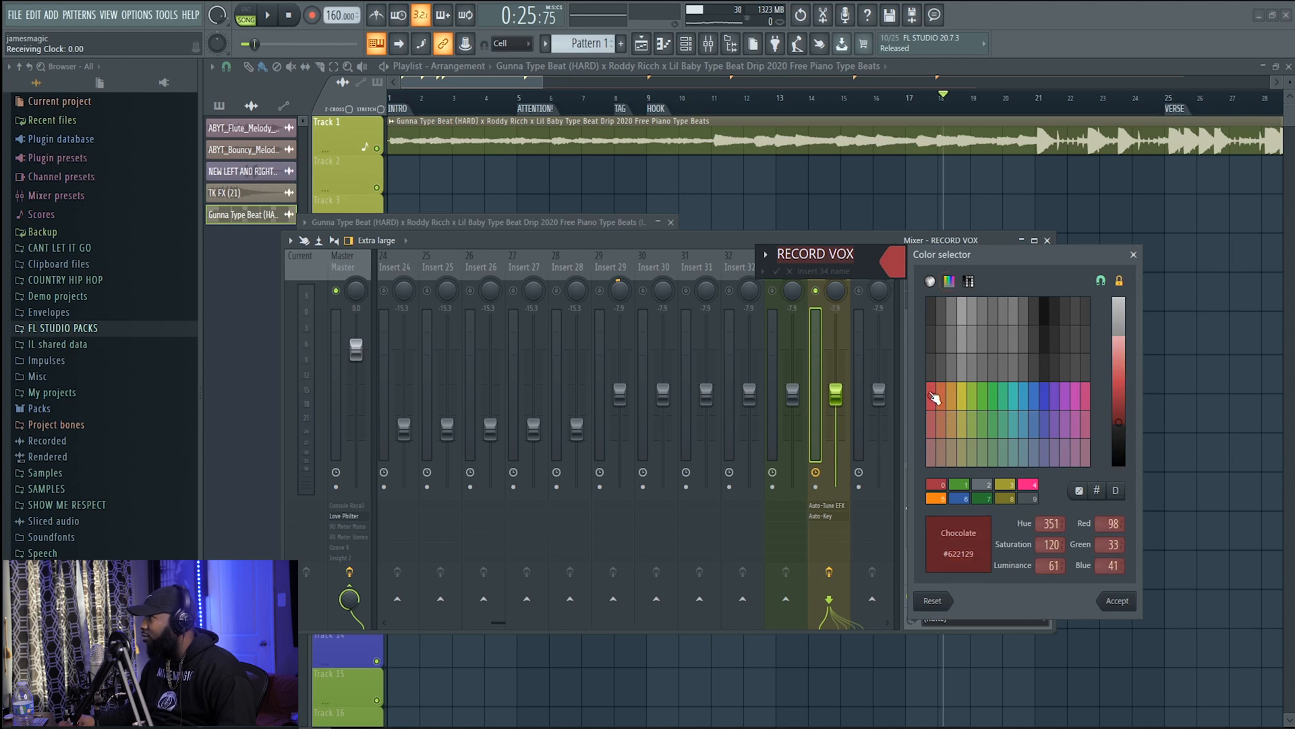
left_click_drag(1130, 380, 1130, 409)
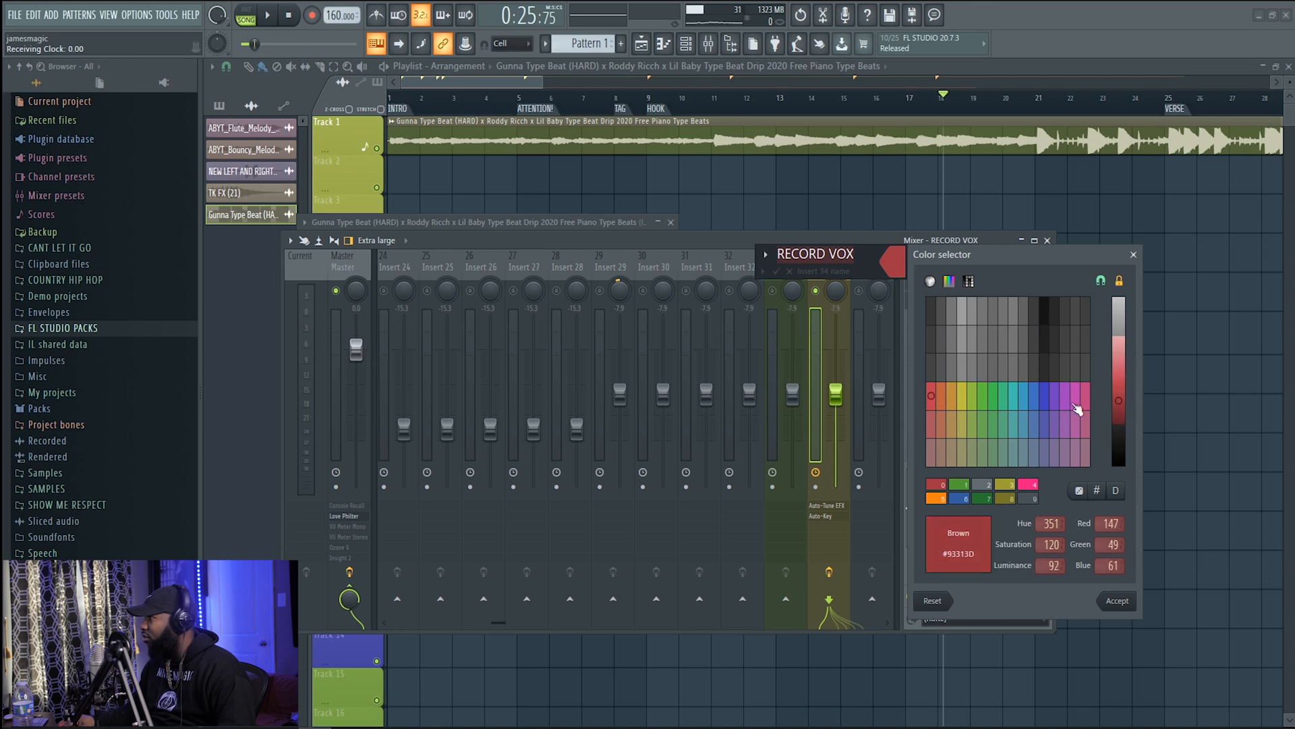
left_click(945, 398)
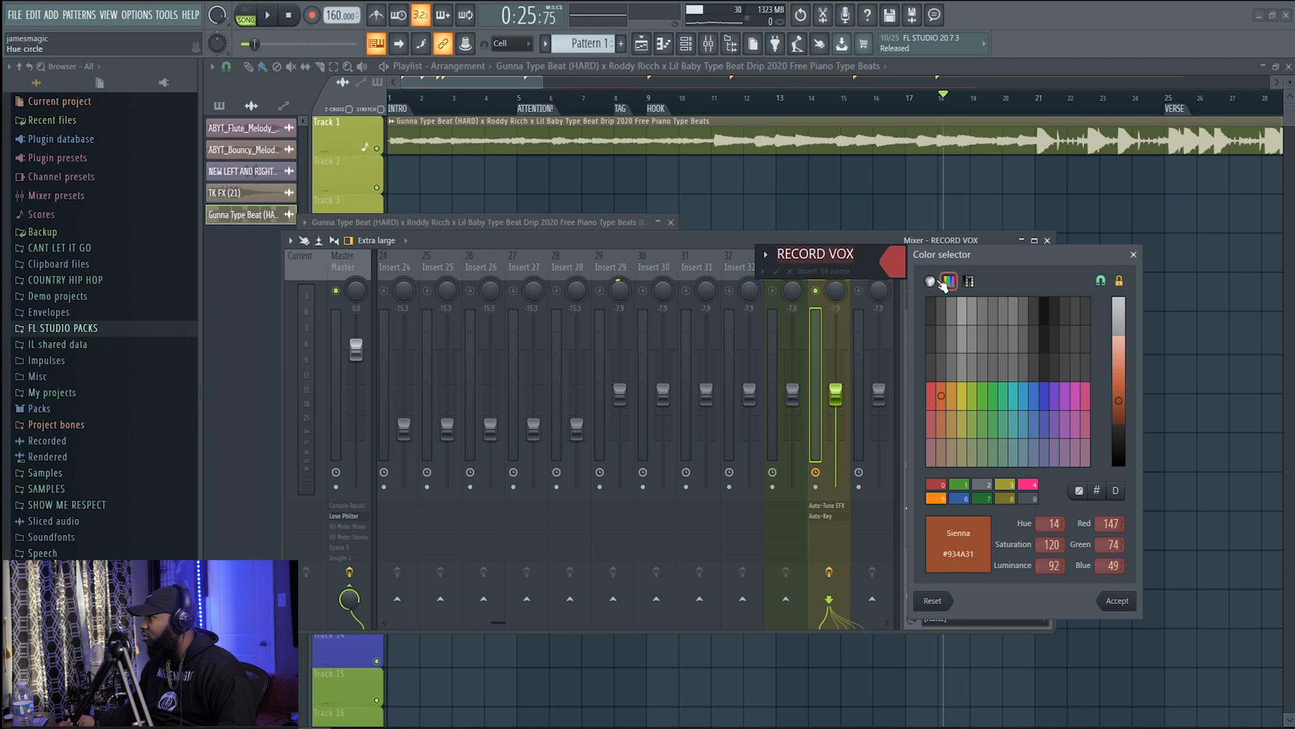
left_click(931, 282)
left_click(969, 281)
left_click(1033, 321)
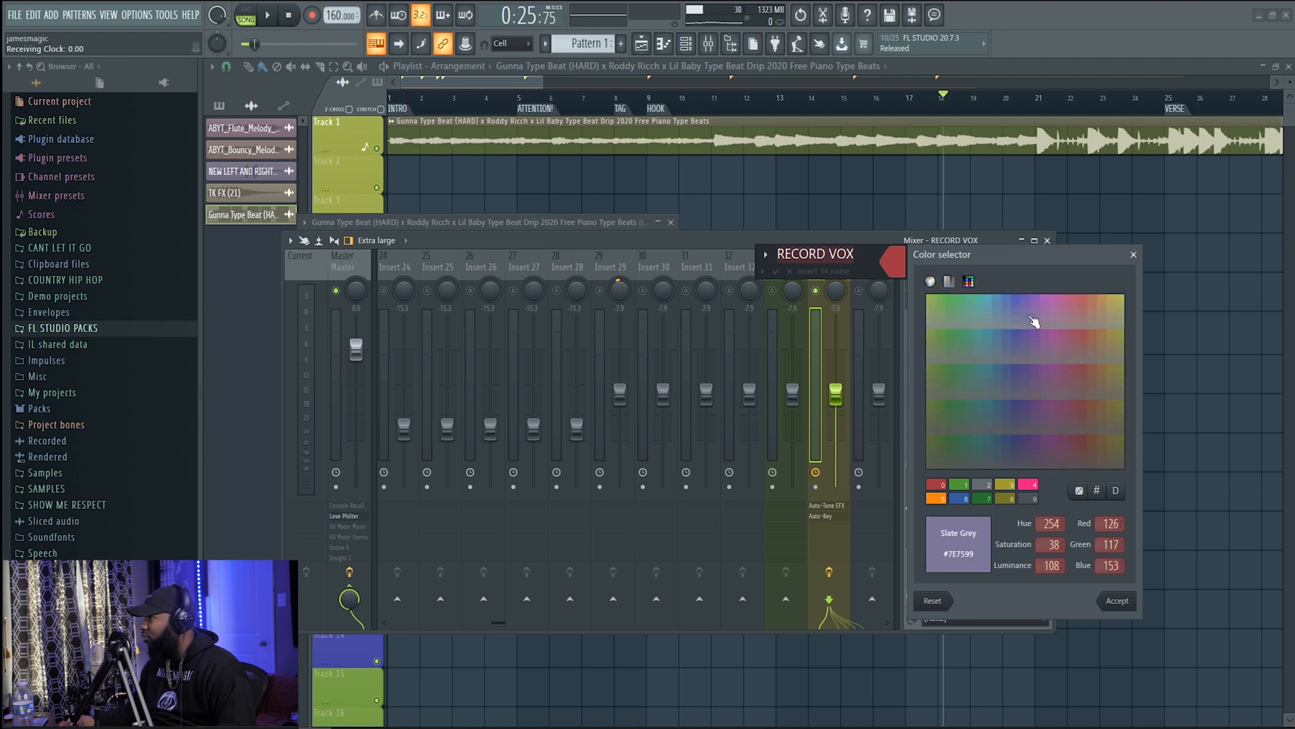
Select the saved red #9F3542 swatch and apply it to the RECORD VOX track
left_click(943, 486)
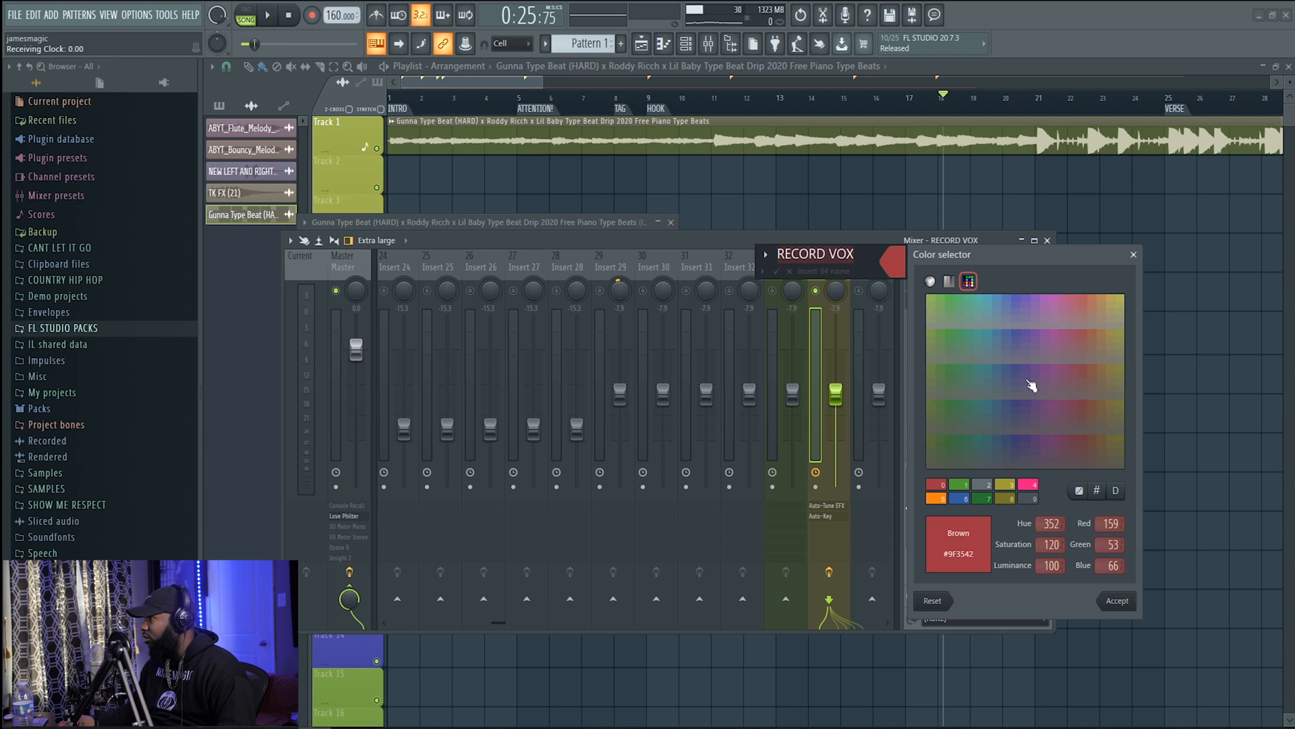
left_click(1125, 601)
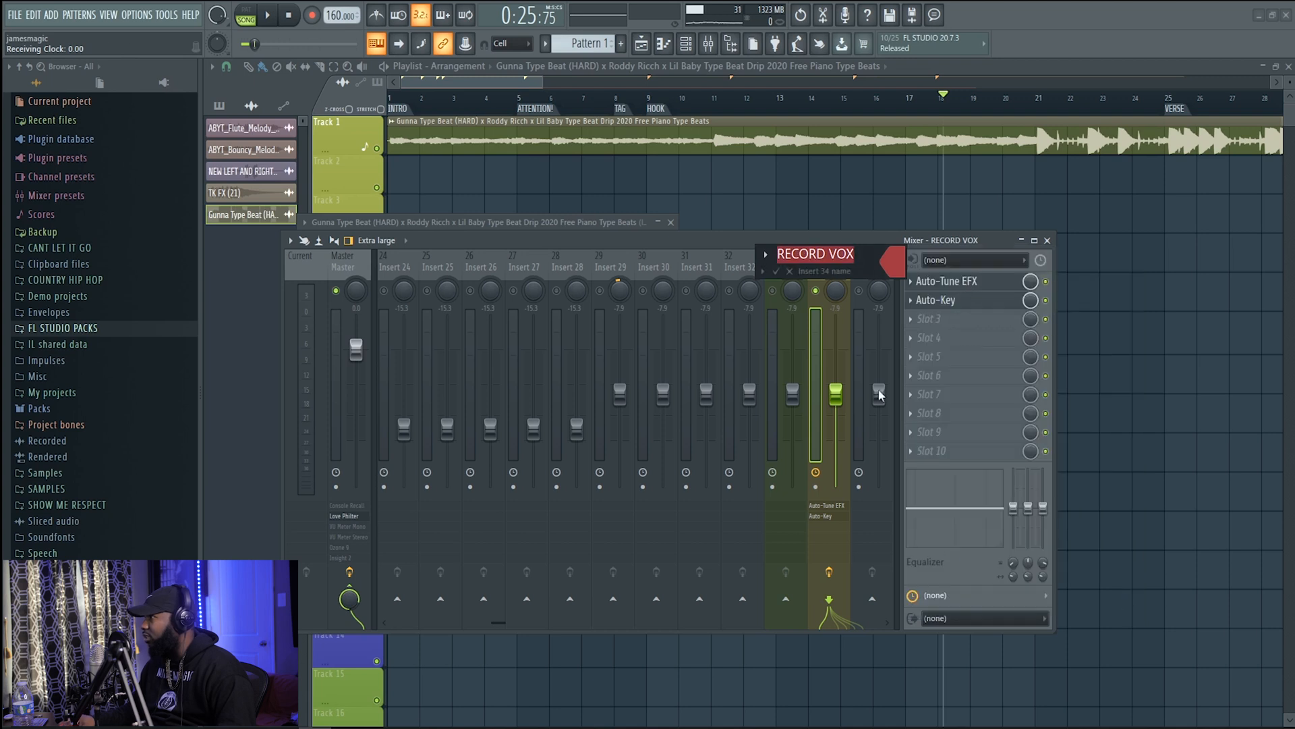
left_click(776, 272)
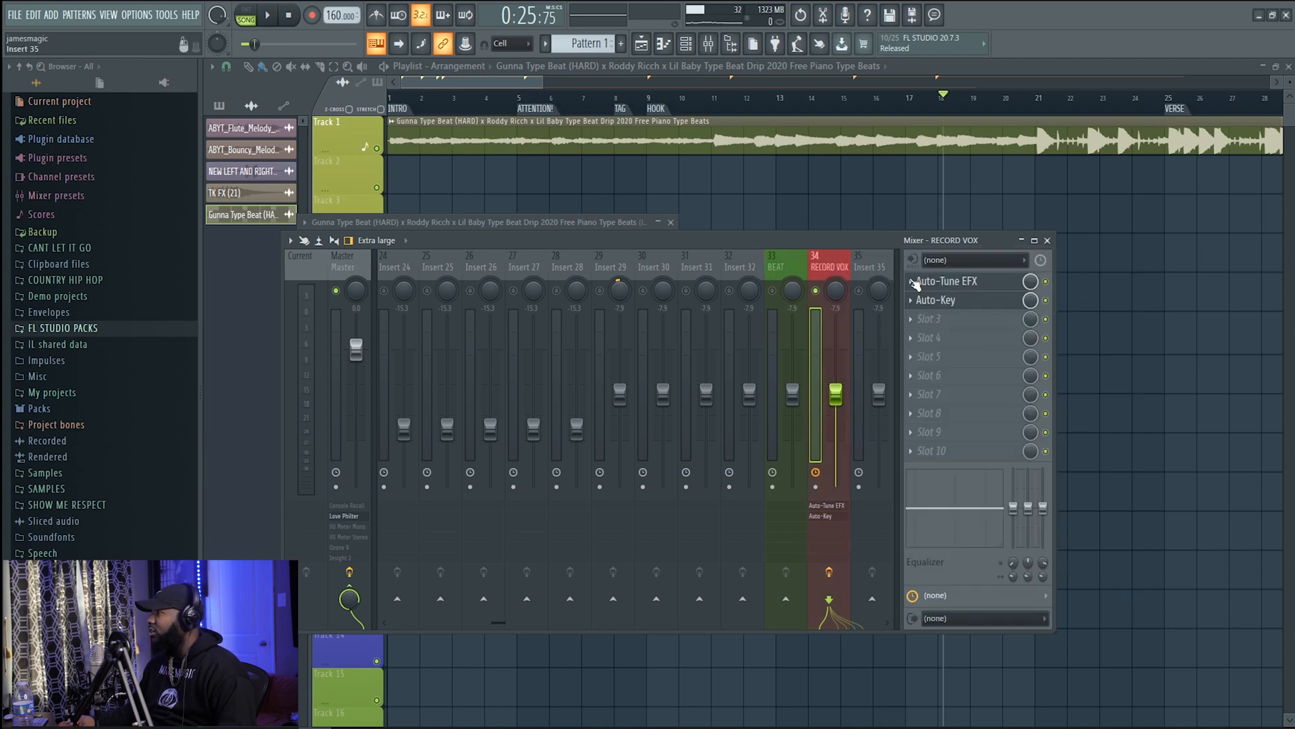
Set the RECORD VOX track's audio input to the mono source MIC/LINE/HIZ 1
left_click(989, 261)
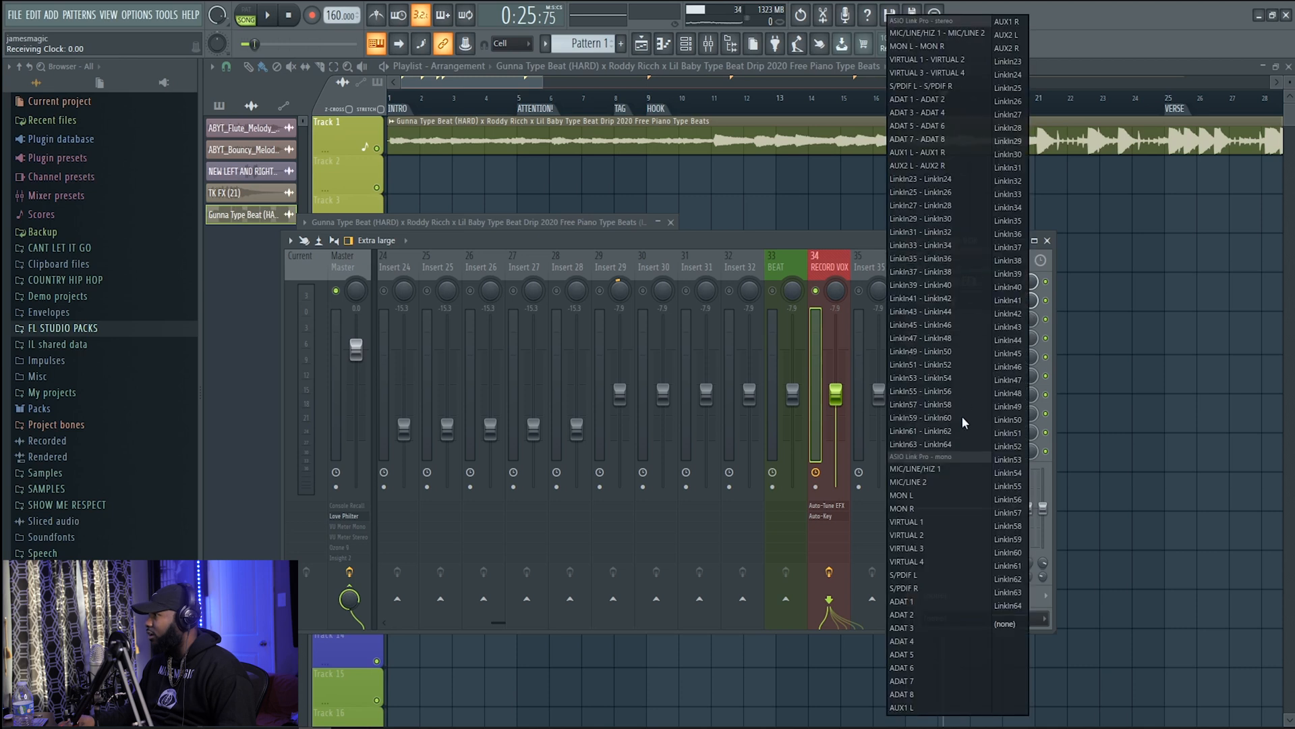
left_click(959, 467)
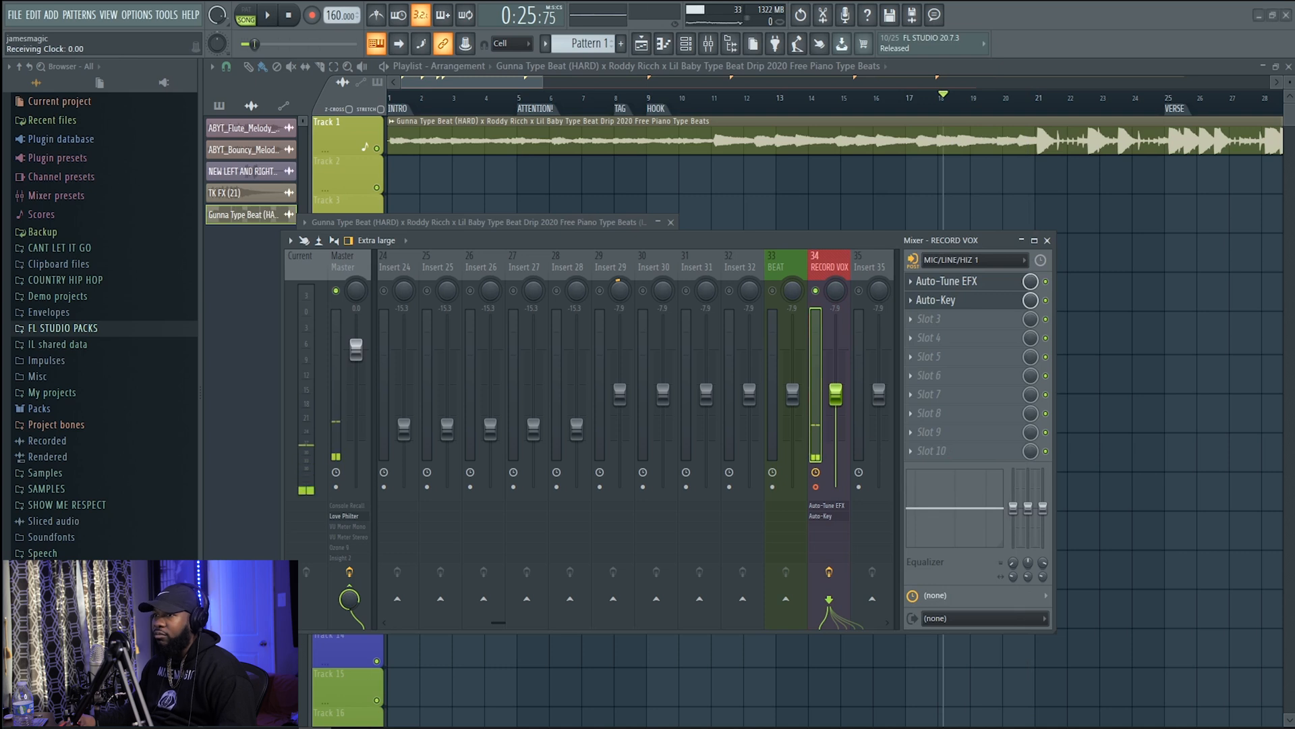
Switch to the Universal Audio Console and bring its window fully into view across the screen
key("super+d")
key("super+d")
key("alt+Tab")
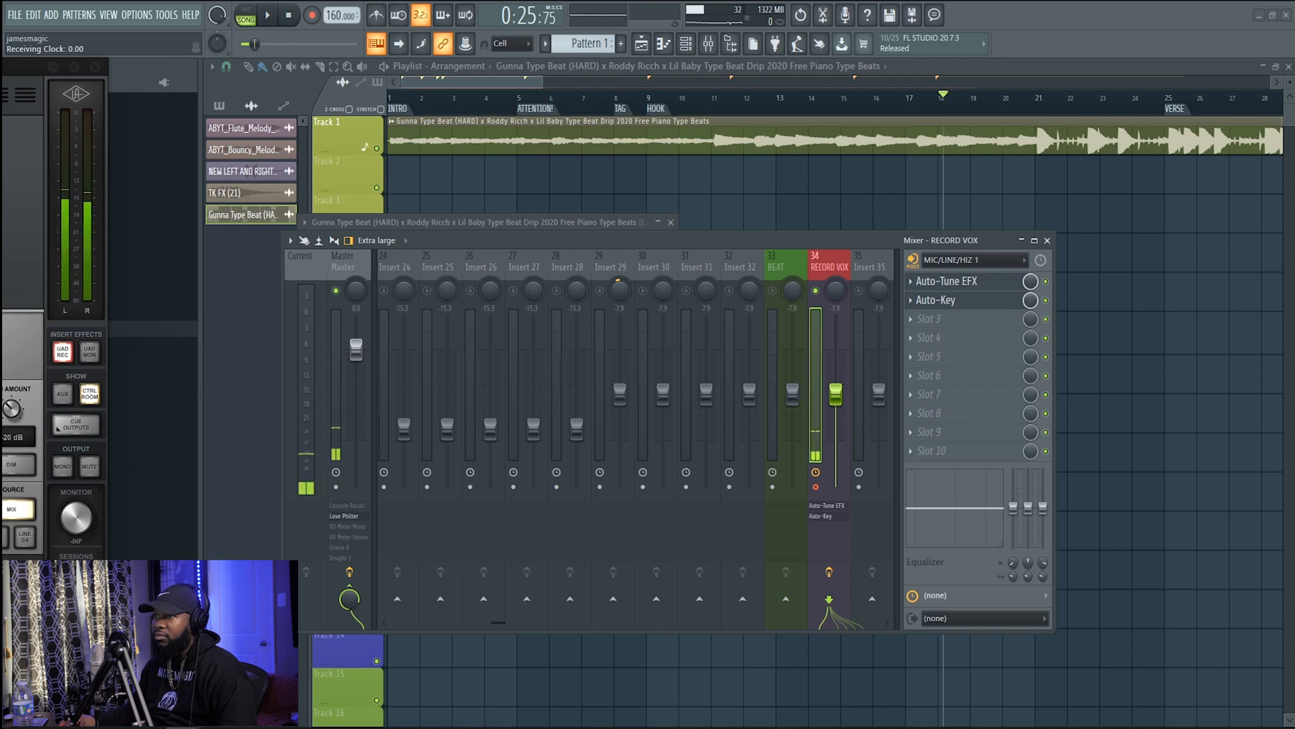
left_click_drag(27, 67, 472, 298)
left_click_drag(0, 293, 401, 11)
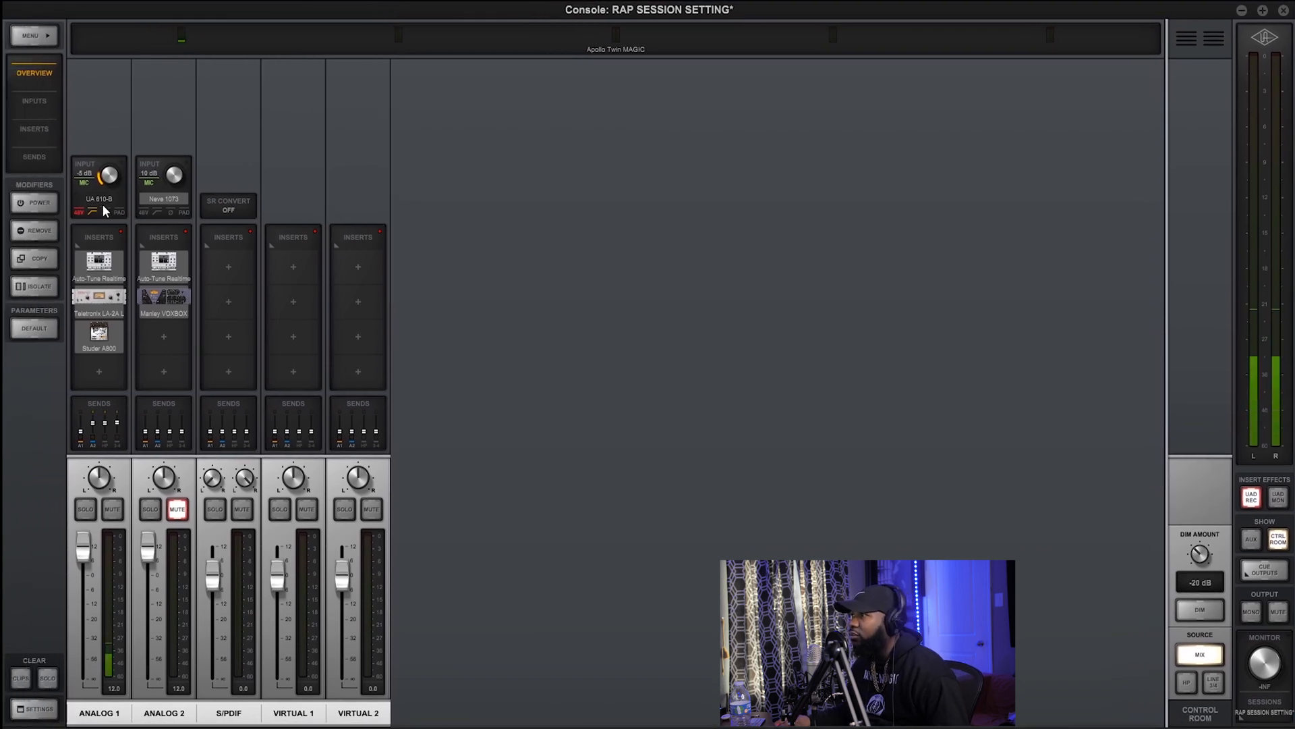
Open the UA 610-B preamp on ANALOG 1, try a higher Level and turn it back down
mouse_move(99, 203)
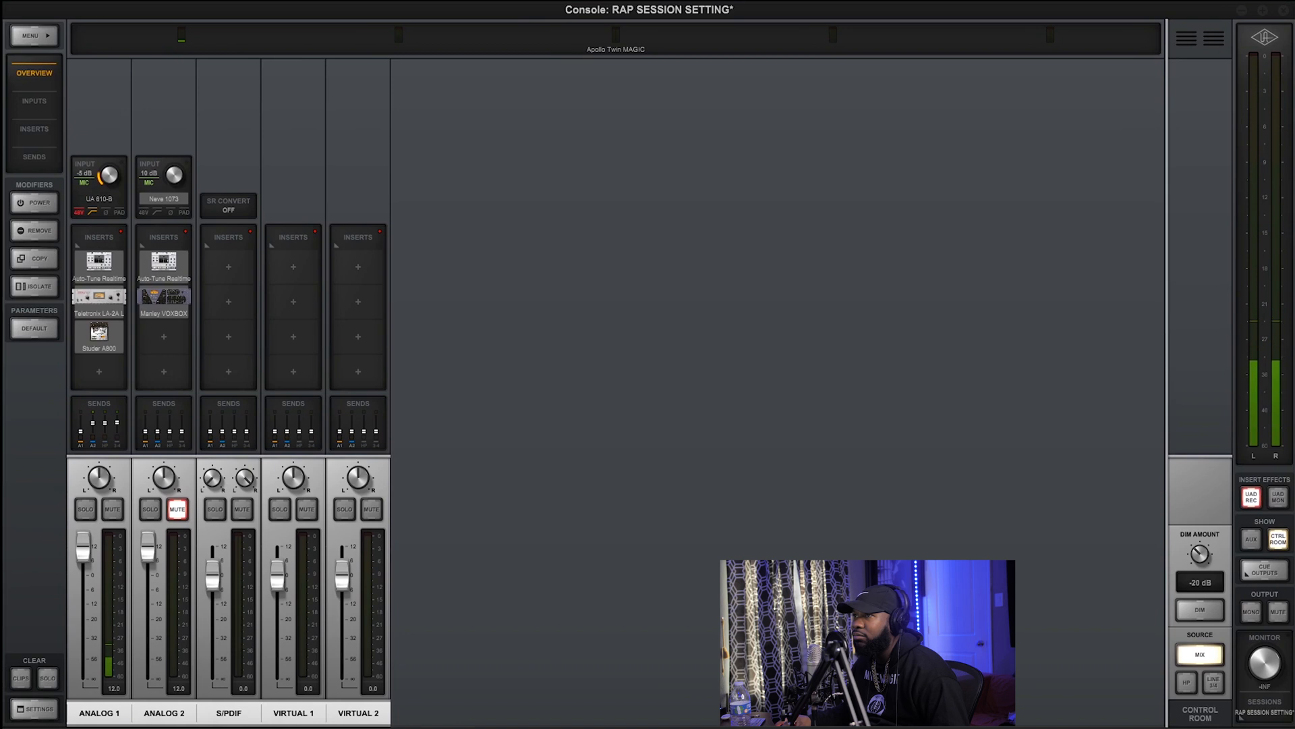
left_click(100, 199)
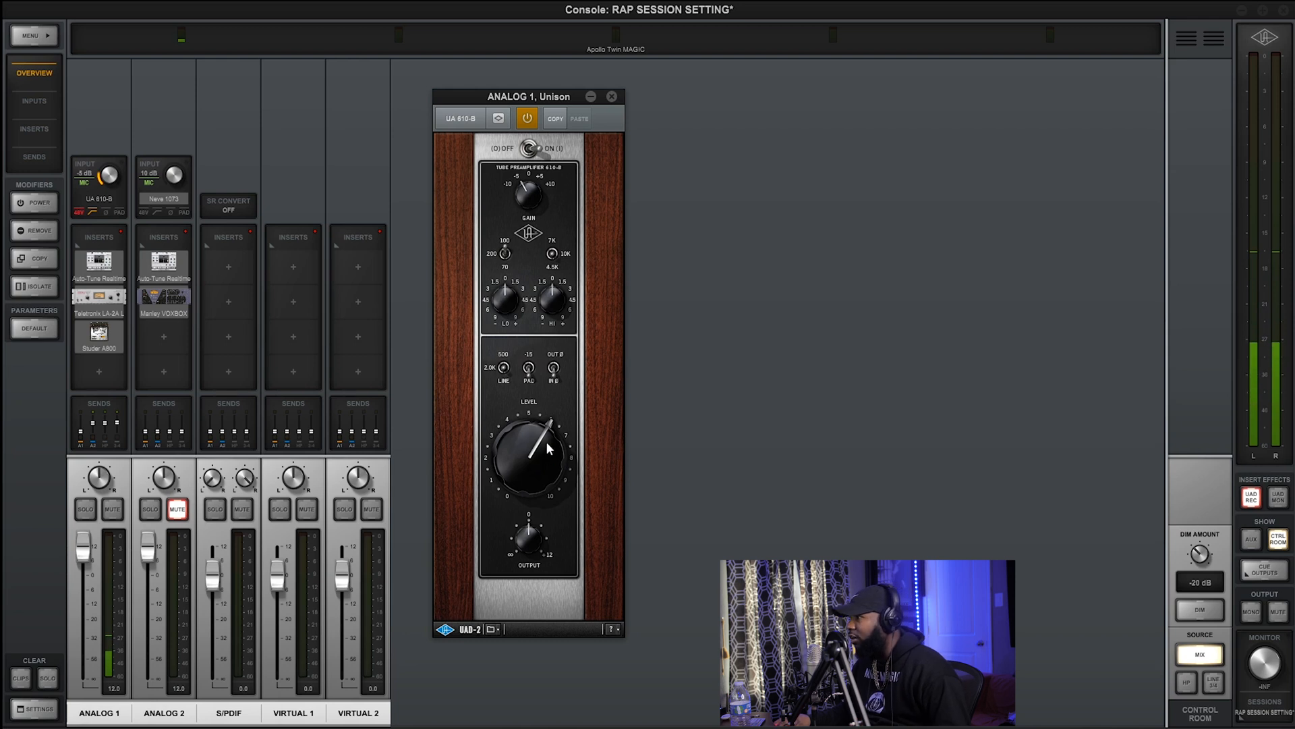
left_click_drag(547, 442, 540, 409)
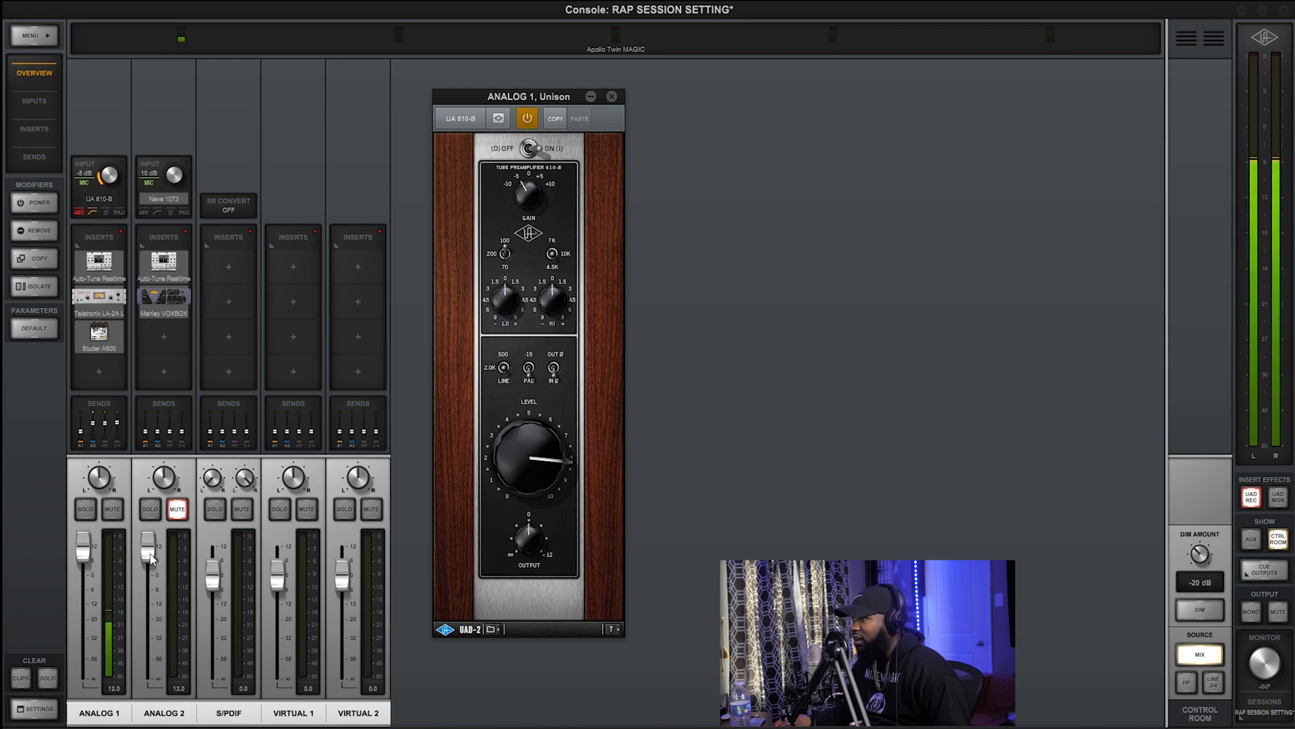
left_click_drag(509, 448, 509, 476)
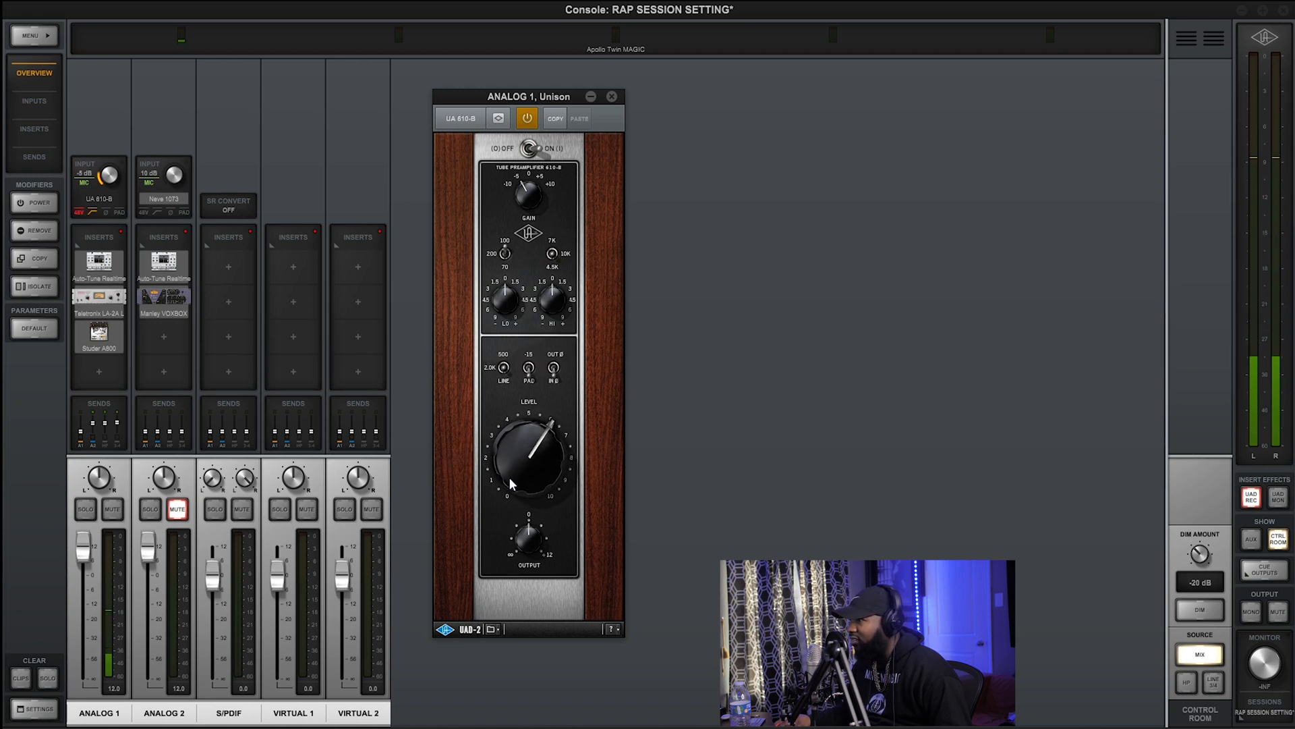
Open Auto-Tune Realtime on ANALOG 1 and set the input type to Low Male and the key to C#
left_click(108, 266)
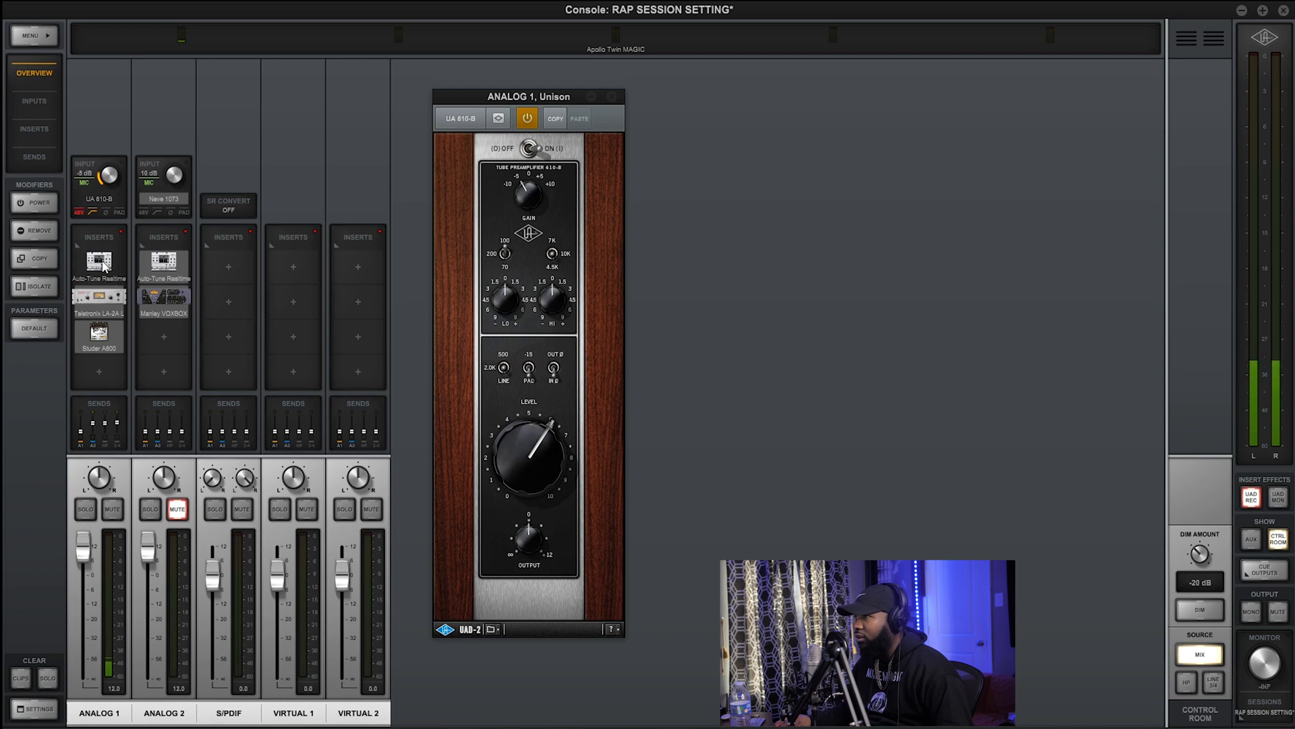
left_click(103, 267)
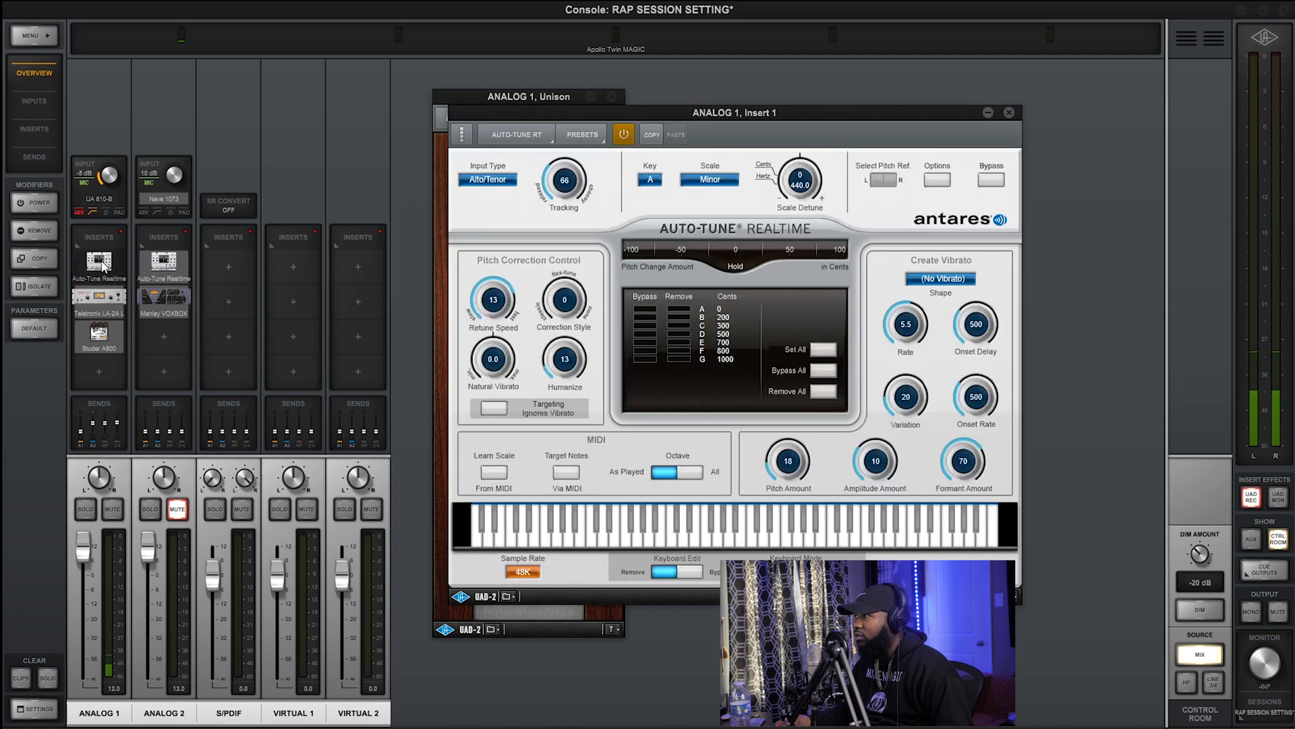
left_click(500, 179)
left_click(513, 217)
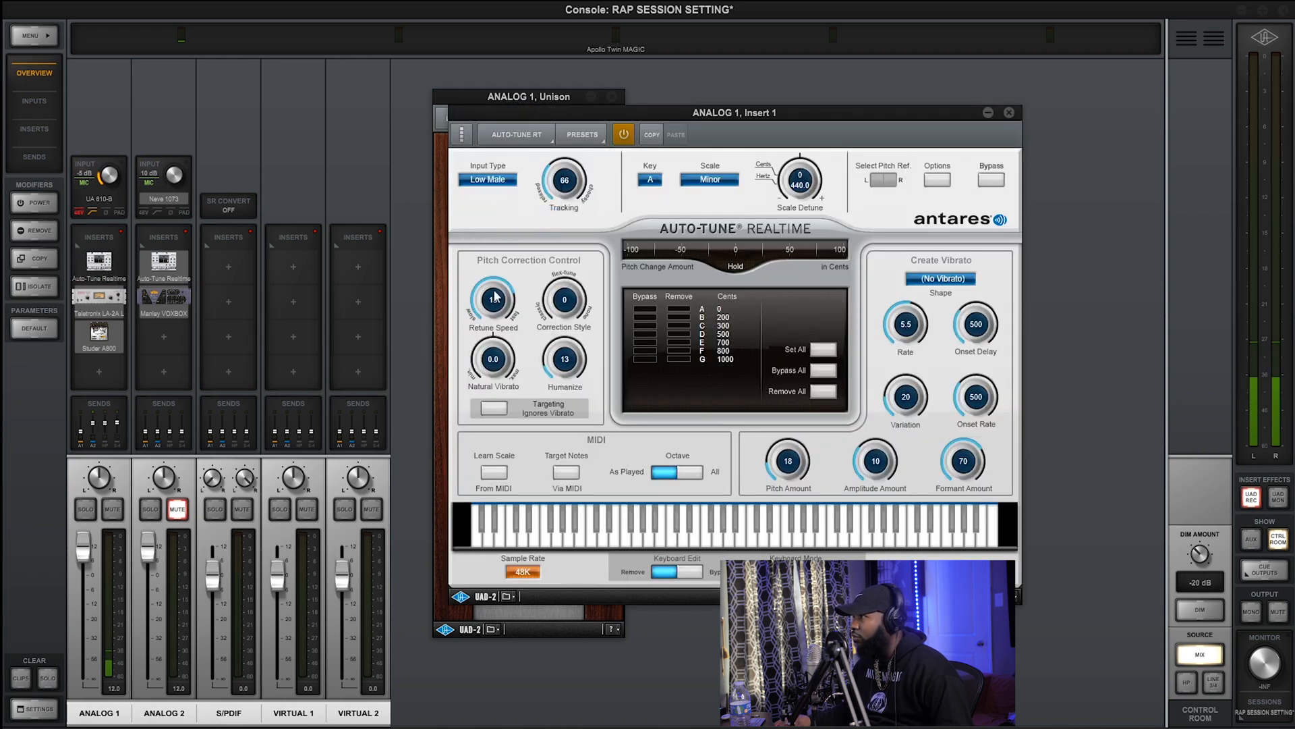
left_click(649, 180)
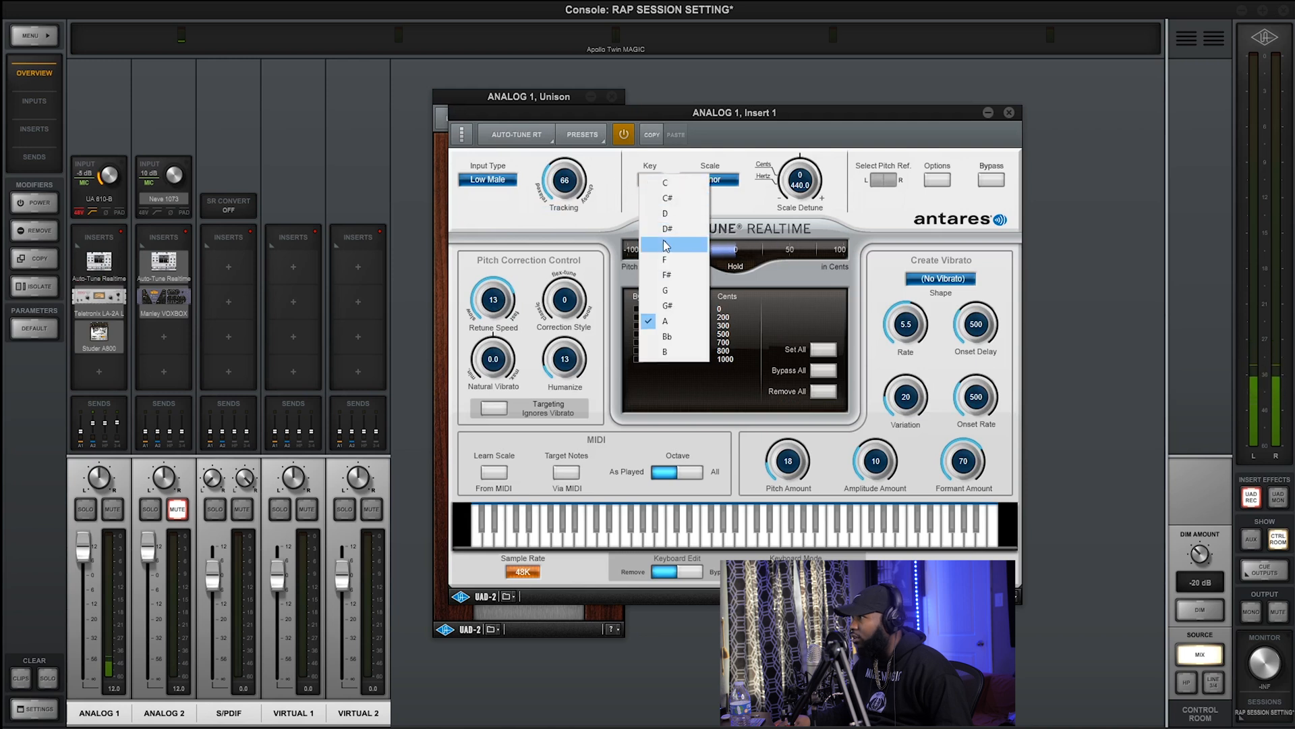
left_click(673, 199)
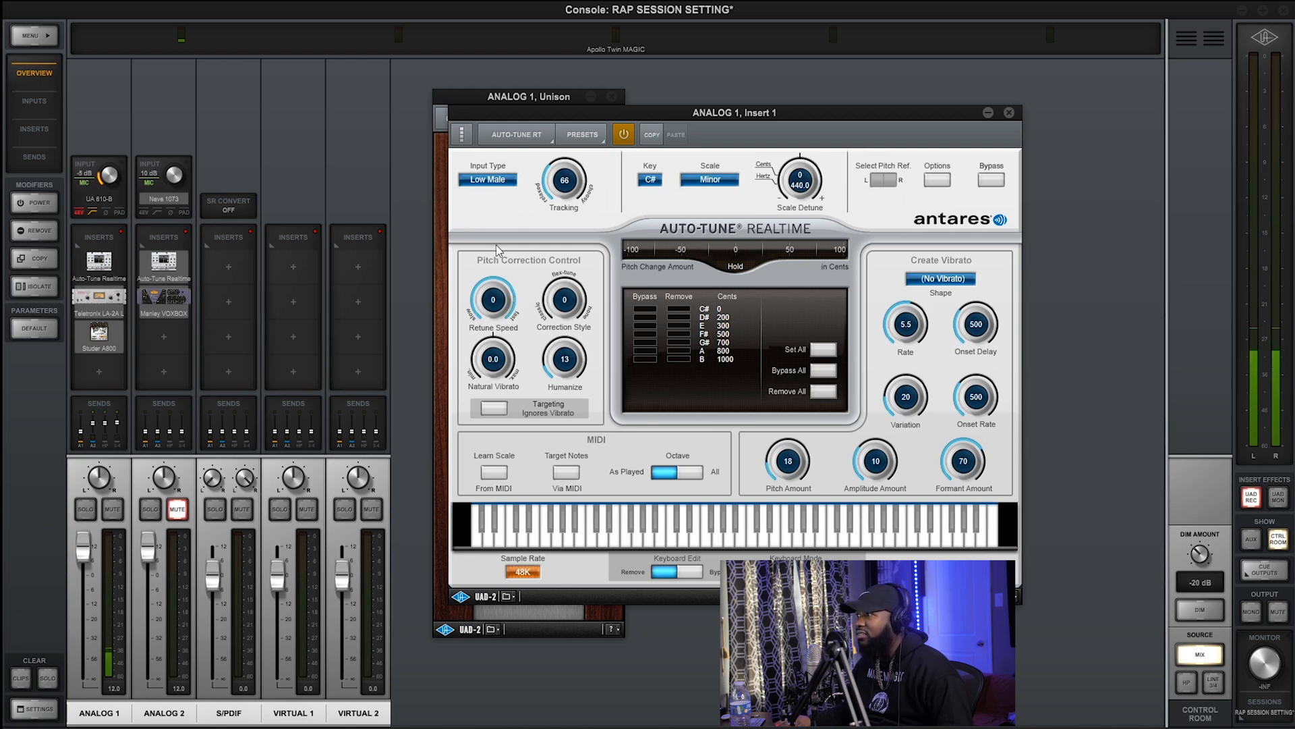
Set Auto-Tune Realtime's Humanize to 69 and Retune Speed to 6, and move its window aside
left_click_drag(564, 357, 564, 329)
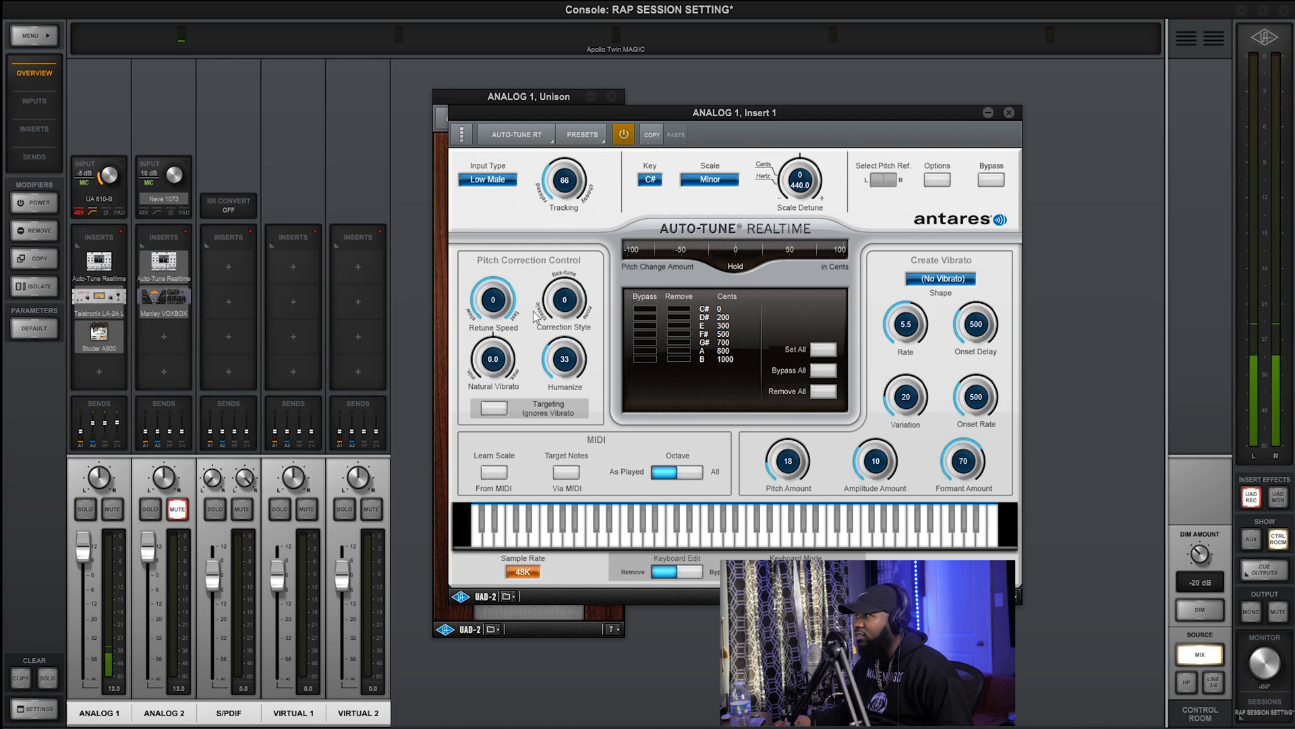
left_click_drag(564, 361, 495, 315)
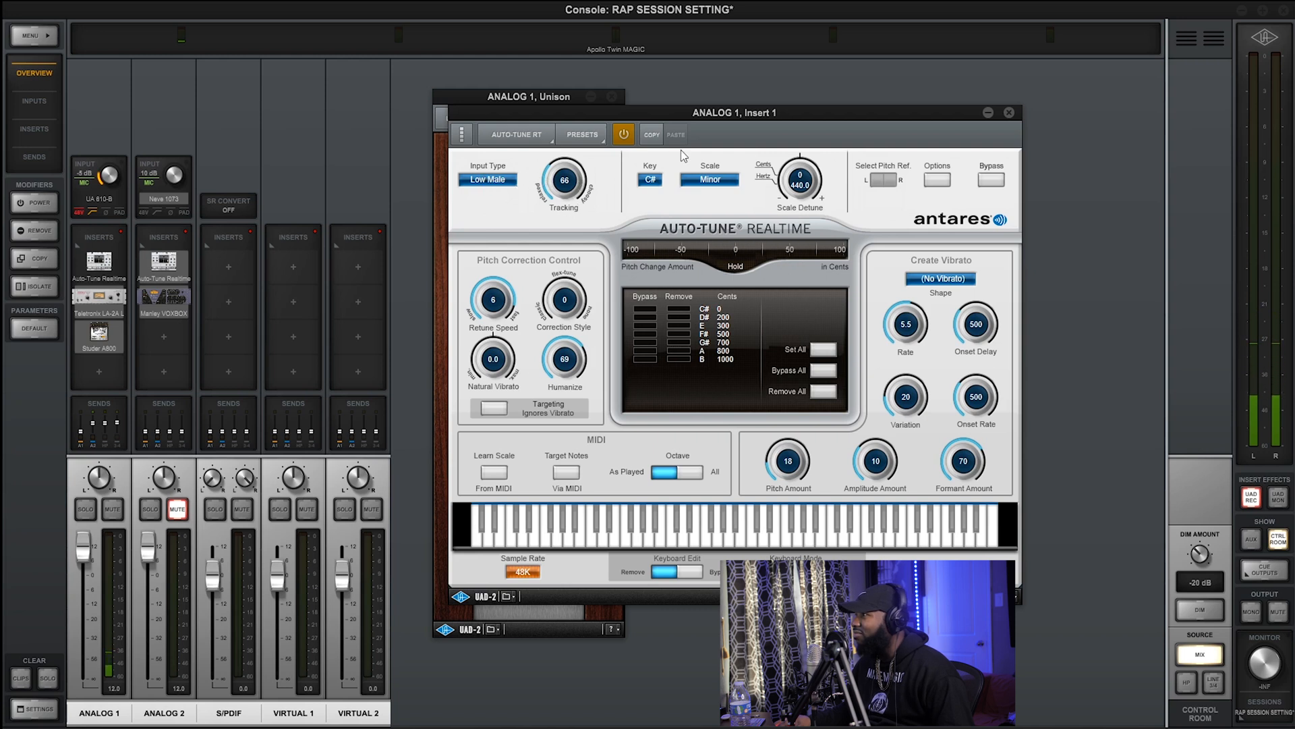
left_click_drag(694, 119, 758, 99)
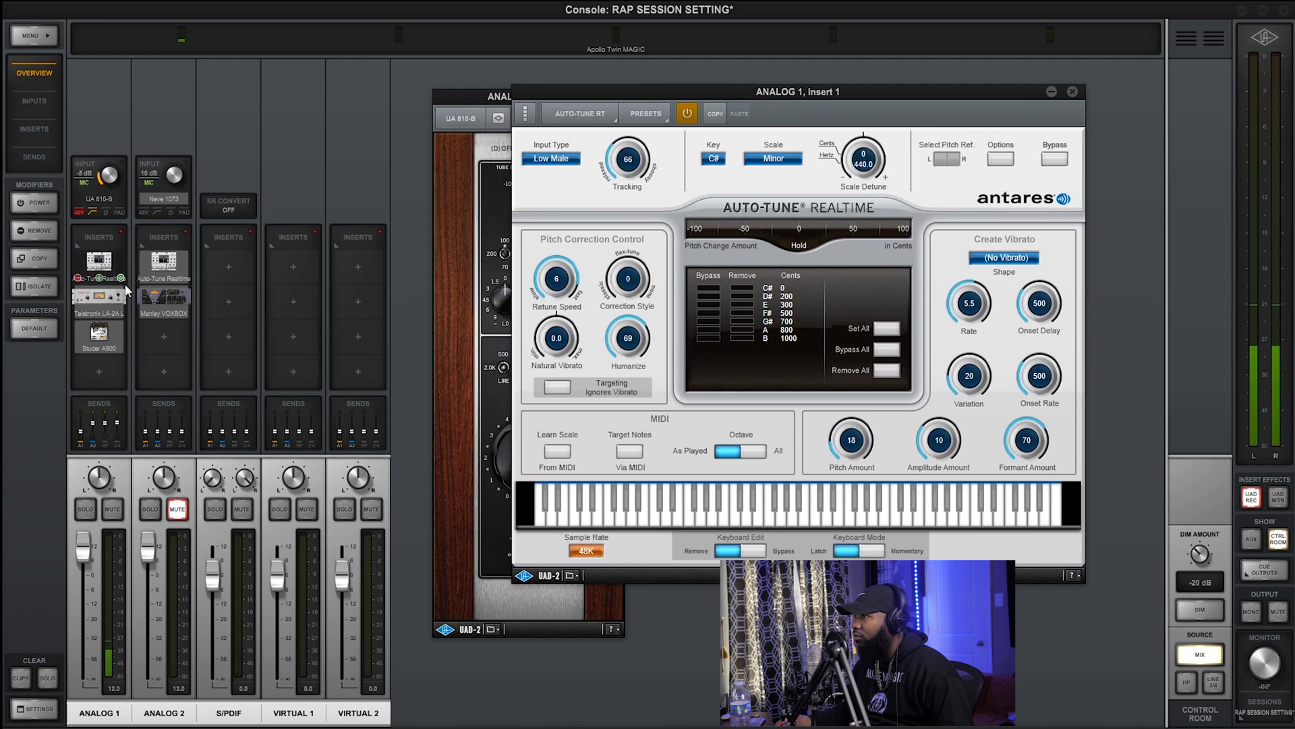
Open the Teletronix LA-2A on ANALOG 1, adjust its Peak Reduction and raise its Gain
left_click(123, 314)
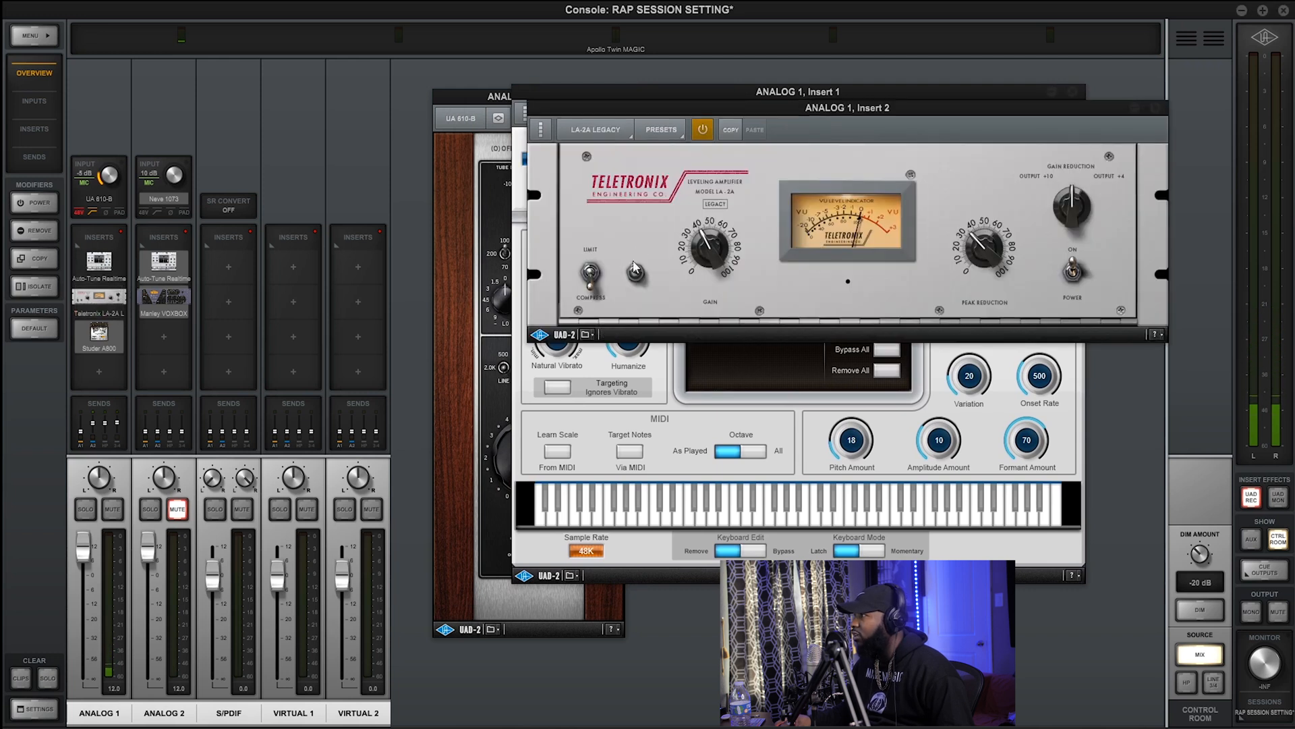
left_click_drag(775, 115, 578, 139)
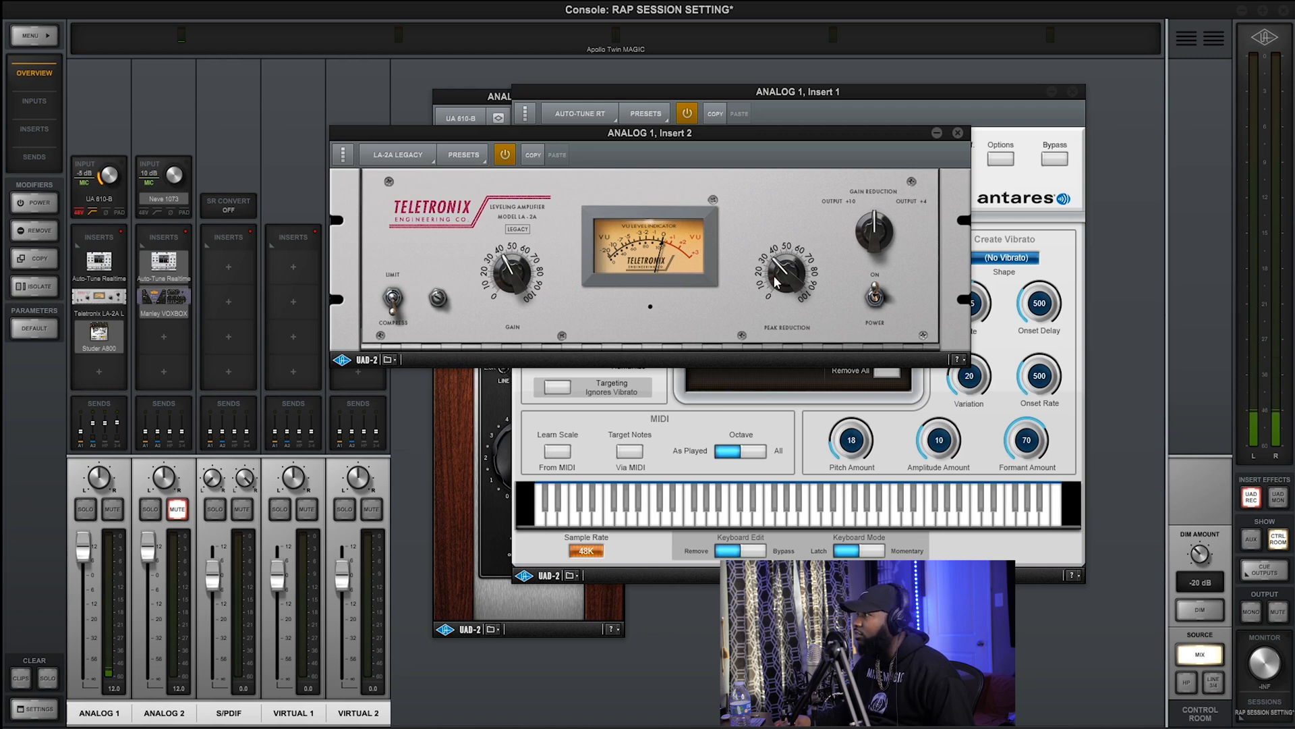
left_click_drag(779, 272, 795, 199)
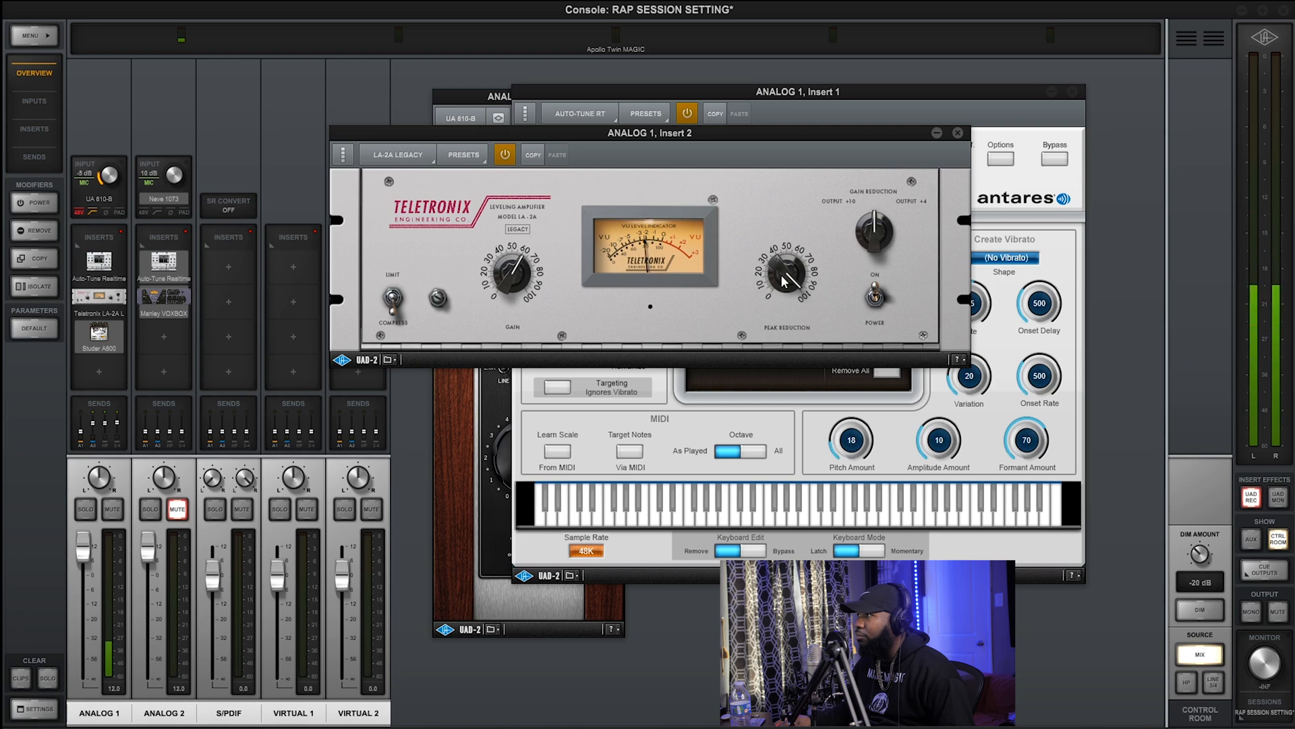
left_click_drag(782, 276, 784, 283)
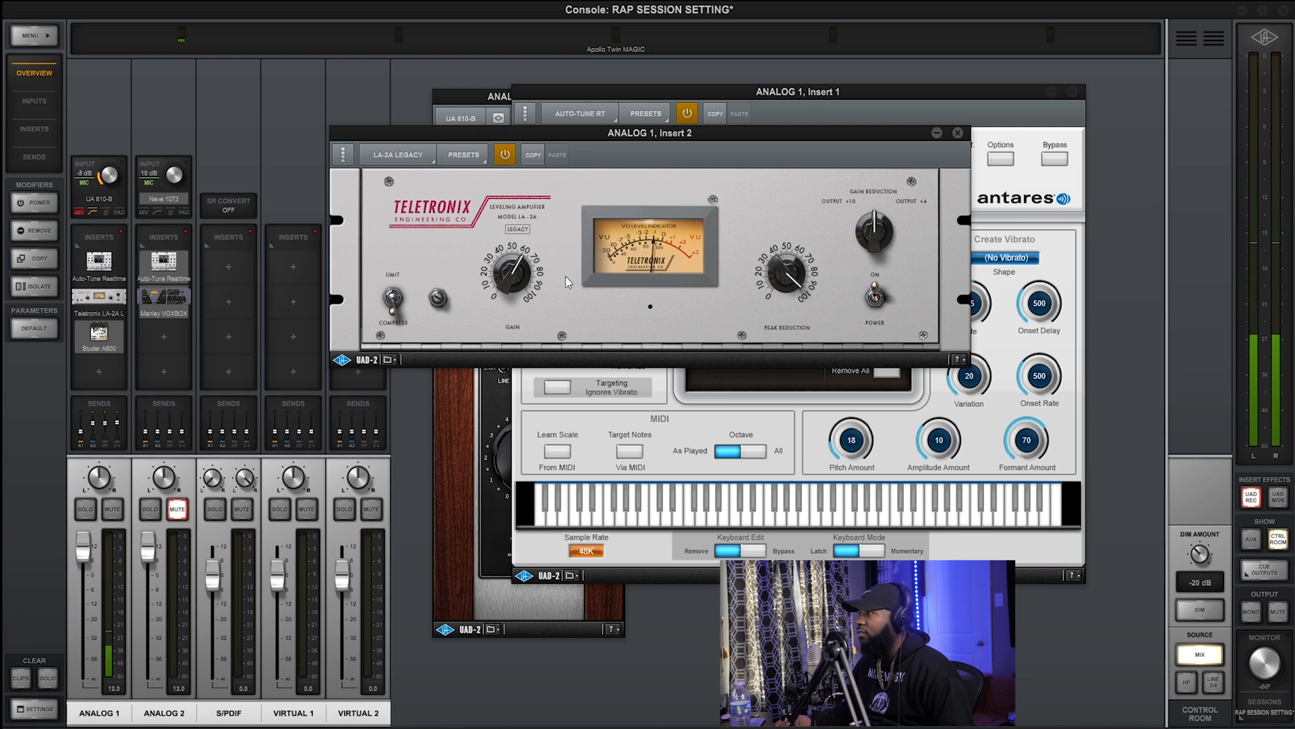
left_click_drag(518, 280, 518, 271)
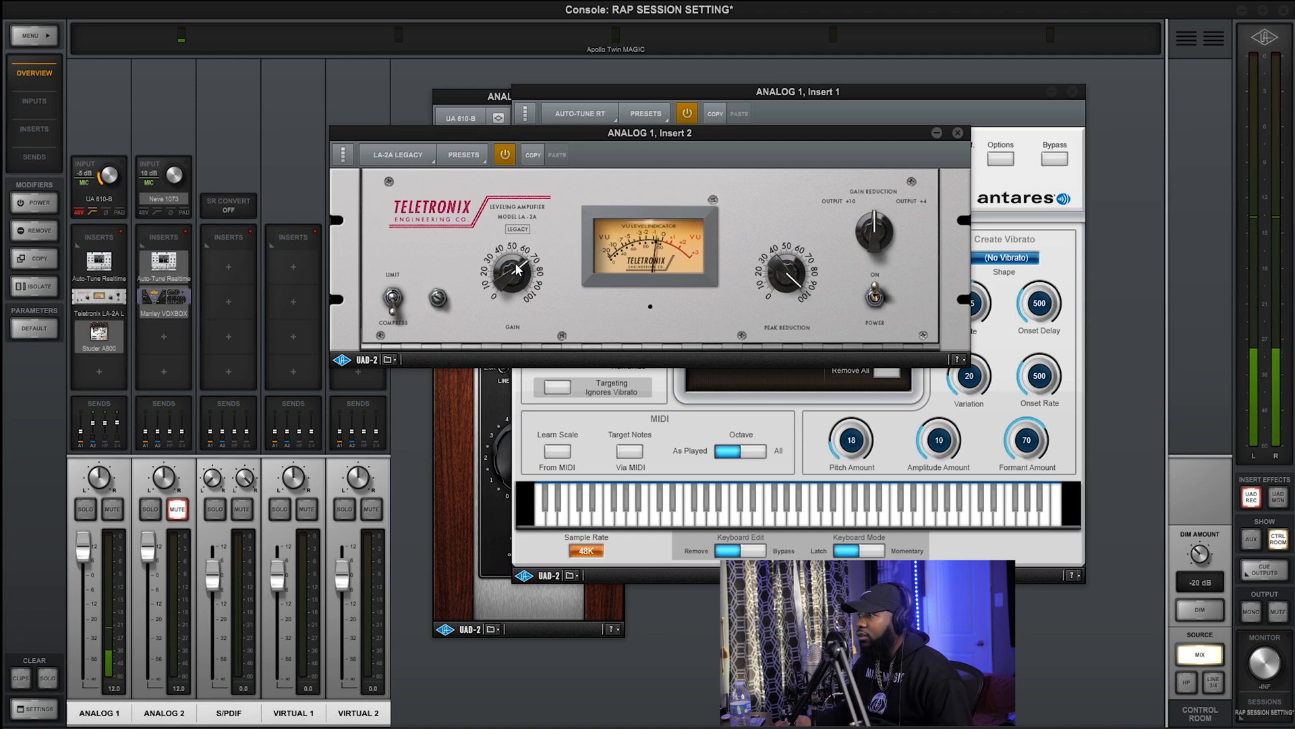
Enable the Studer A800 insert on ANALOG 1, open it and turn on its IPS tape speed
left_click(122, 348)
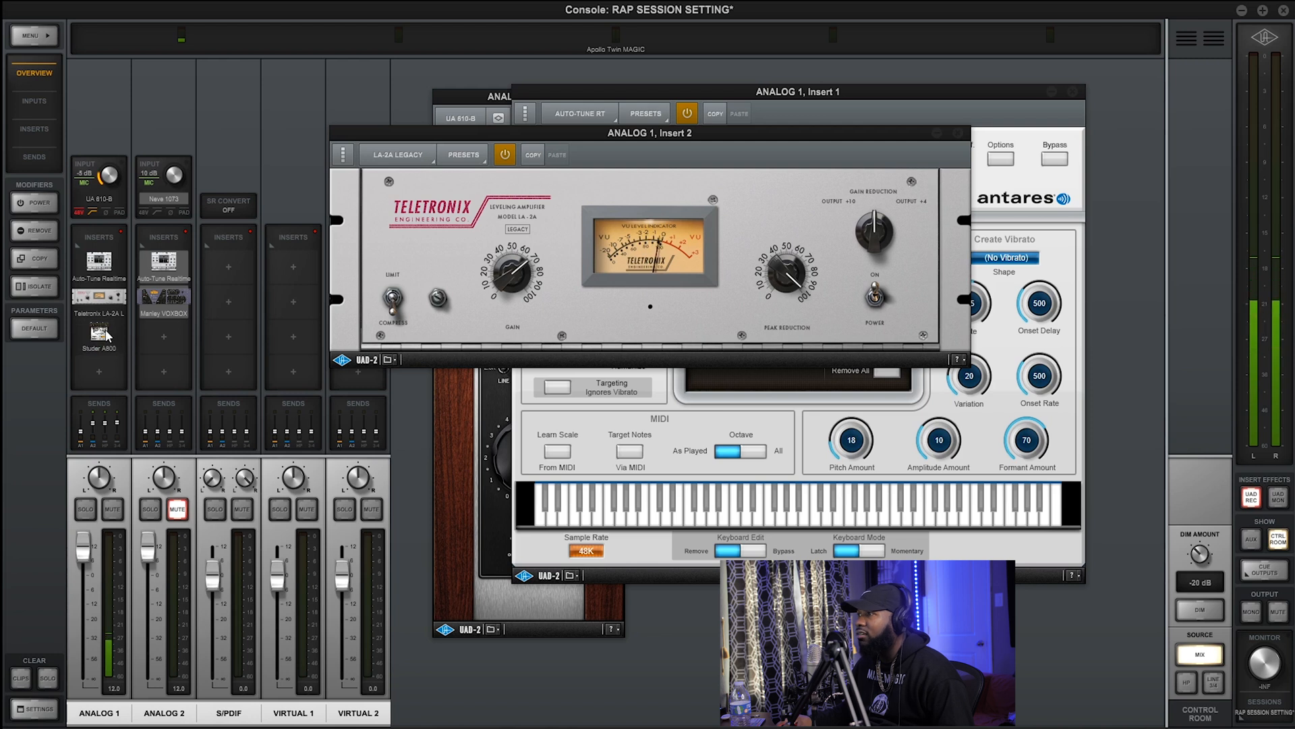
left_click(106, 335)
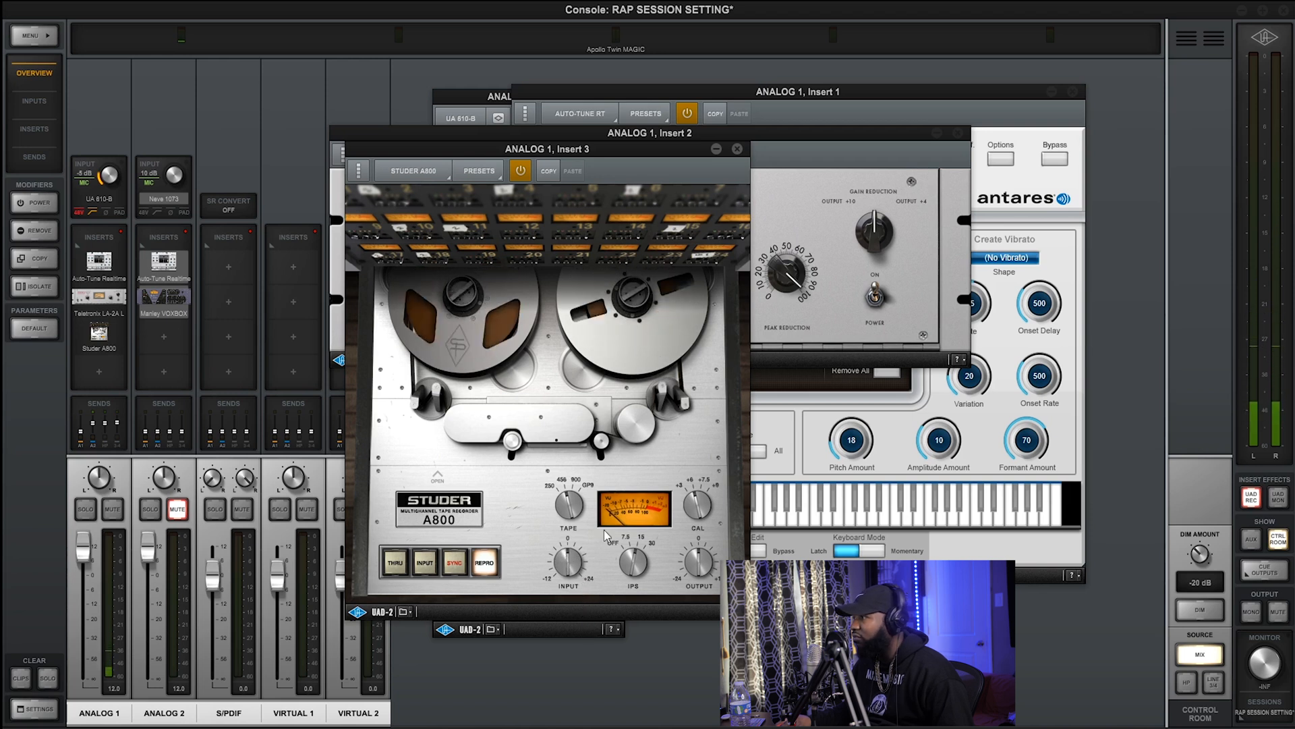
left_click_drag(627, 569, 637, 523)
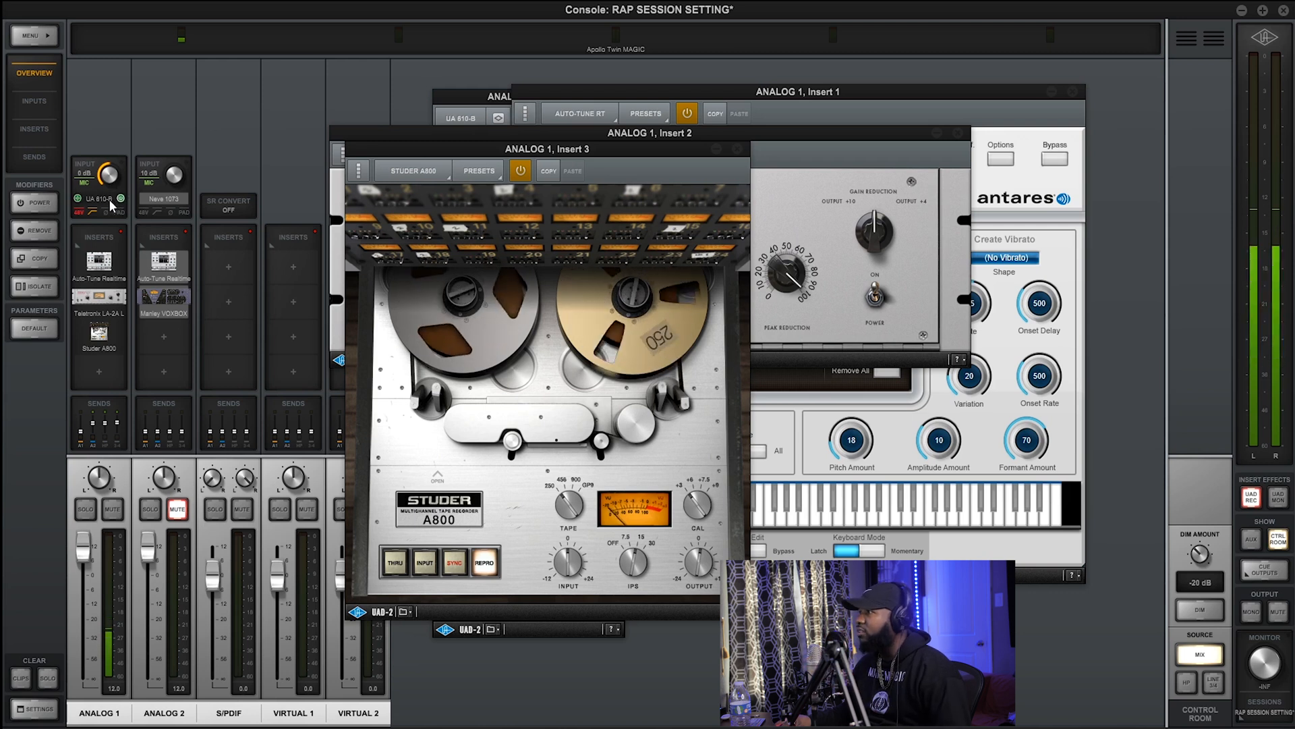
Put the Console away, close the Studer A800, LA-2A and Auto-Tune Realtime windows, and return to FL Studio
left_click(1244, 11)
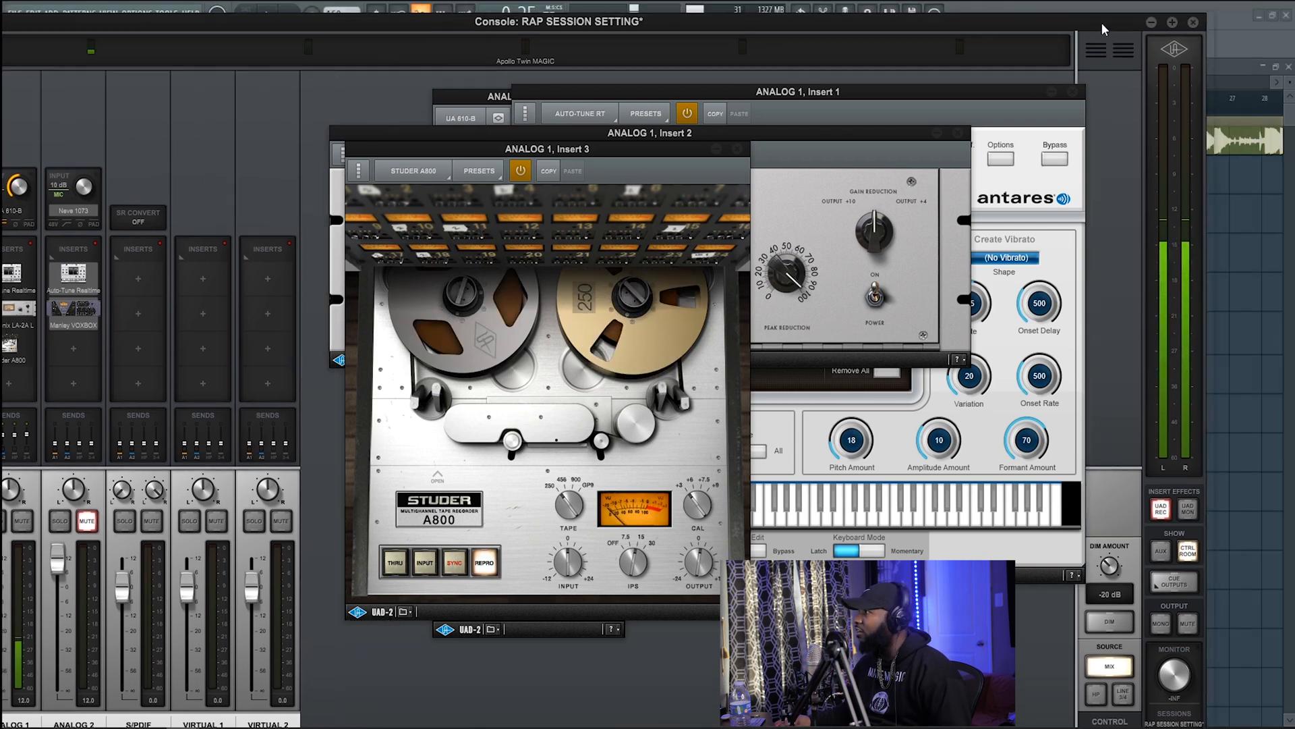
left_click(732, 149)
left_click(959, 134)
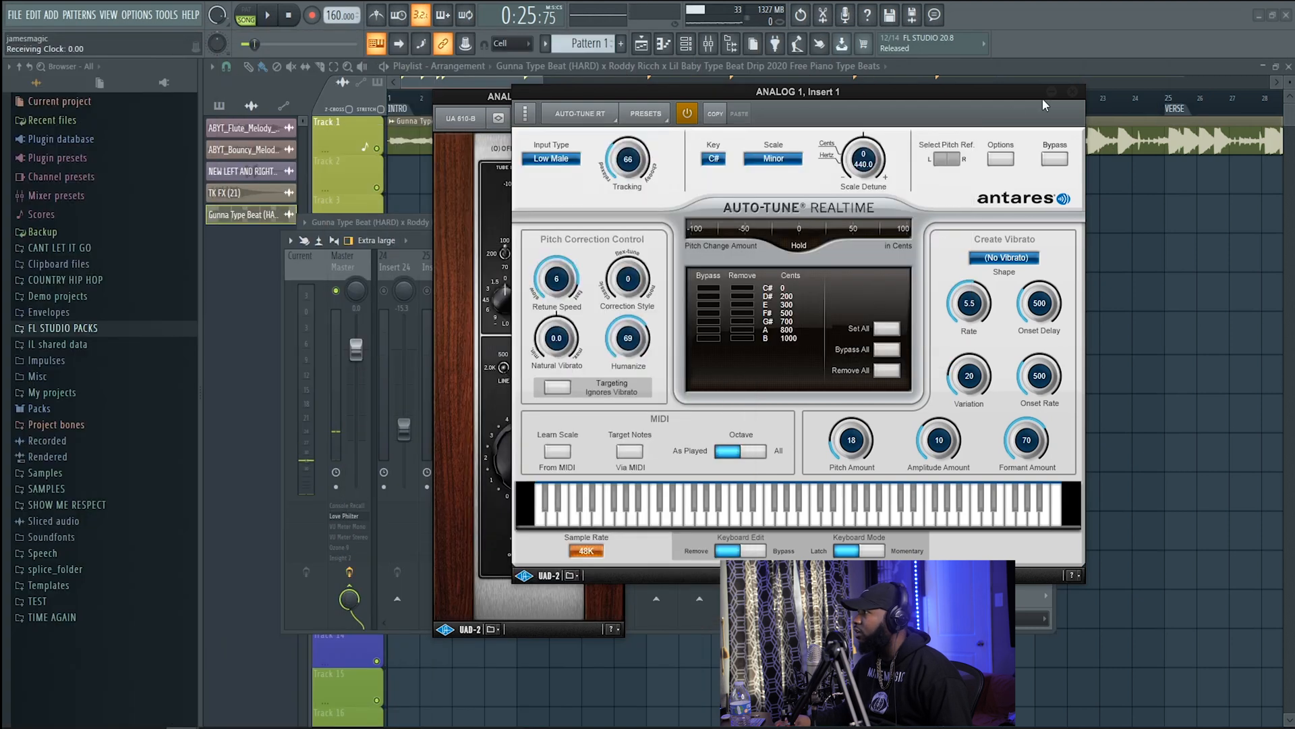
left_click(1074, 94)
key("F9")
key("Escape")
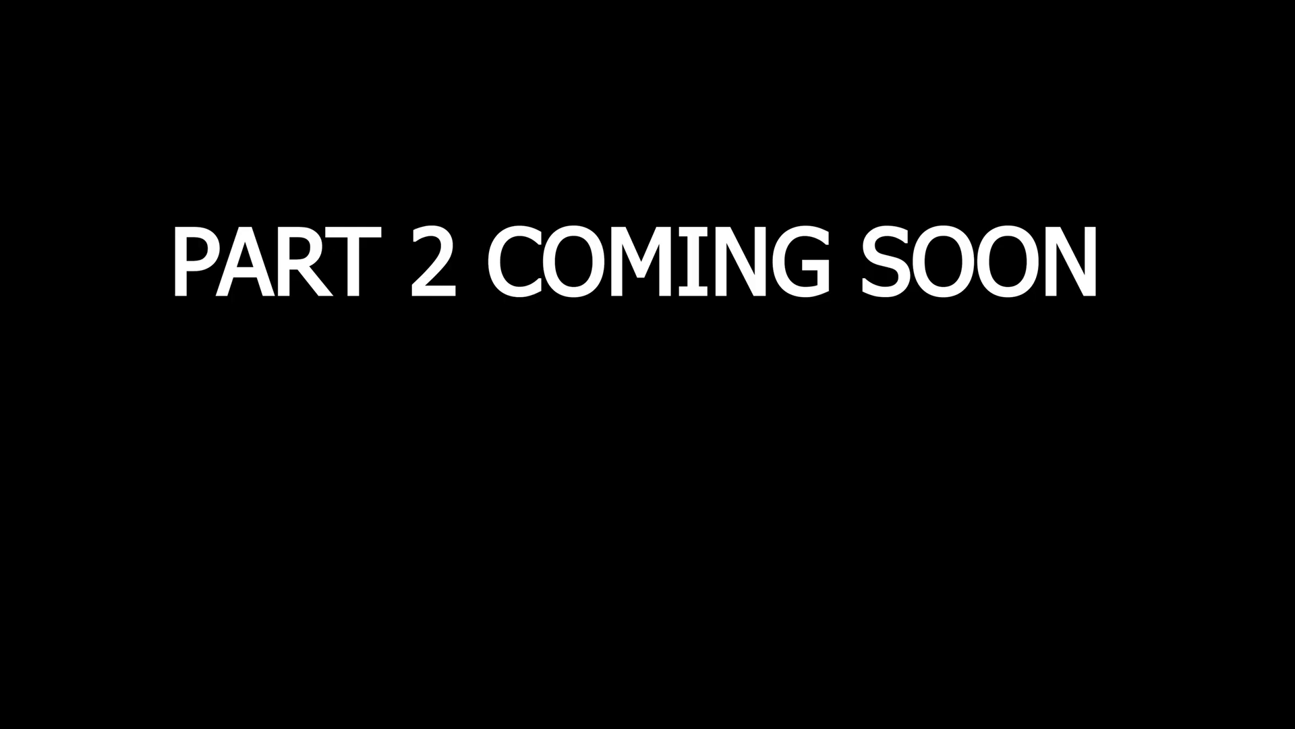